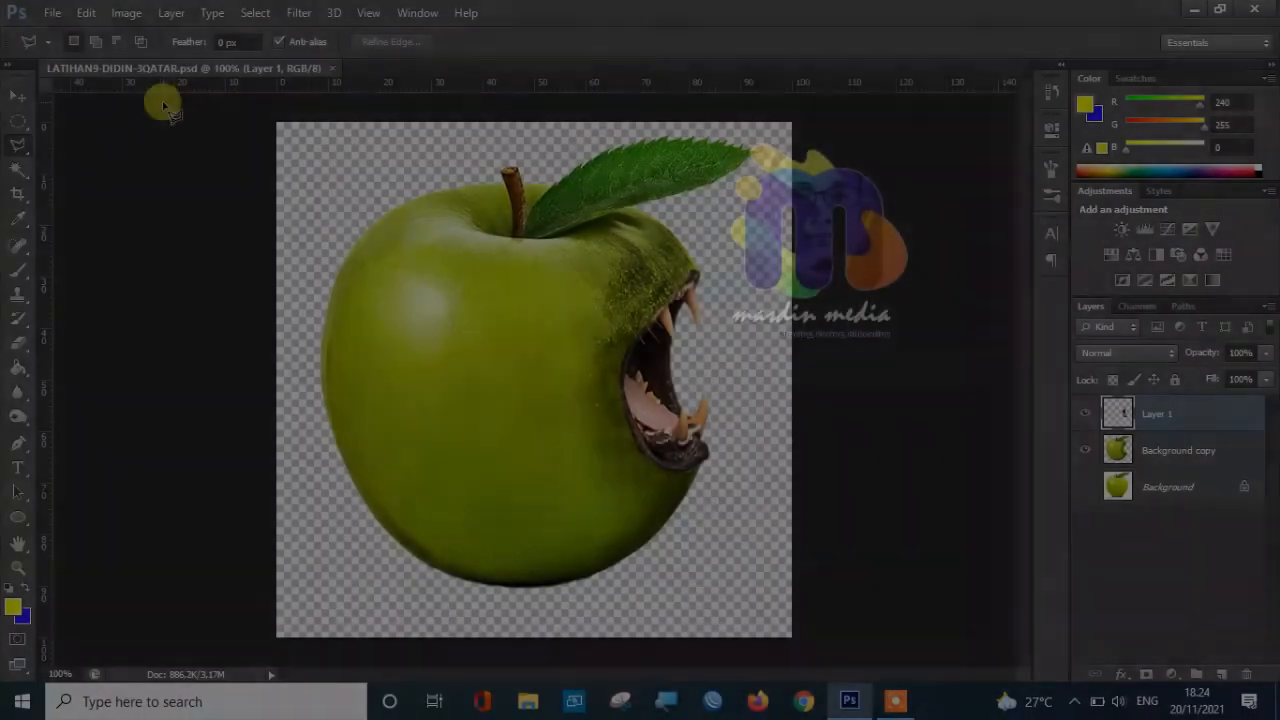
- Open APEL HIJAU.png and SINGA.jpg together from the ASET folder
click(55, 14)
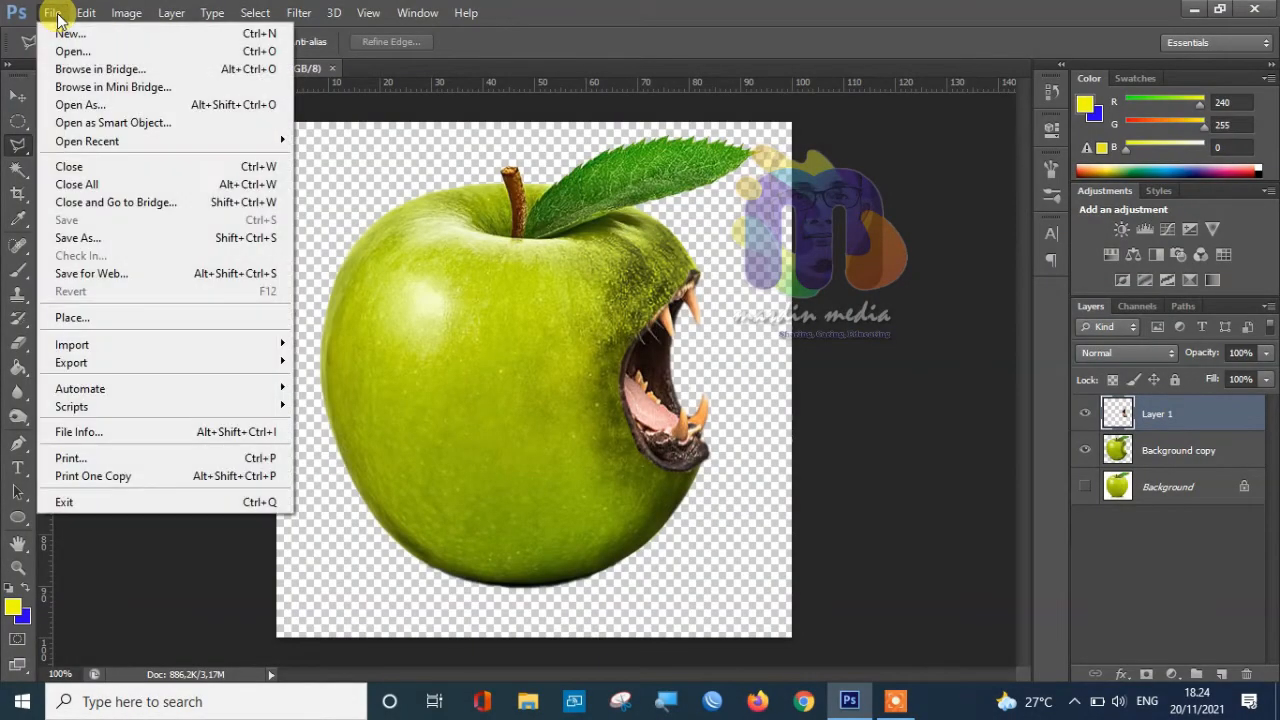
click(86, 51)
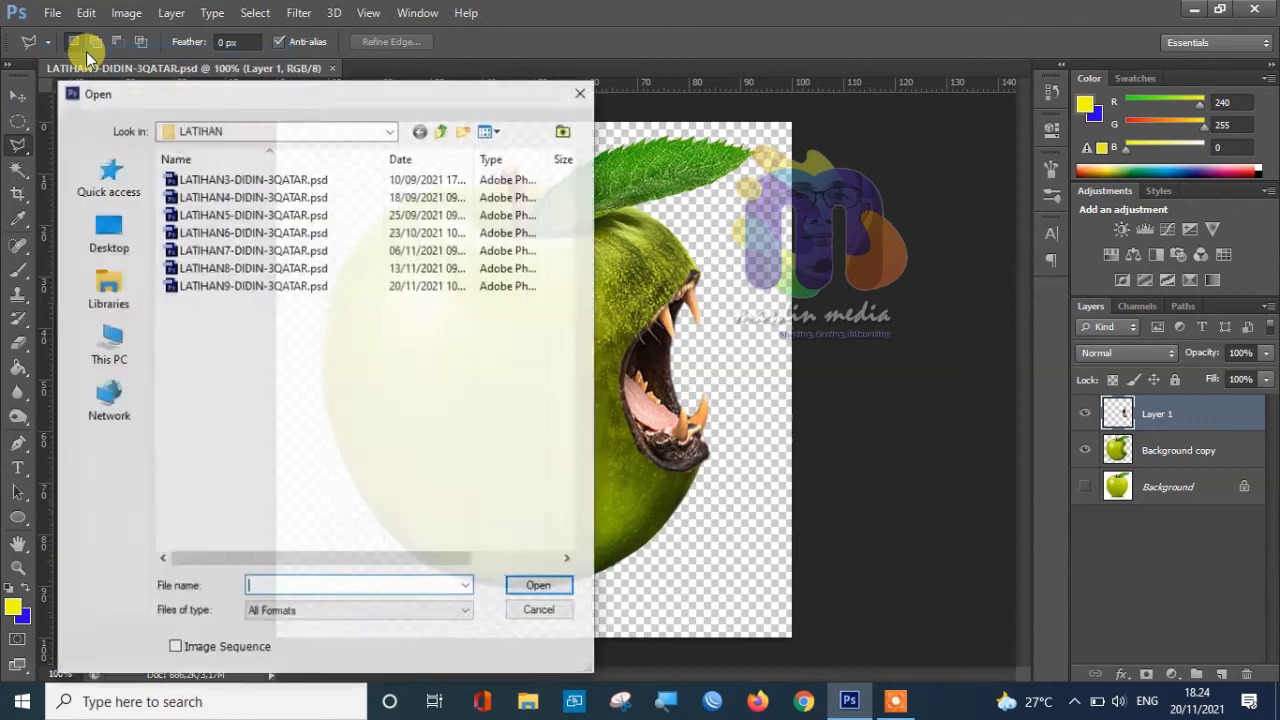
click(442, 133)
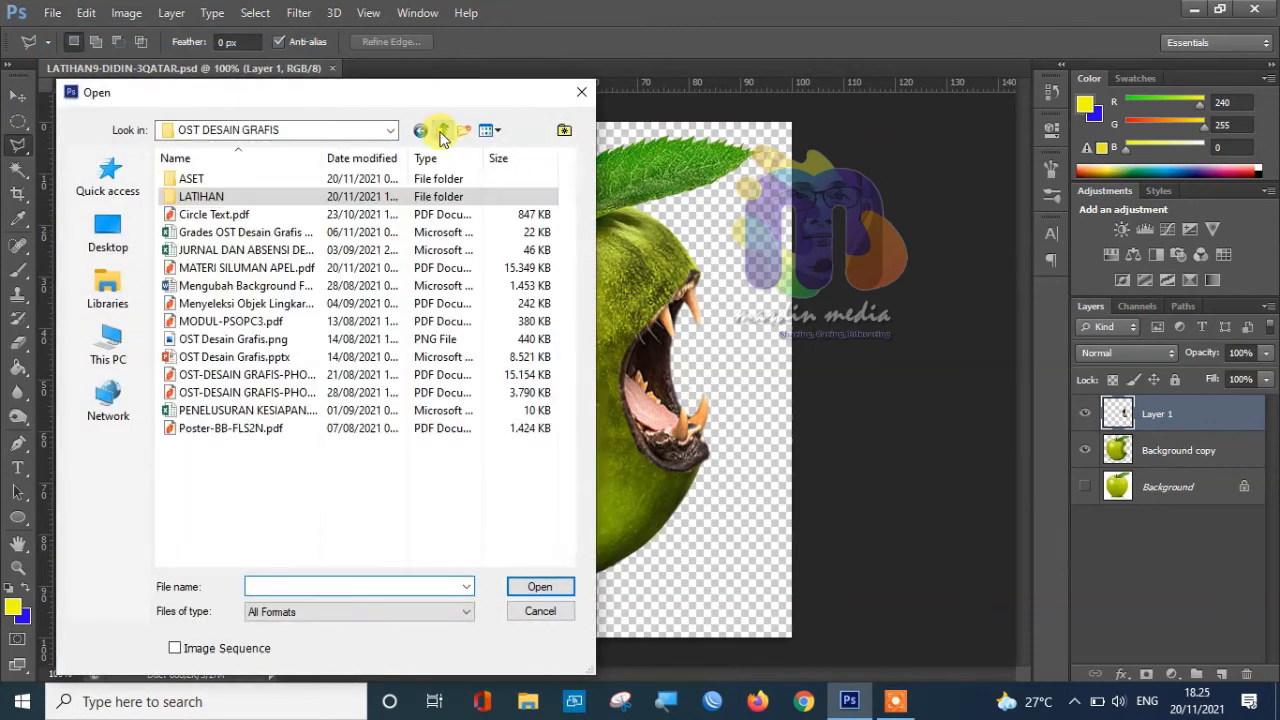
double_click(219, 186)
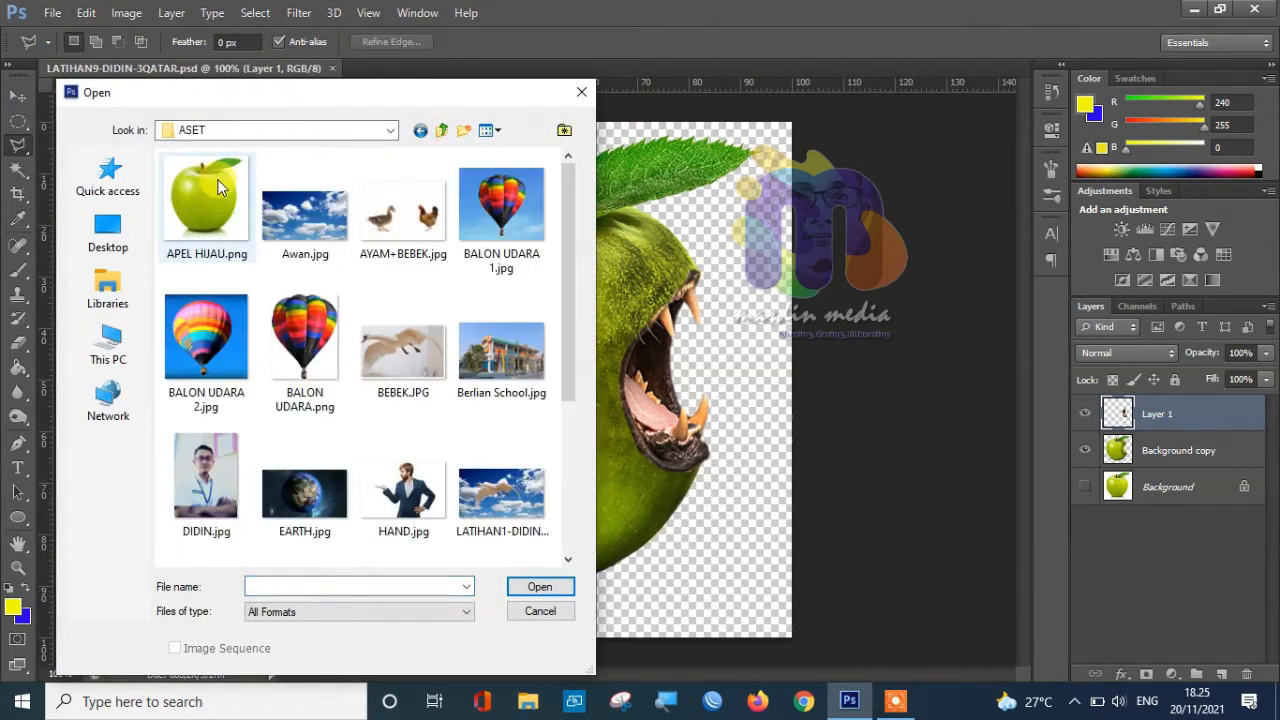
click(218, 211)
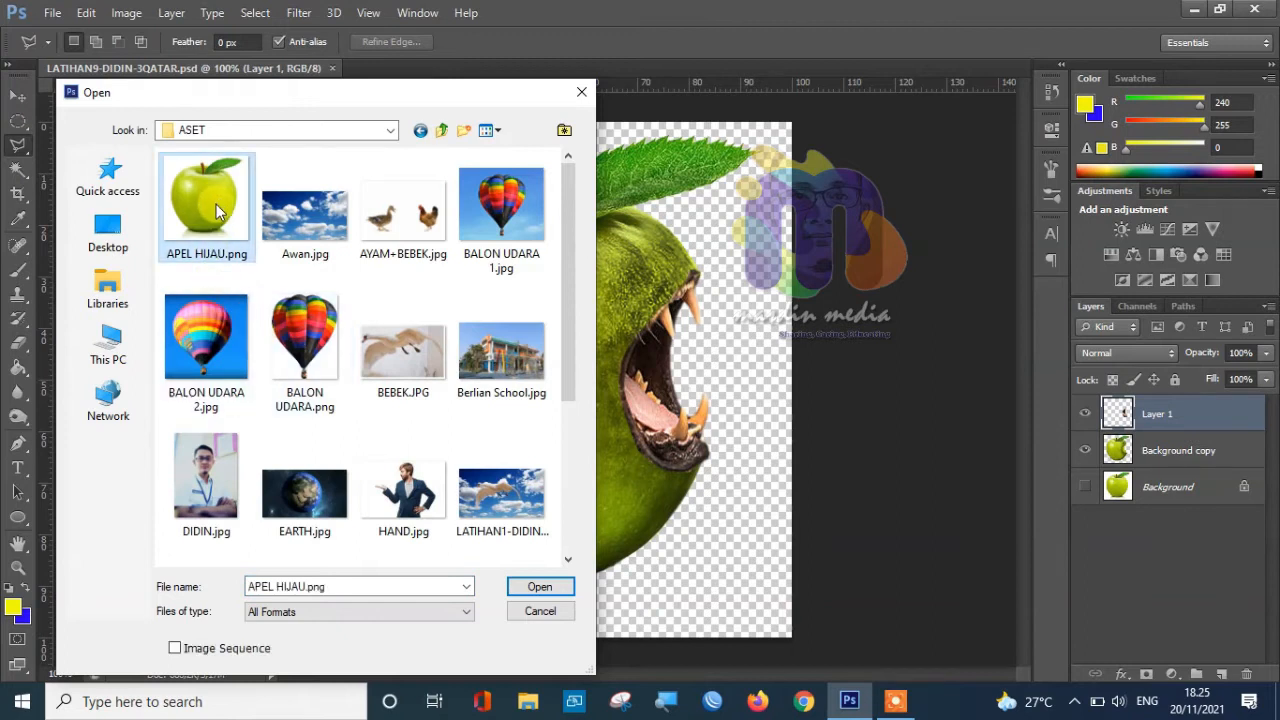
drag(571, 244, 575, 450)
click(403, 506)
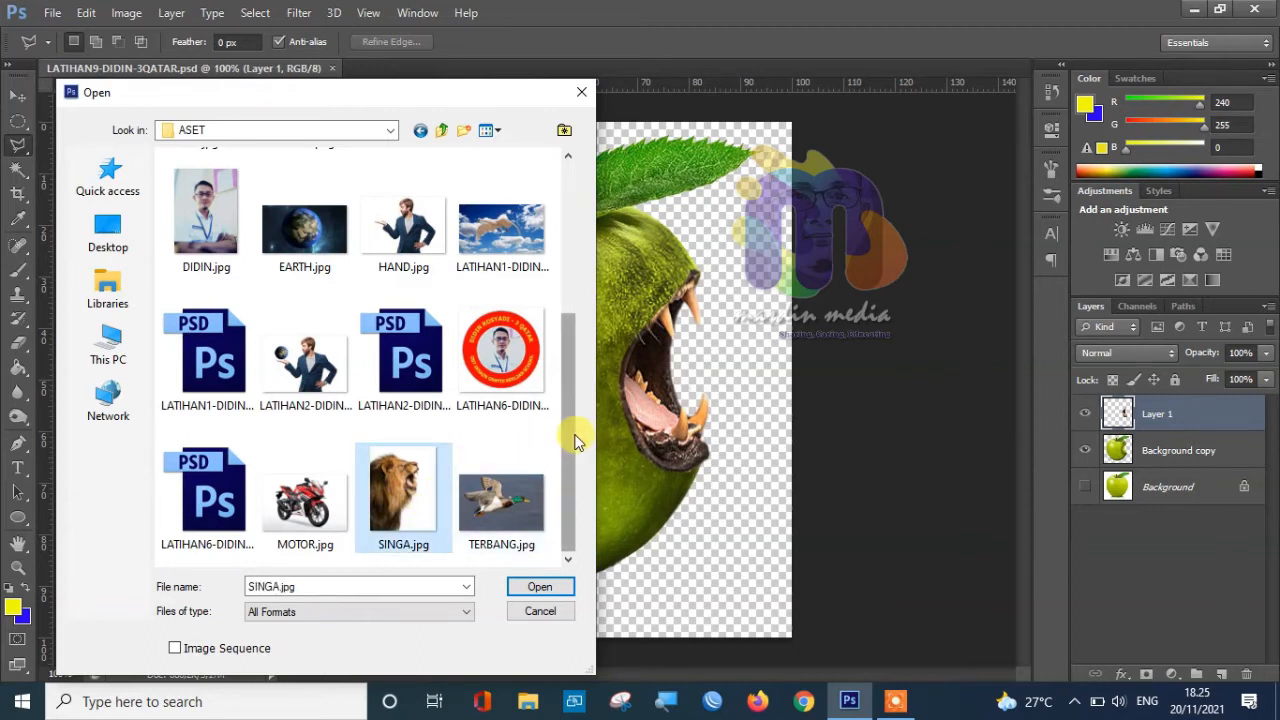
drag(574, 434, 574, 263)
click(195, 213)
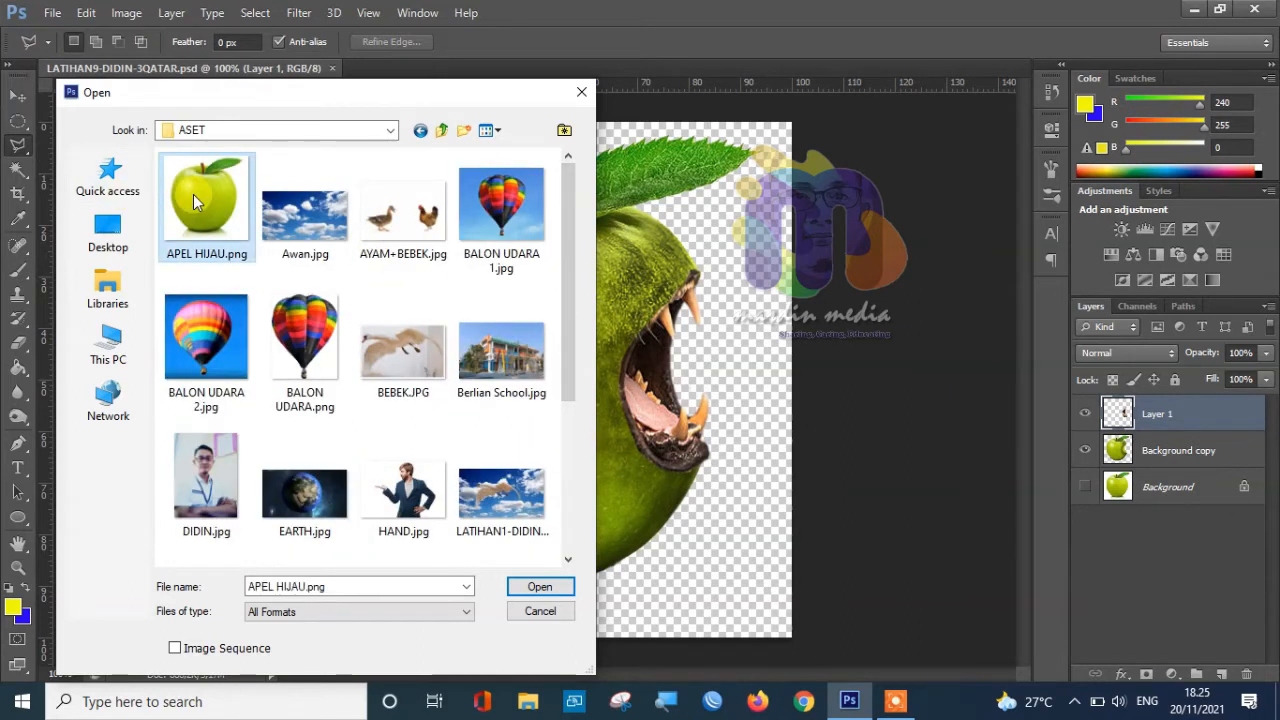
drag(575, 265, 577, 451)
ctrl+click(433, 505)
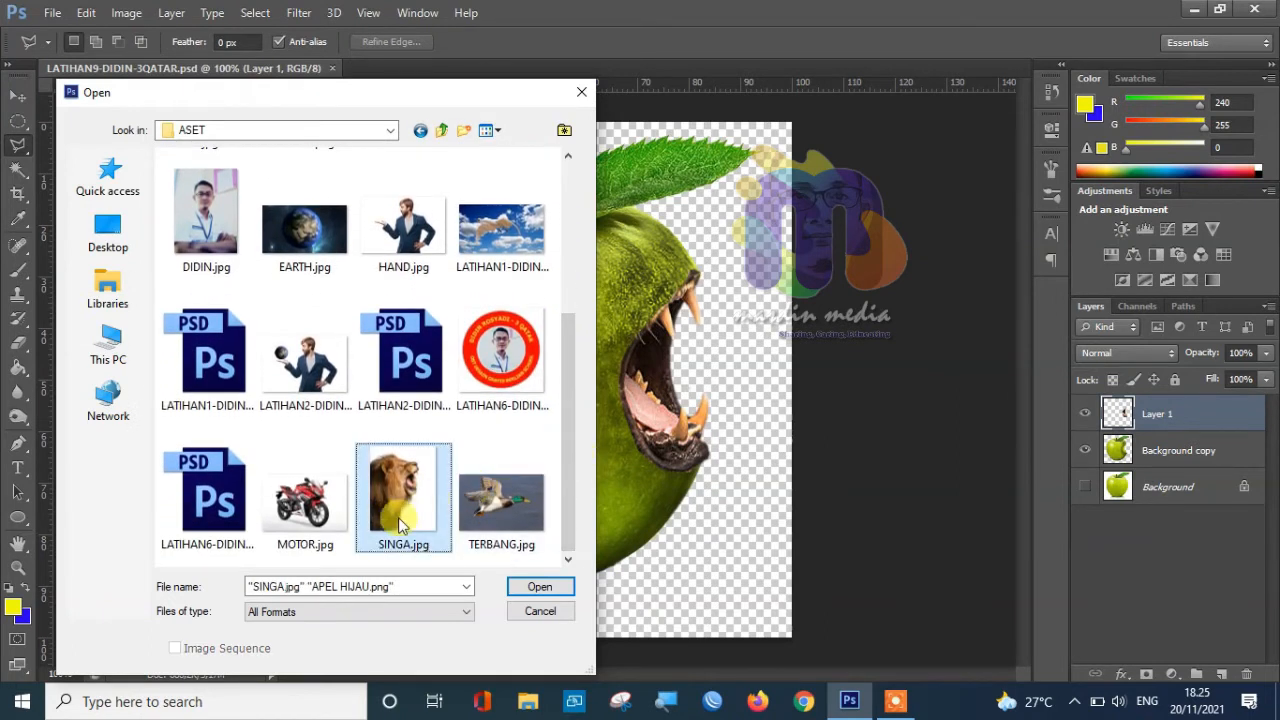
click(537, 590)
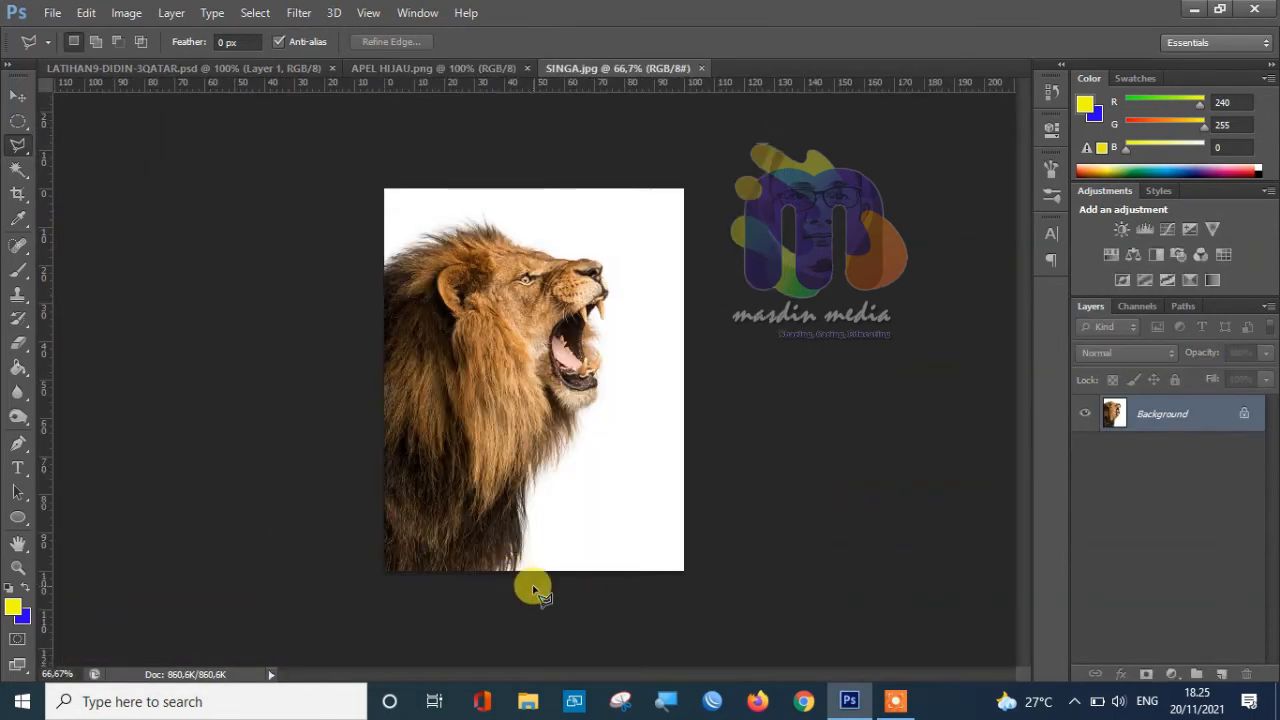
- Look through the open images and close the finished LATIHAN9 document
click(409, 70)
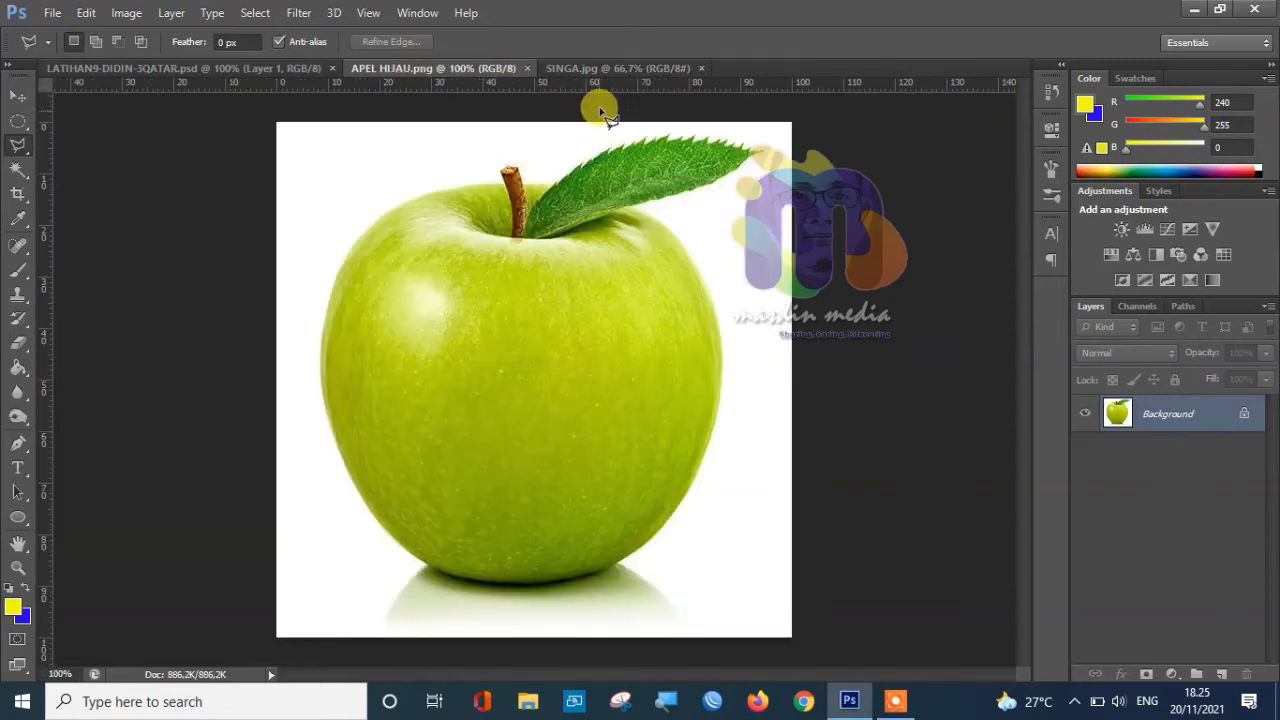
click(594, 70)
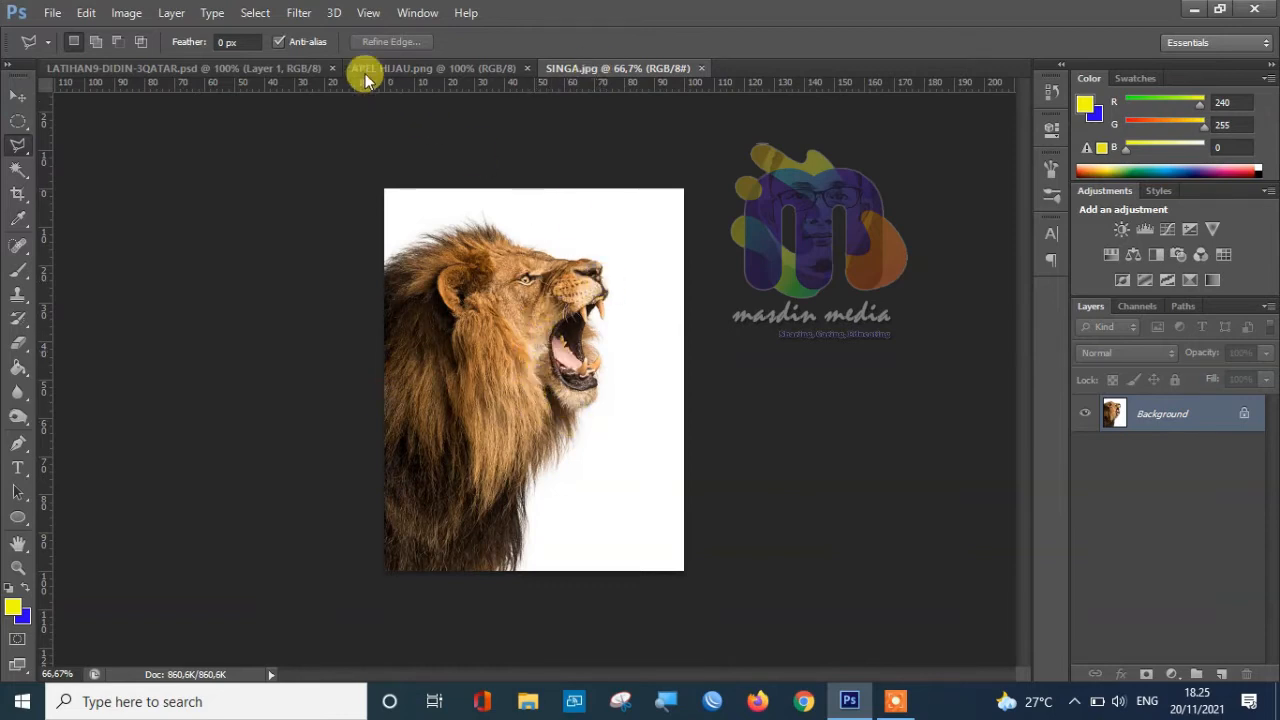
click(253, 68)
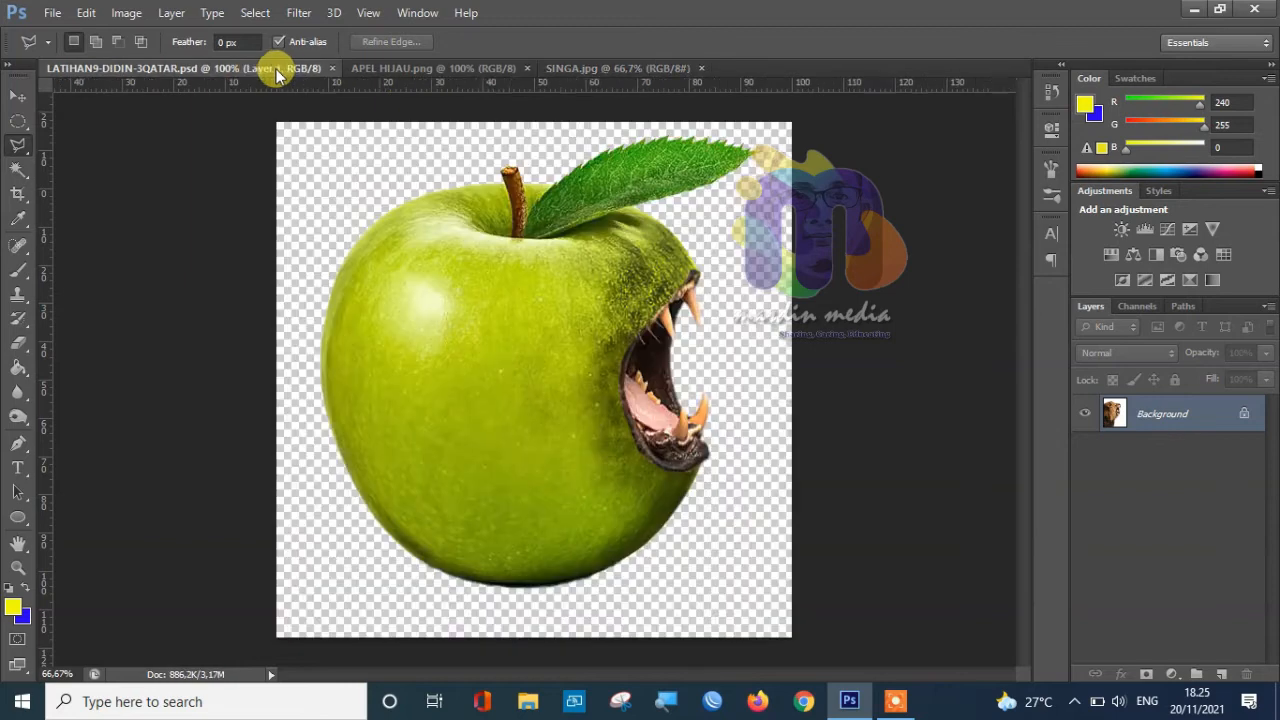
click(333, 69)
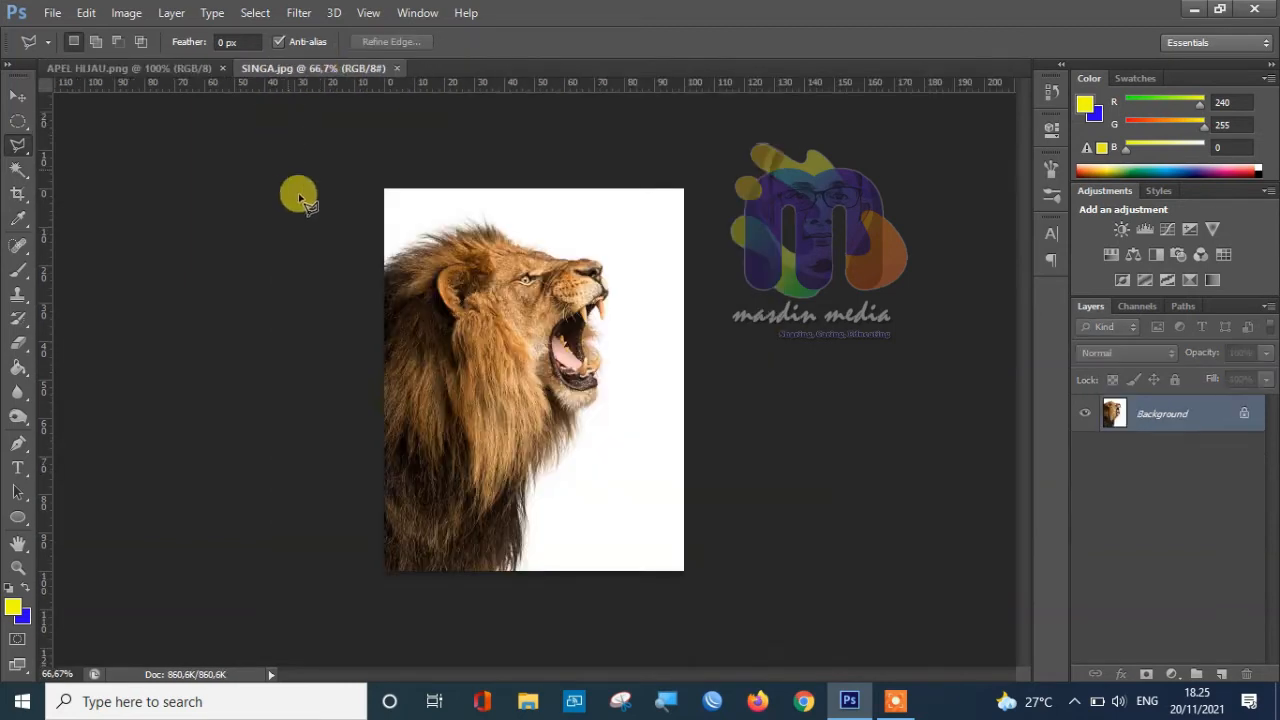
click(170, 70)
click(287, 72)
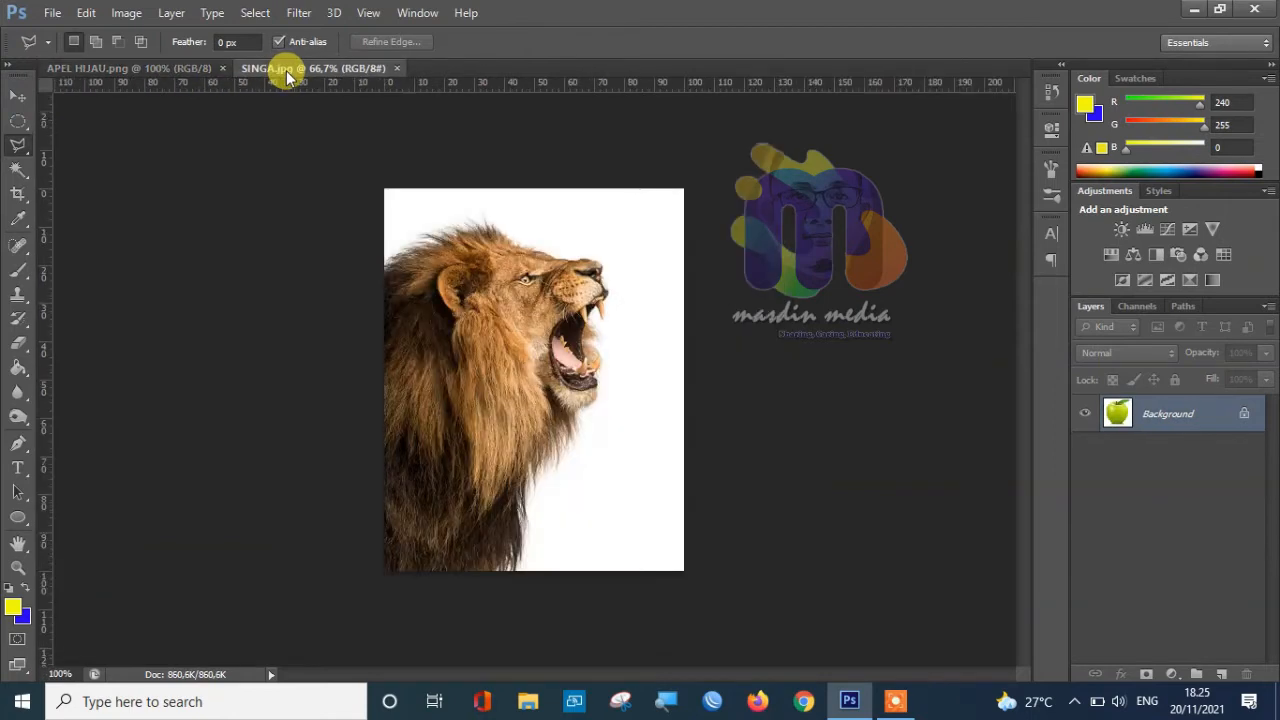
click(184, 72)
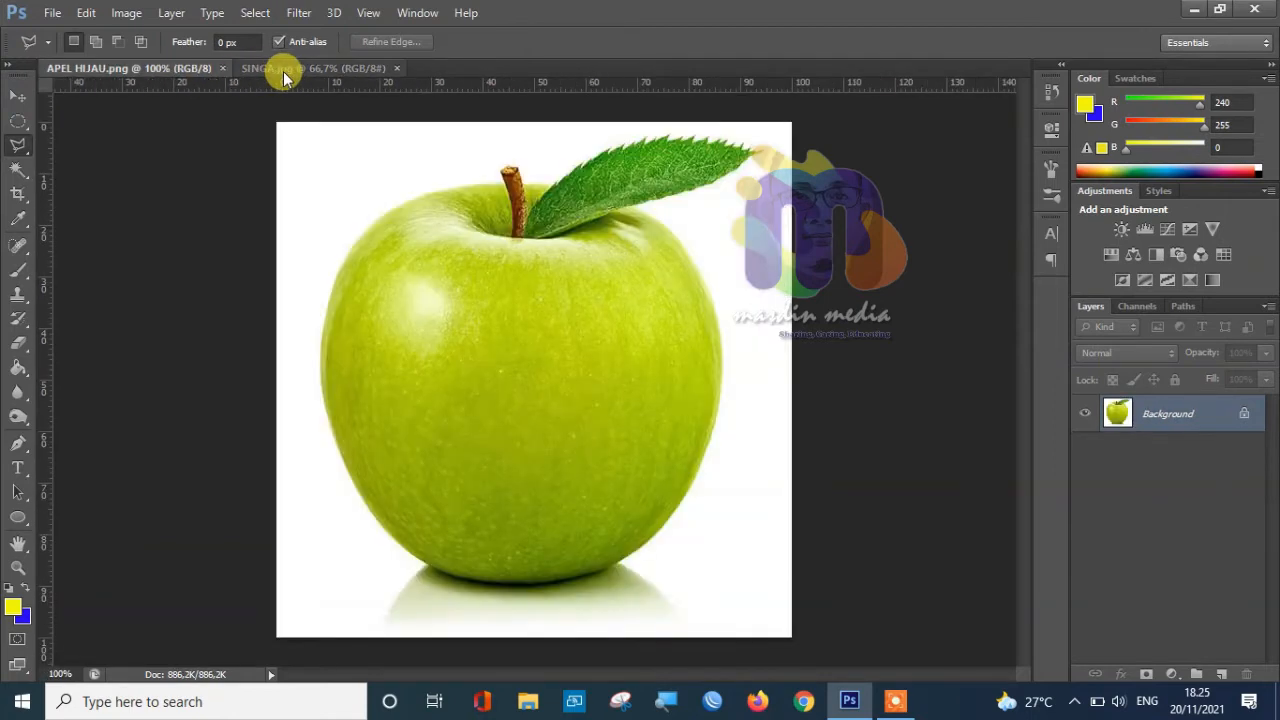
click(284, 72)
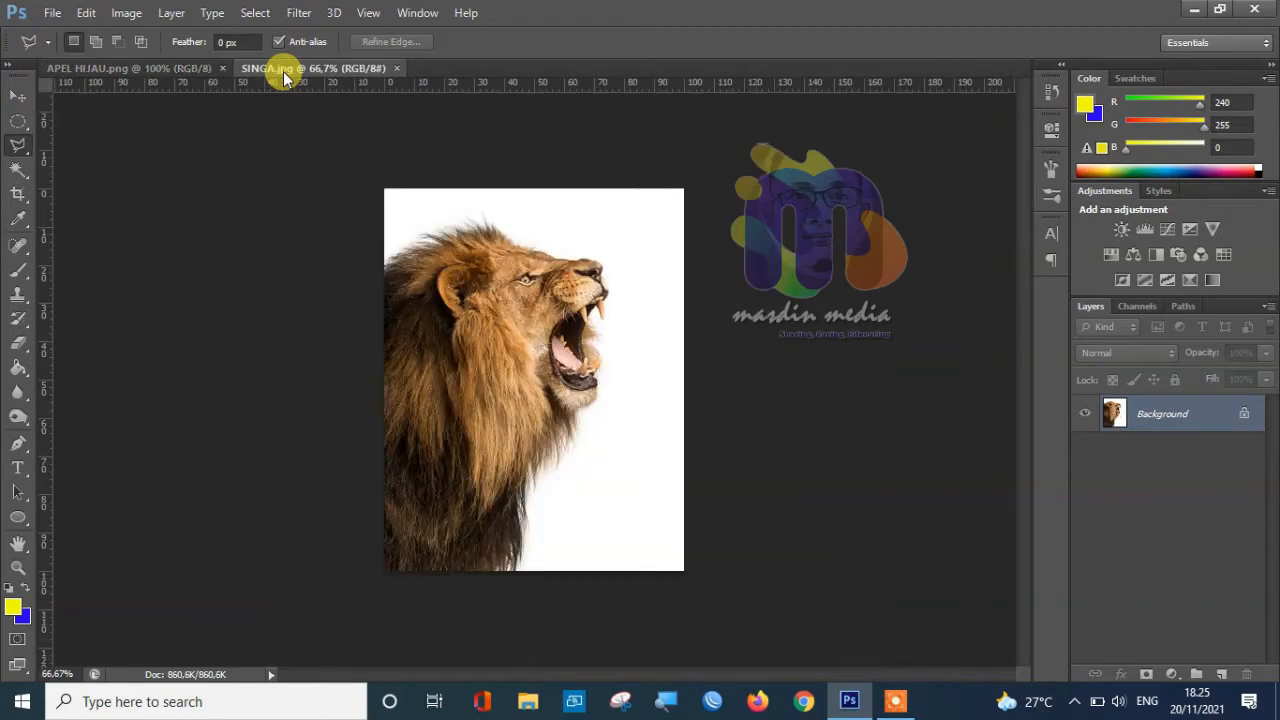
- Float all open documents in windows and place the SINGA.jpg window over the right side of the apple image
click(417, 13)
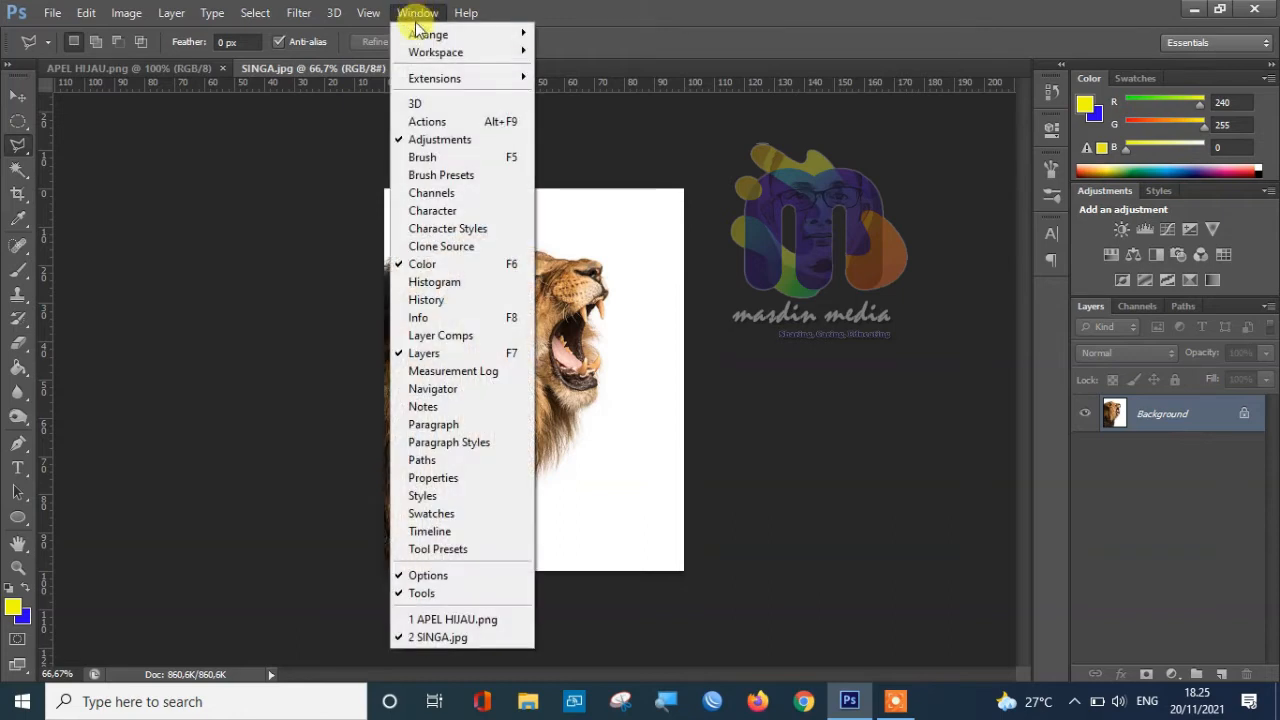
mouse_move(443, 36)
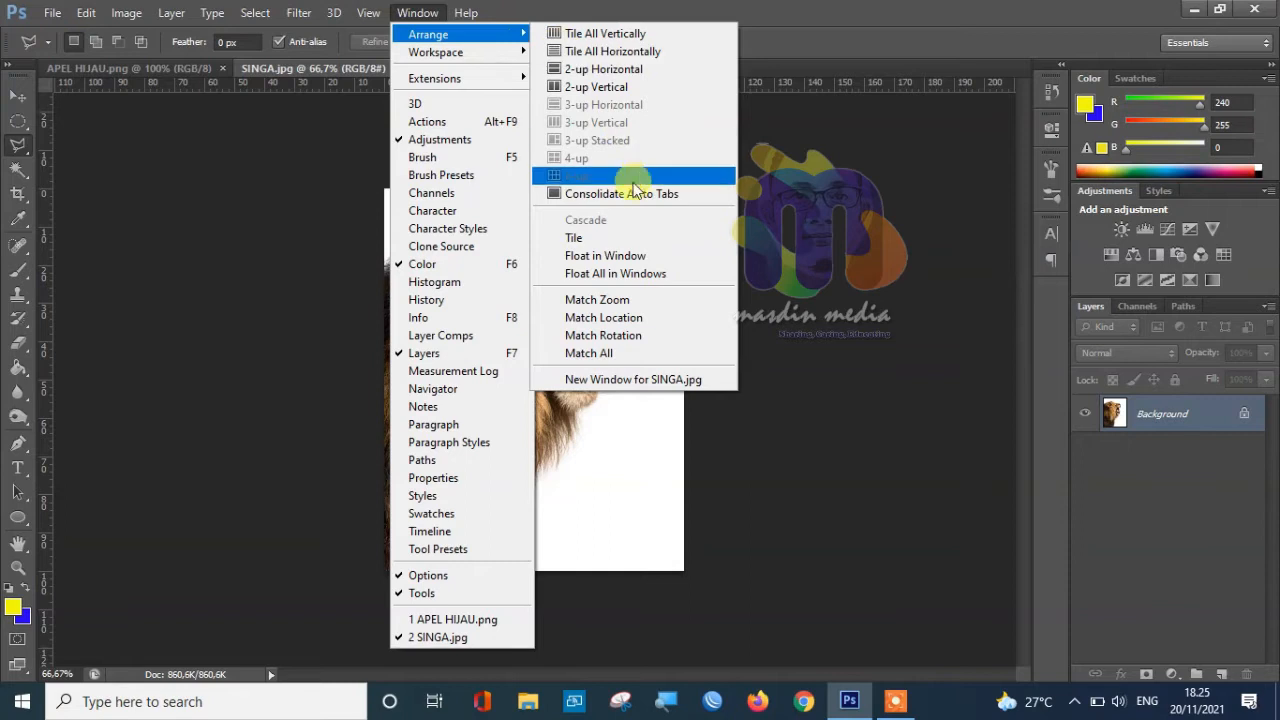
click(608, 275)
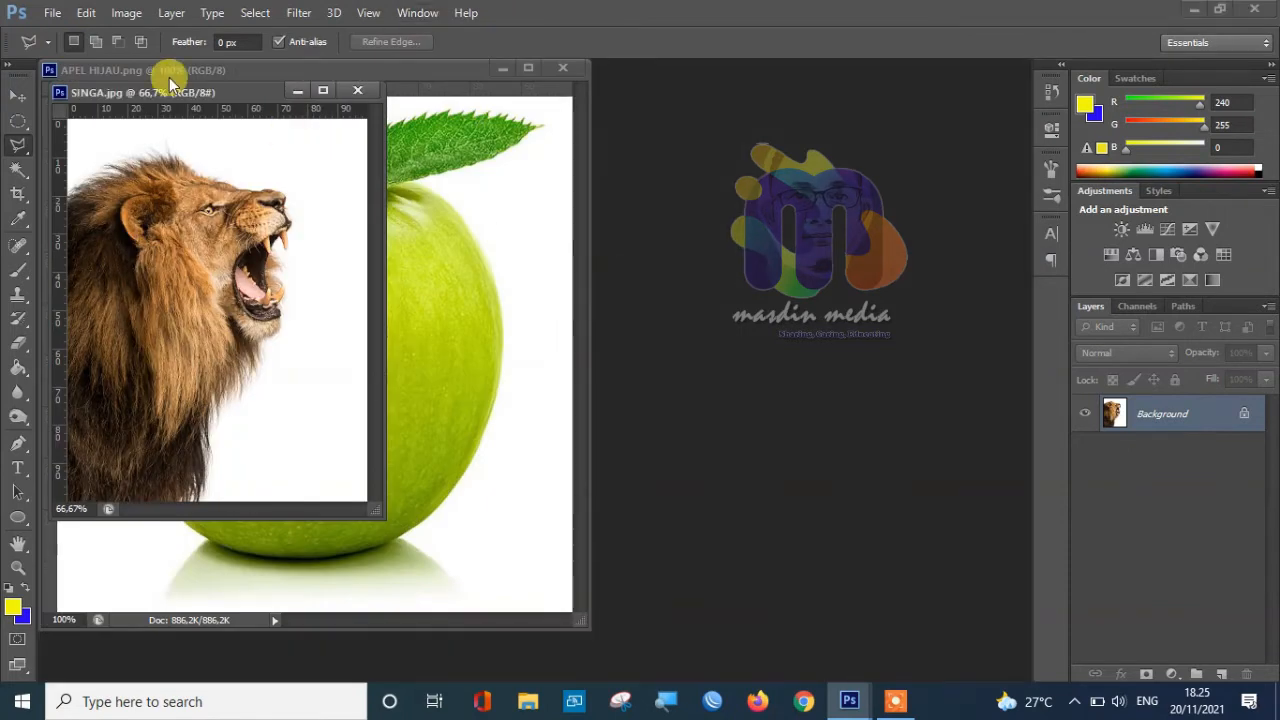
drag(165, 92, 604, 130)
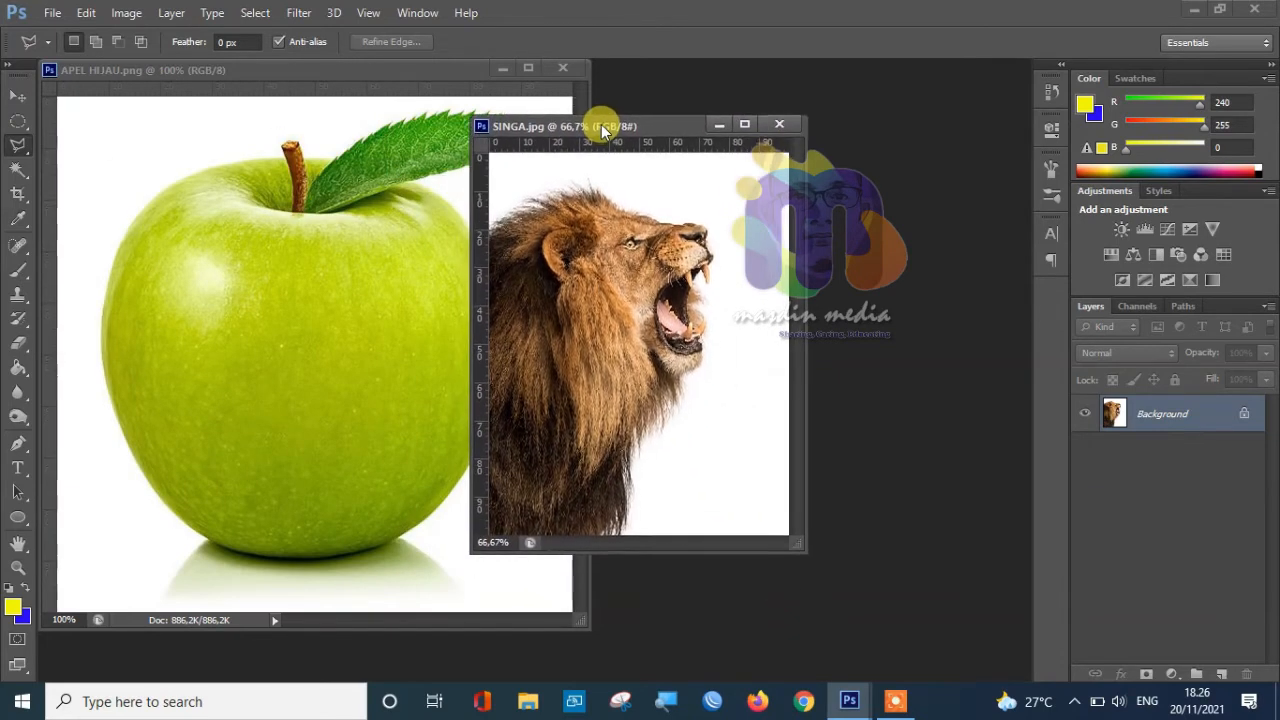
- Enlarge the SINGA.jpg window and set its zoom to 200%, framing the lion's open mouth
drag(800, 545, 929, 652)
click(483, 645)
text(100)
key(Return)
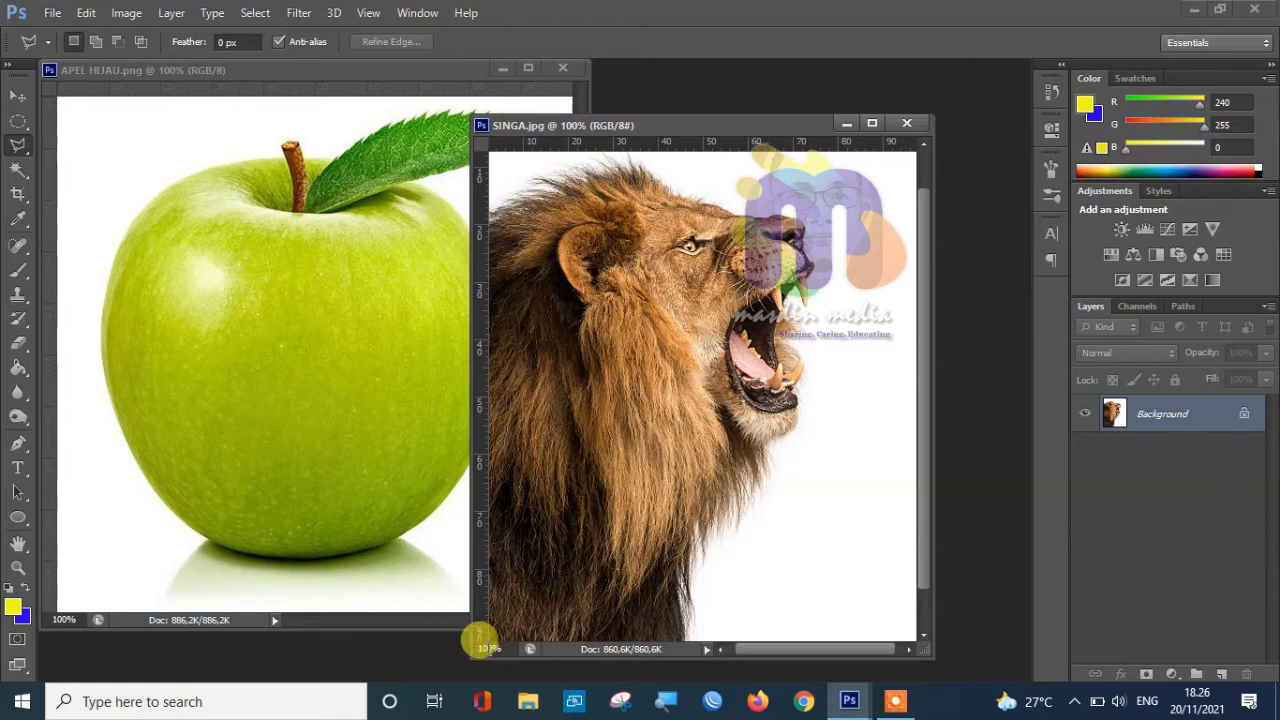
text(200)
key(Return)
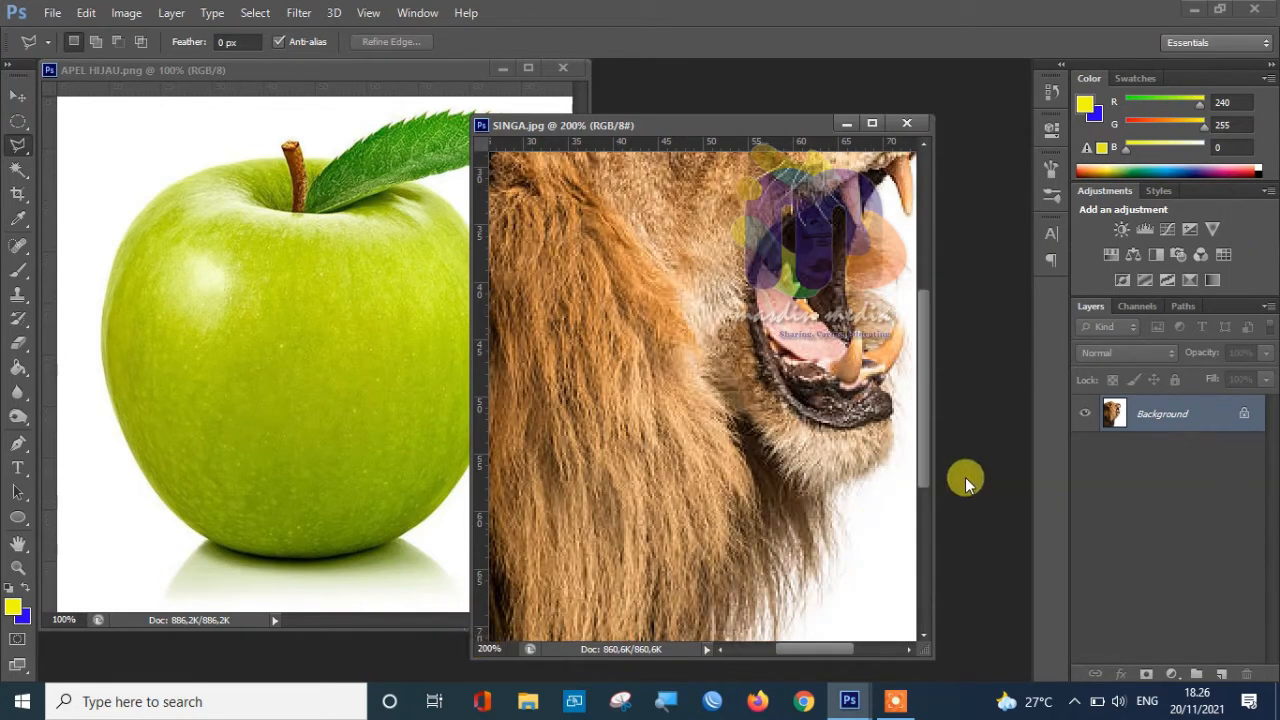
drag(926, 461, 930, 390)
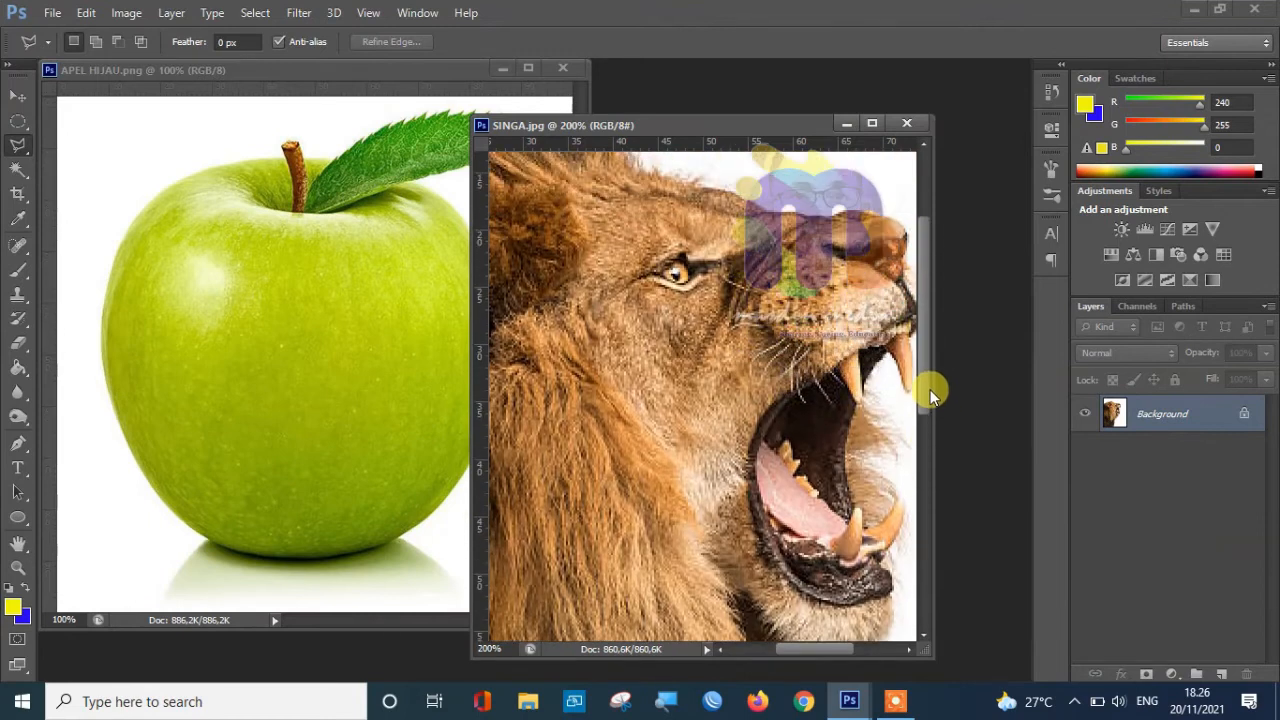
drag(795, 652, 820, 650)
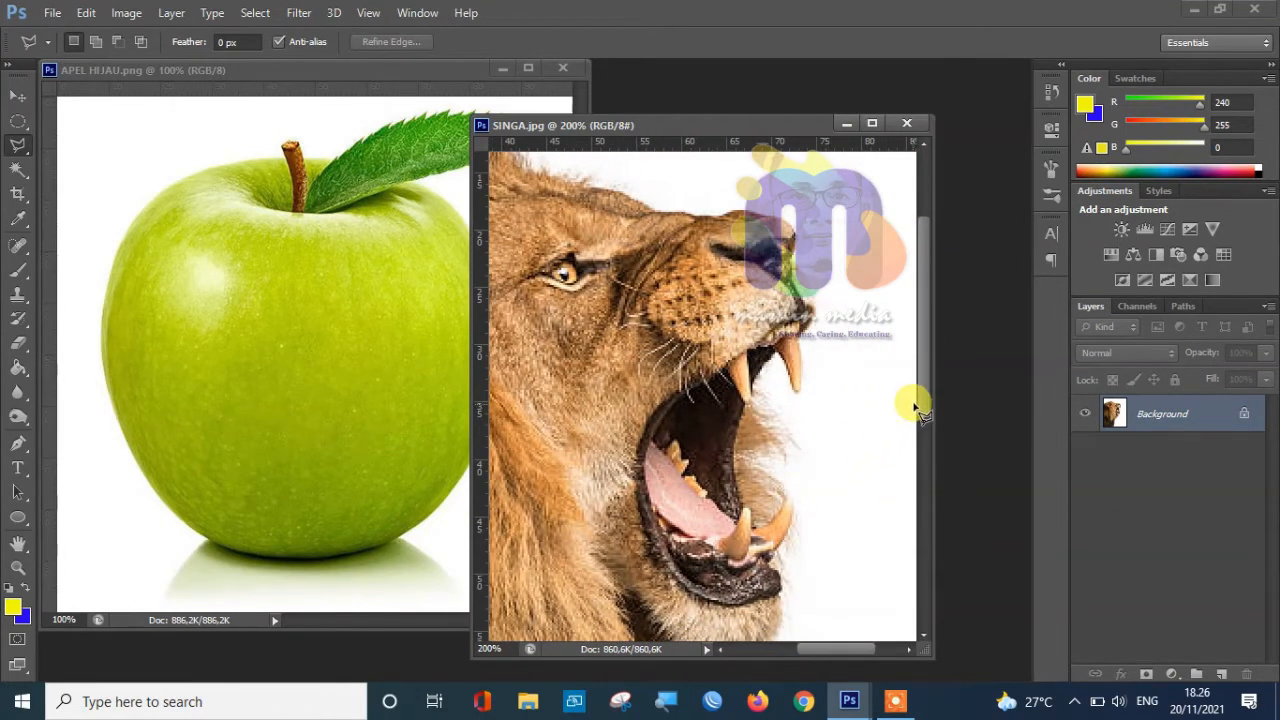
drag(927, 392, 925, 421)
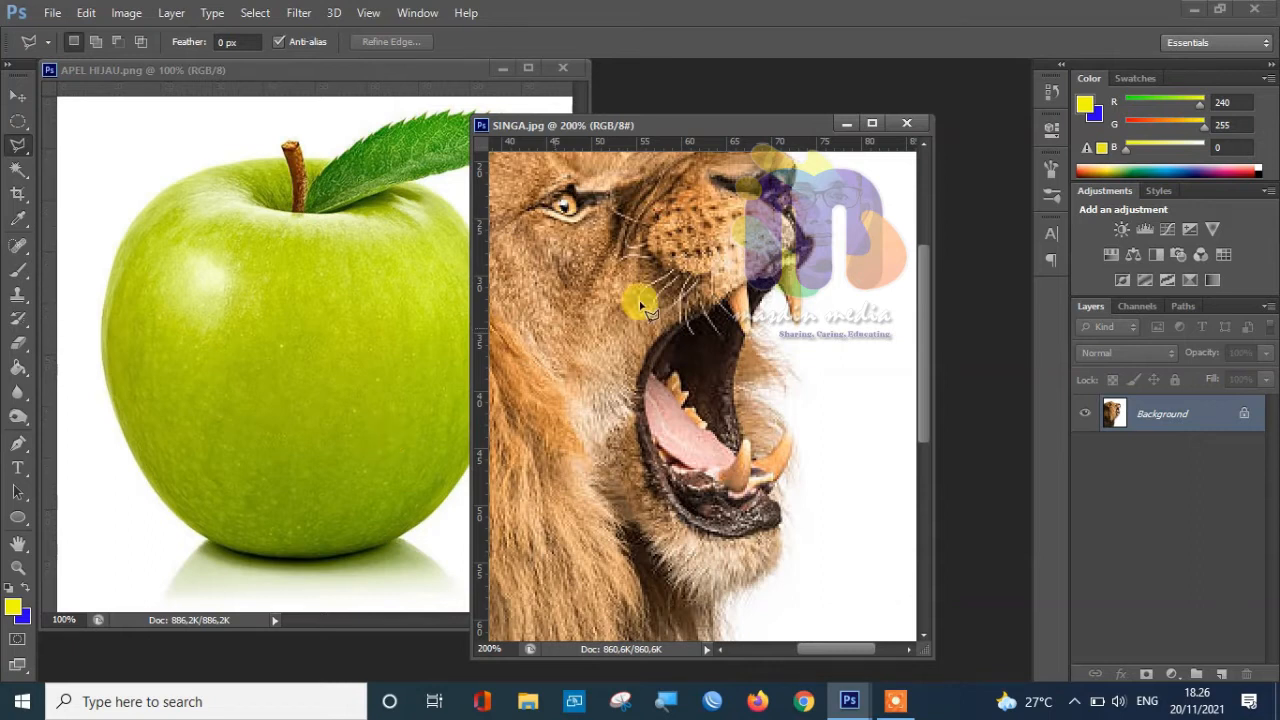
- Select the lion's open mouth and fangs with the Polygonal Lasso Tool and copy the selection into APEL HIJAU.png
right_click(24, 157)
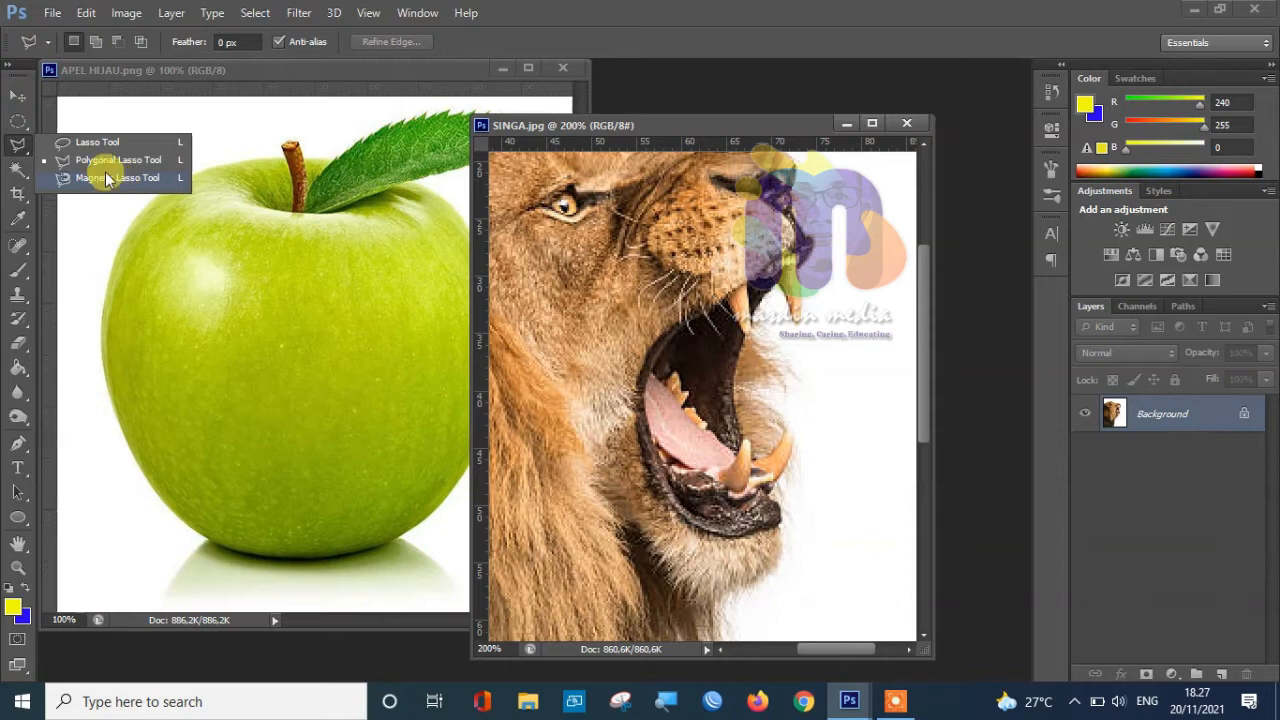
click(118, 161)
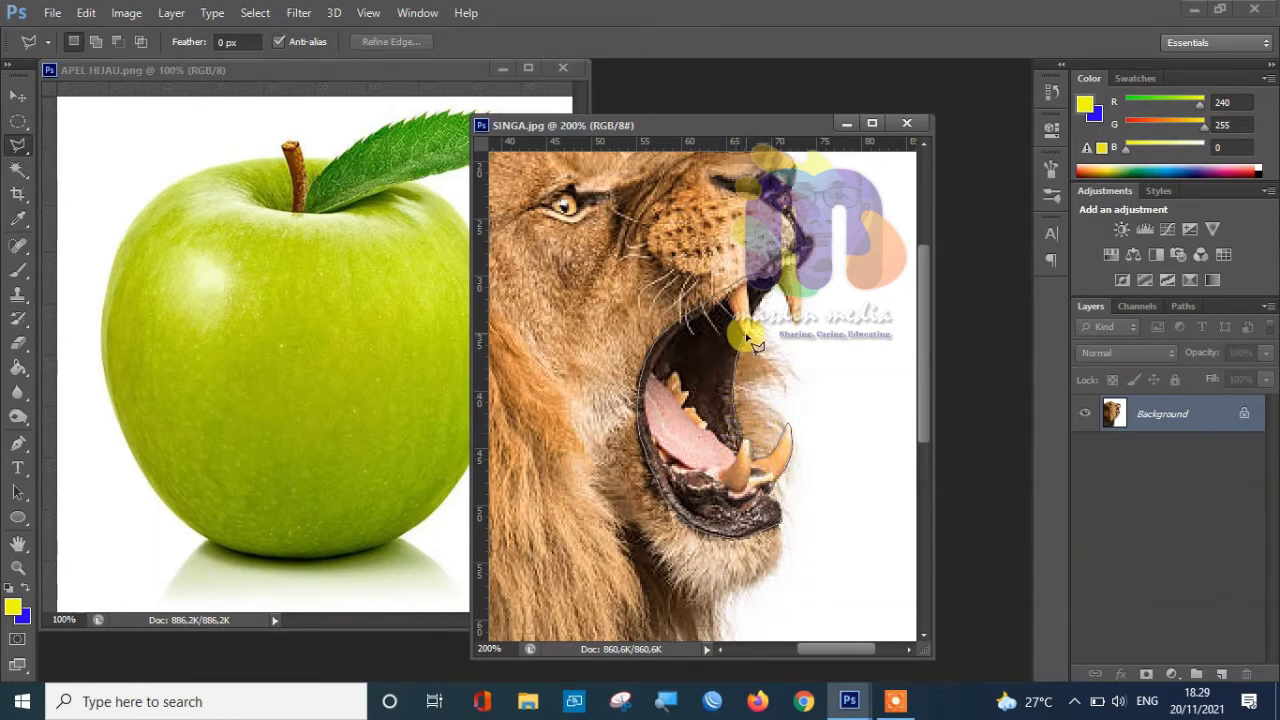
double_click(805, 255)
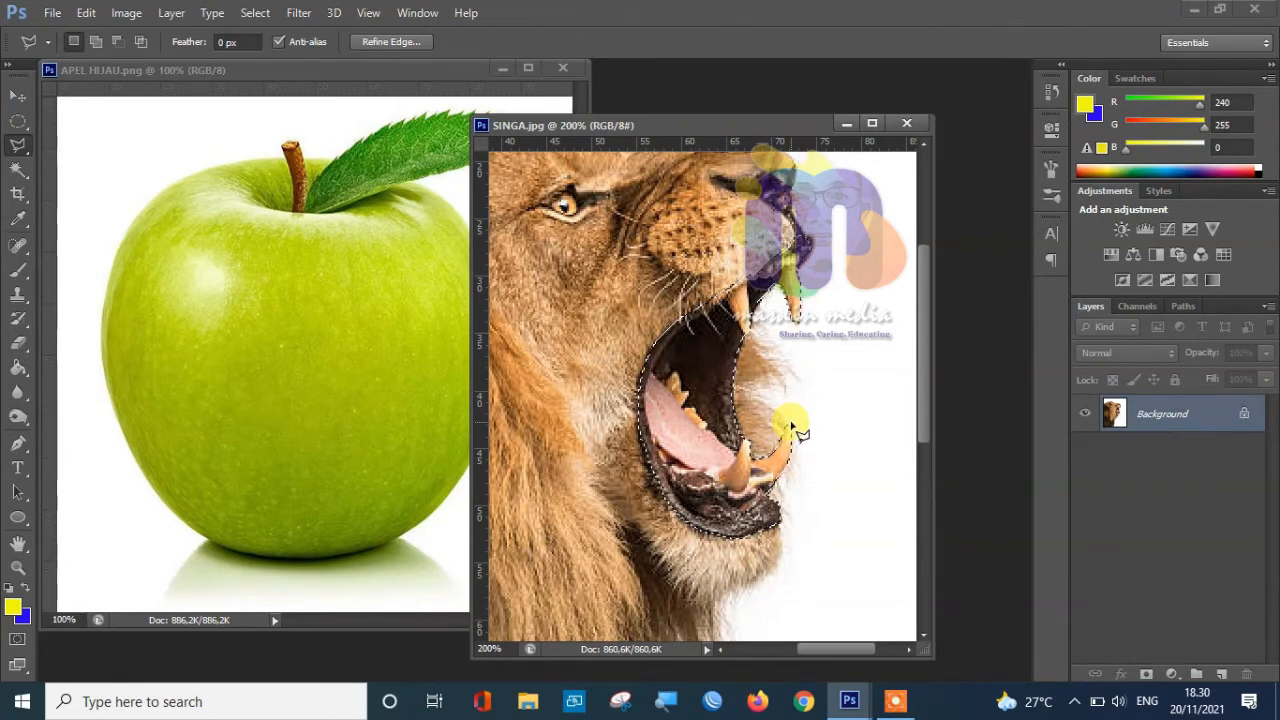
click(289, 72)
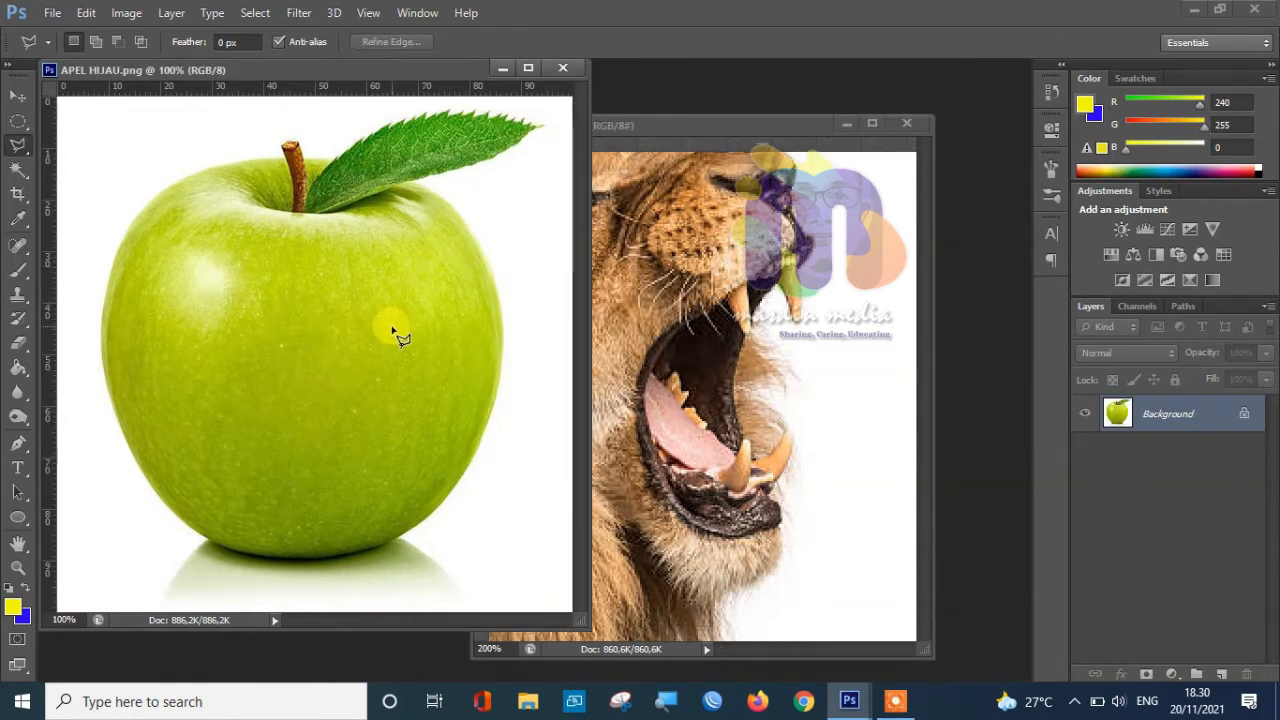
key(ctrl+v)
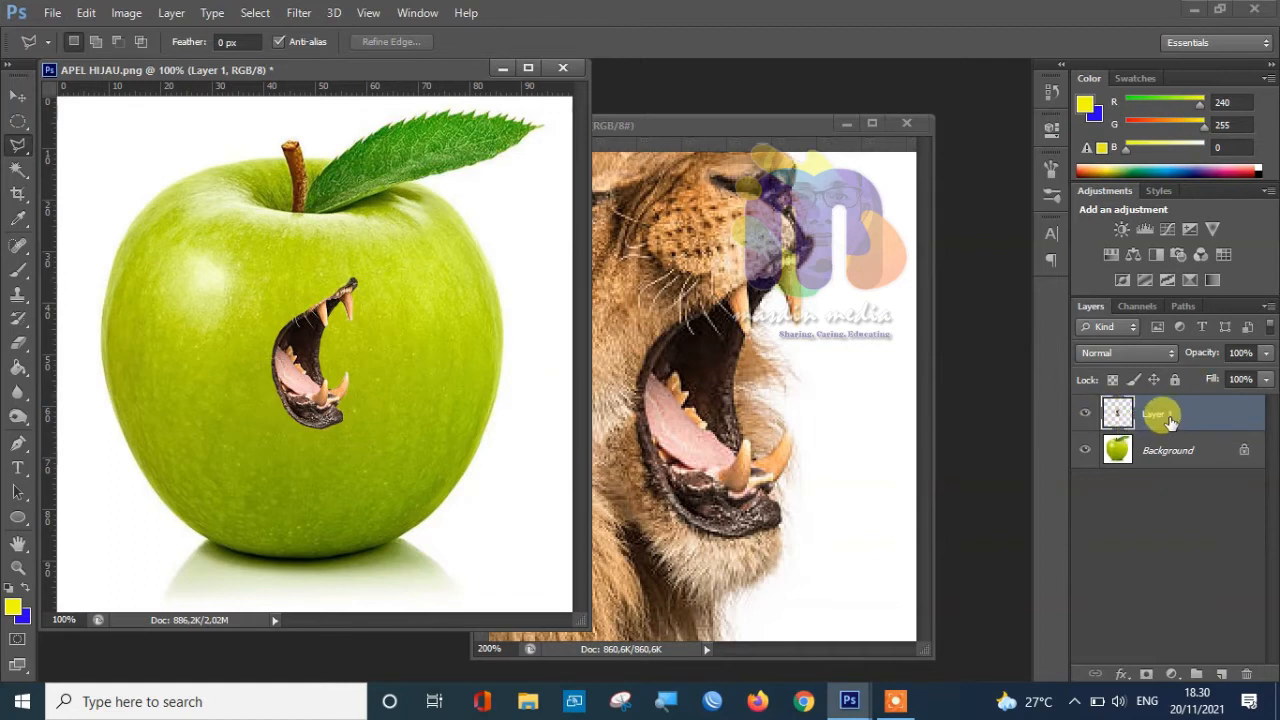
- Close the SINGA.jpg document
click(690, 126)
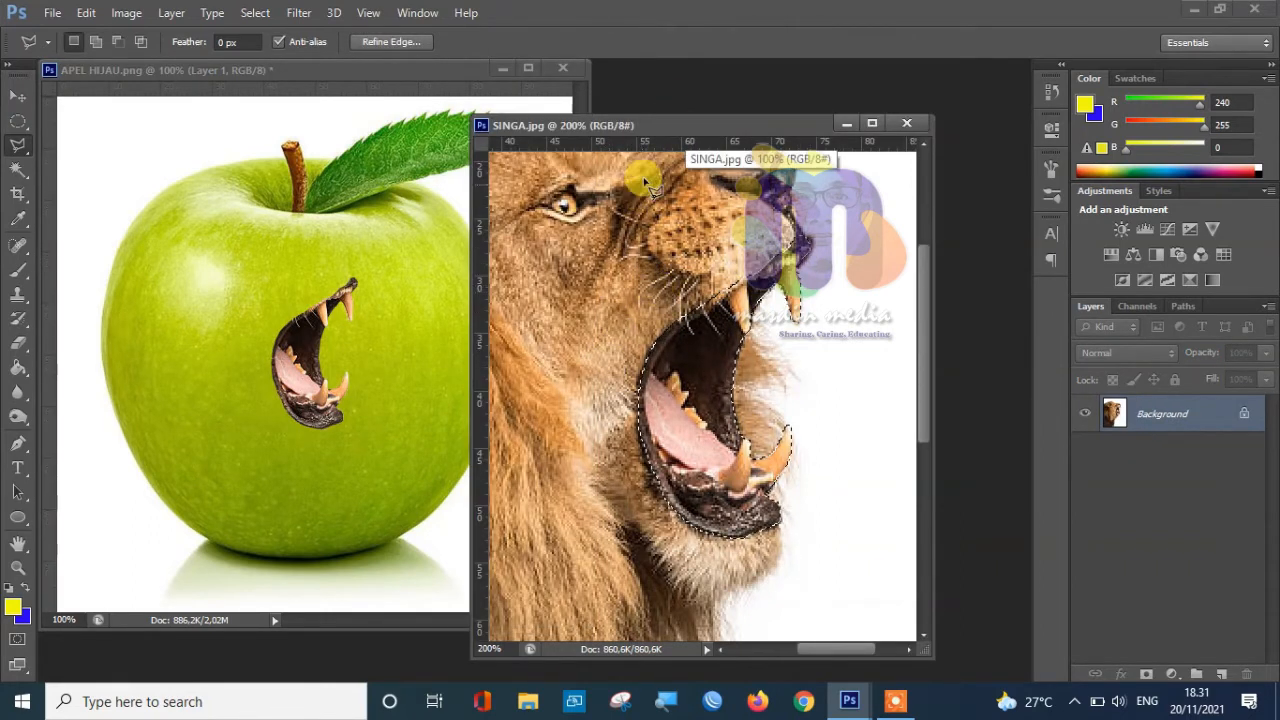
mouse_move(670, 126)
mouse_down()
mouse_move(722, 125)
mouse_move(678, 110)
mouse_up()
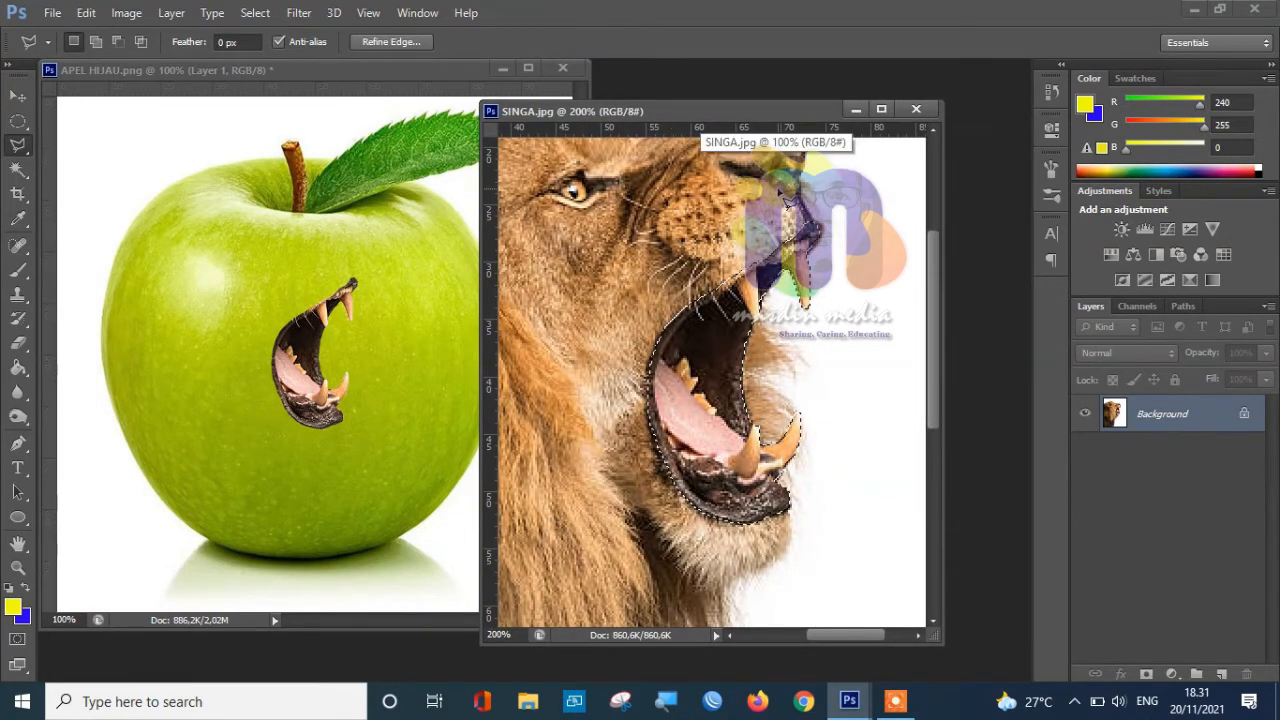
click(916, 110)
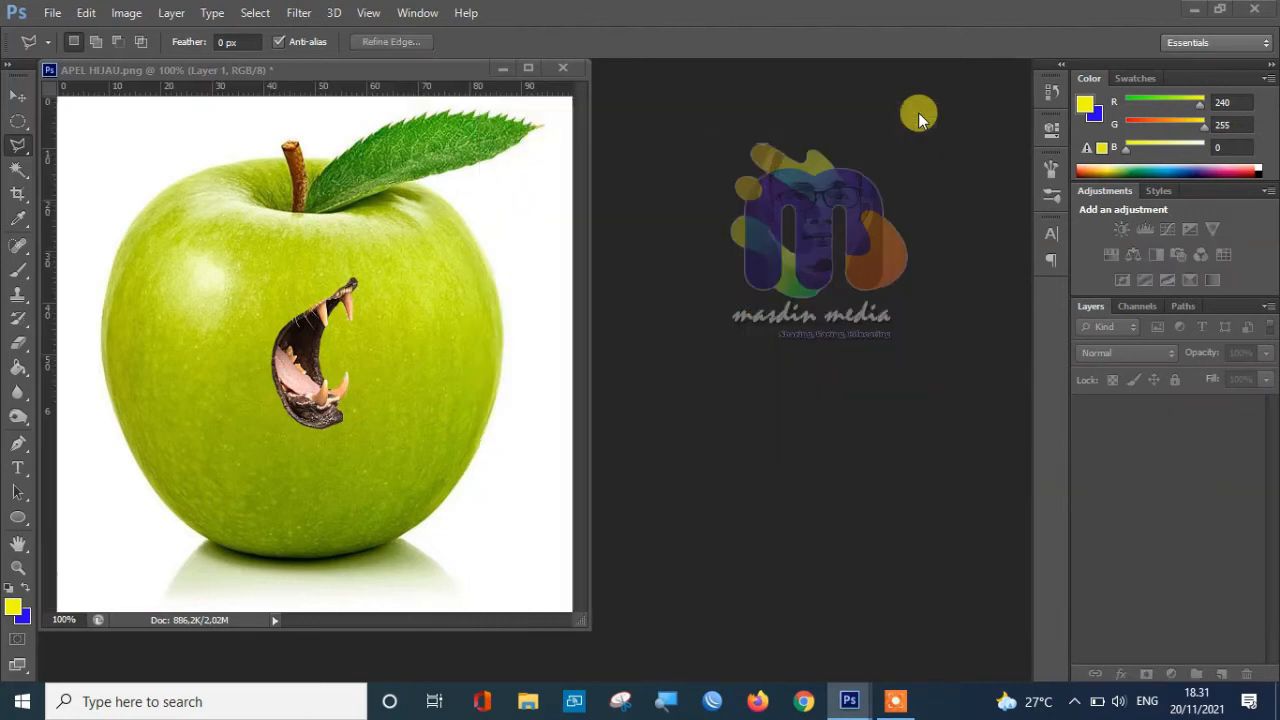
- Consolidate all open document windows to tabs
click(417, 13)
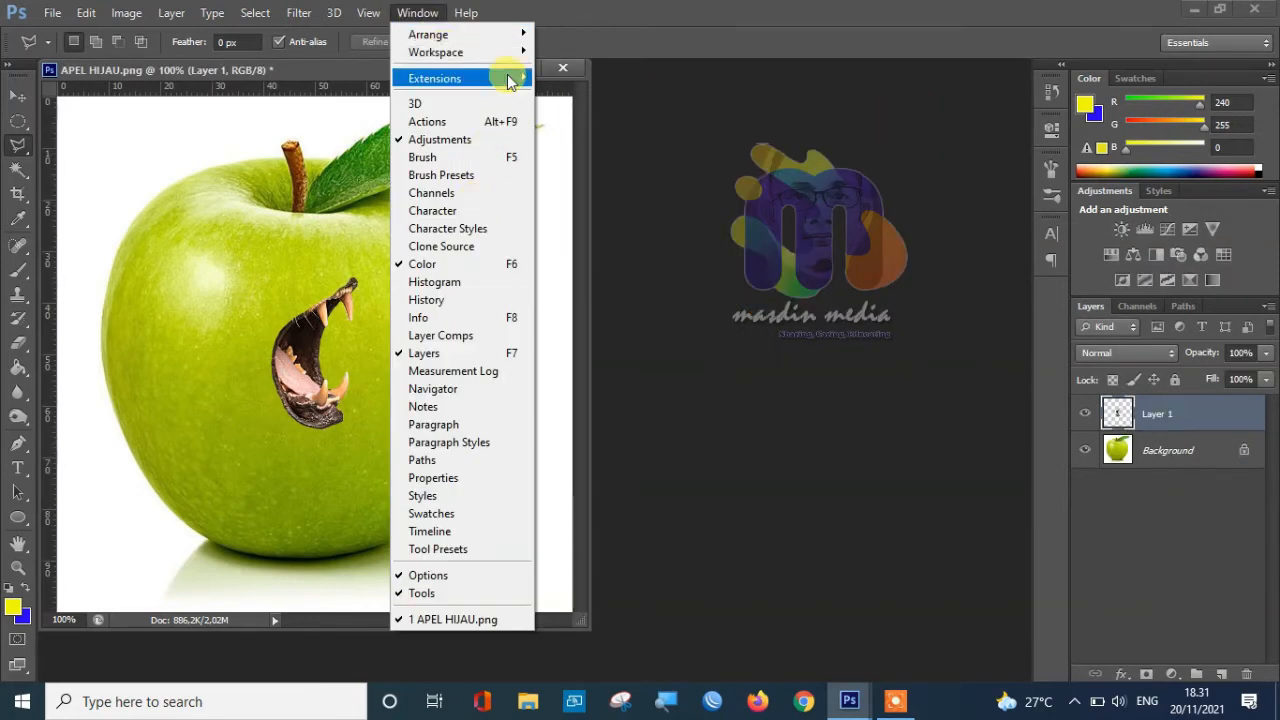
mouse_move(507, 58)
mouse_move(503, 34)
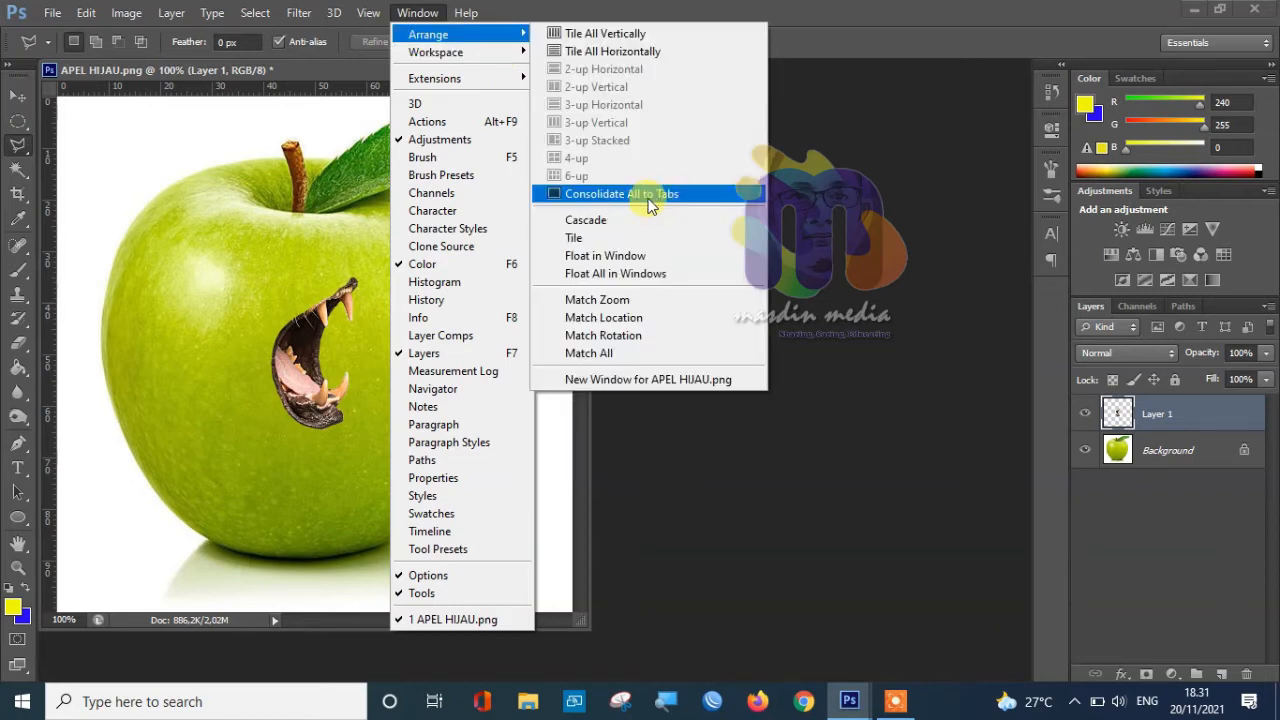
click(656, 196)
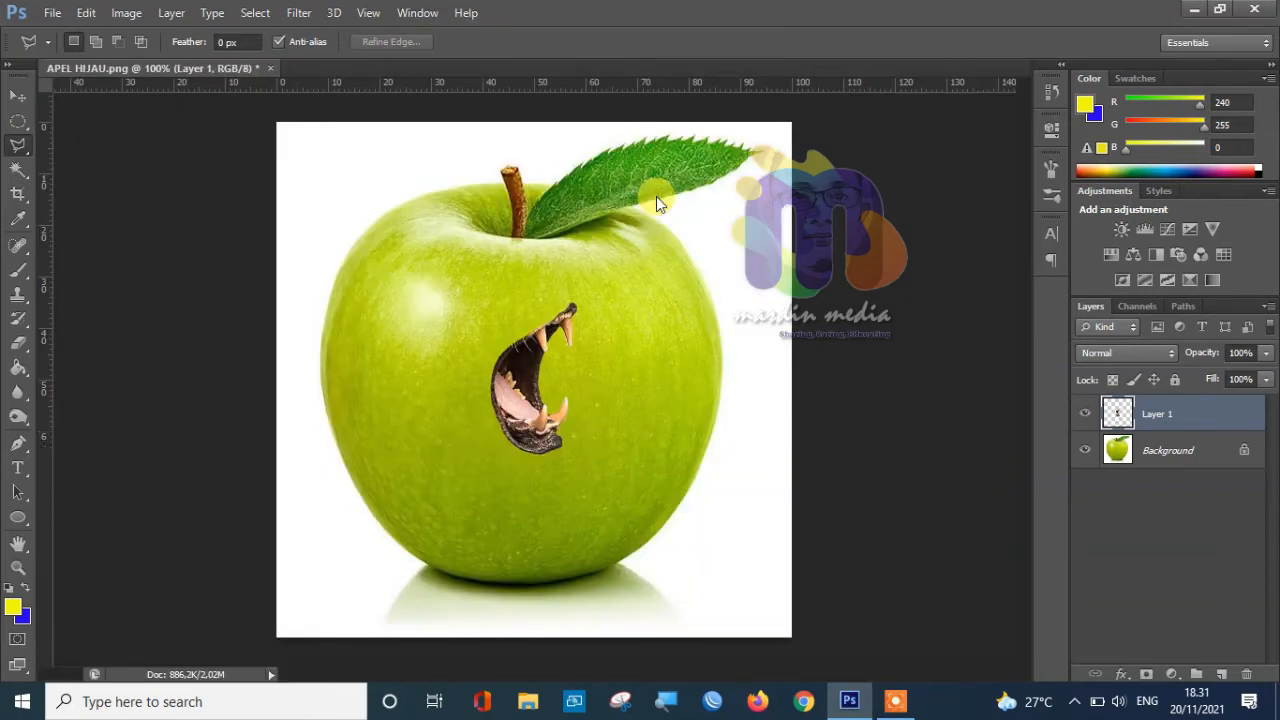
- Move the lion's mouth cutout on Layer 1 to the apple's right side
click(17, 95)
drag(518, 402, 578, 392)
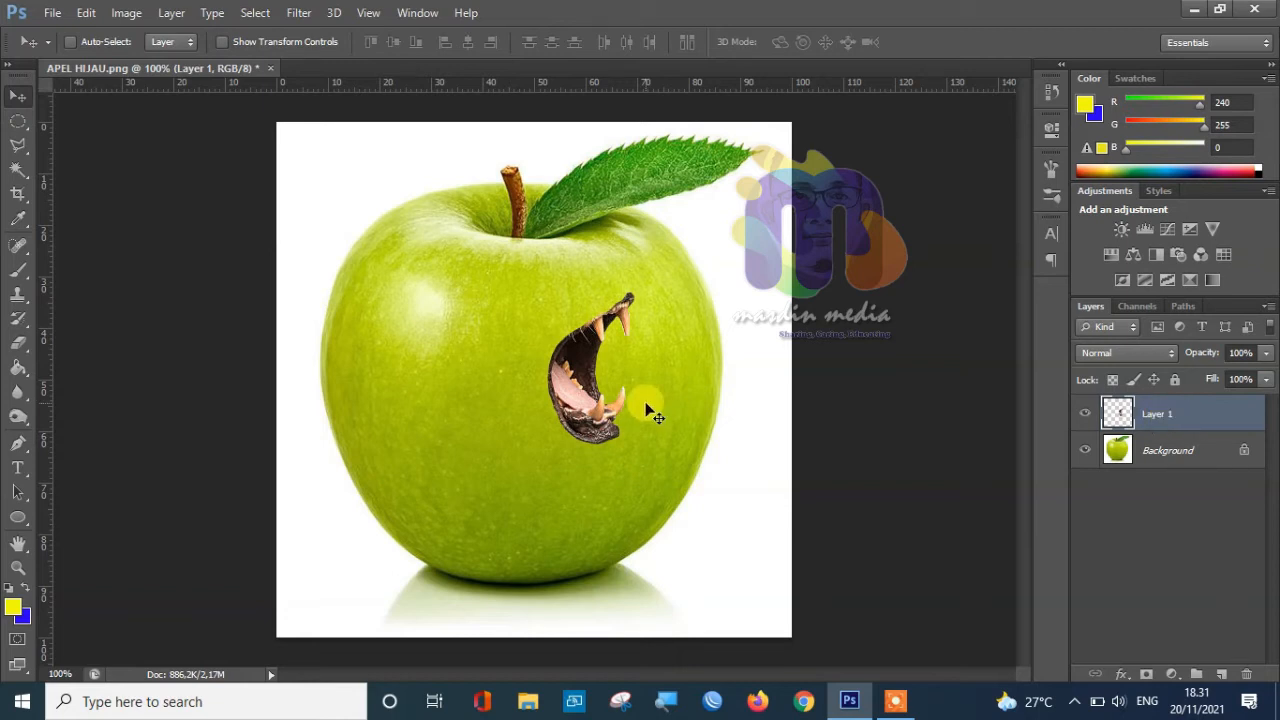
drag(584, 420, 653, 405)
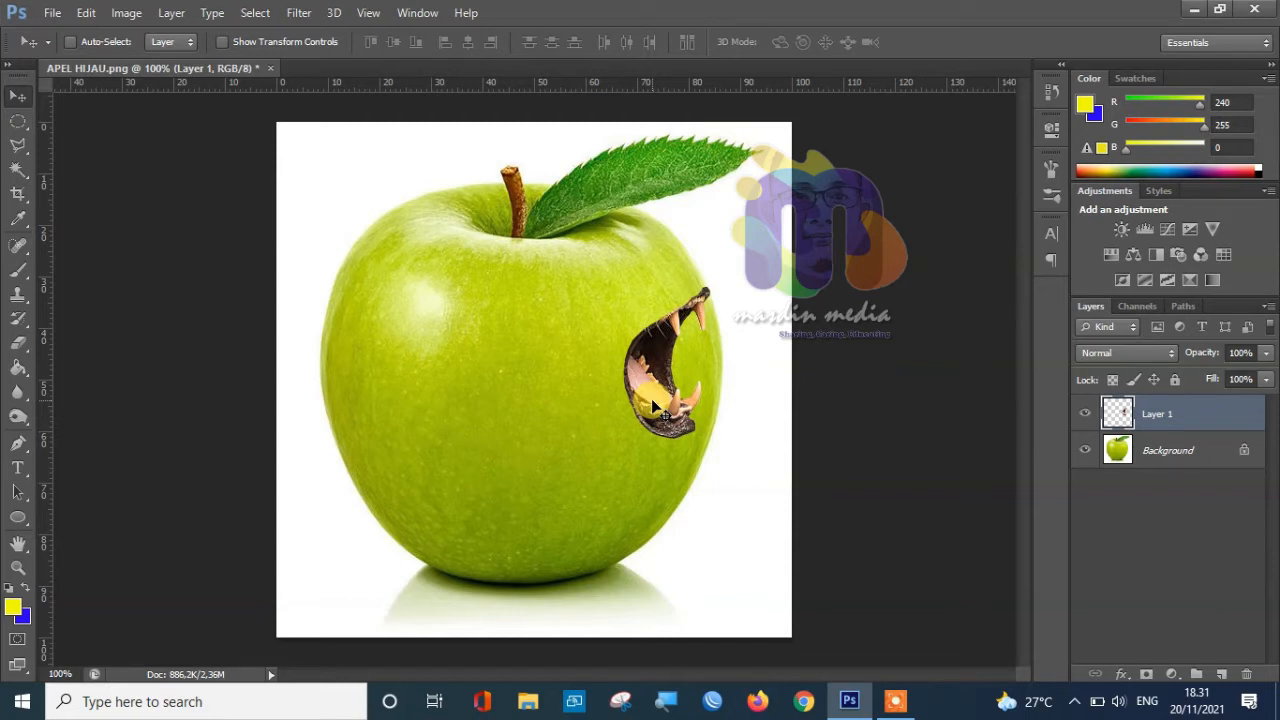
- Free-transform the mouth cutout to about 117% size, rotated about -7°, and place it against the apple's right edge
key(ctrl+t)
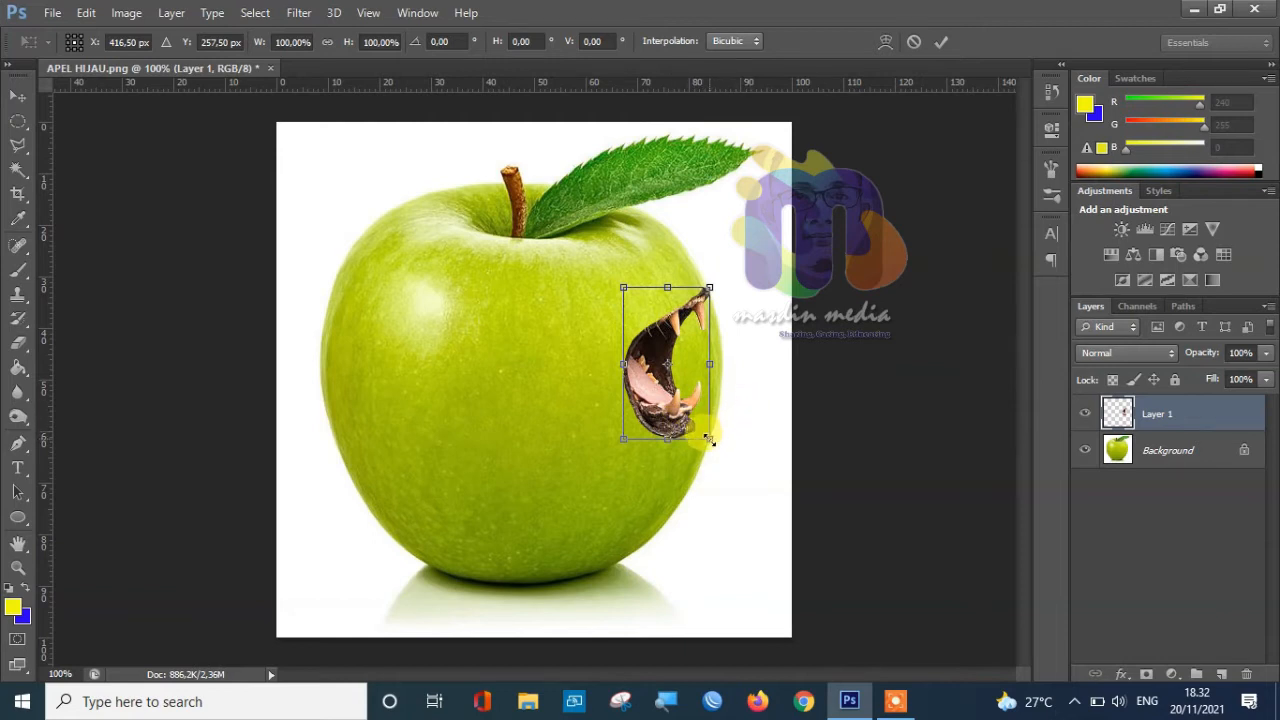
drag(708, 441, 727, 467)
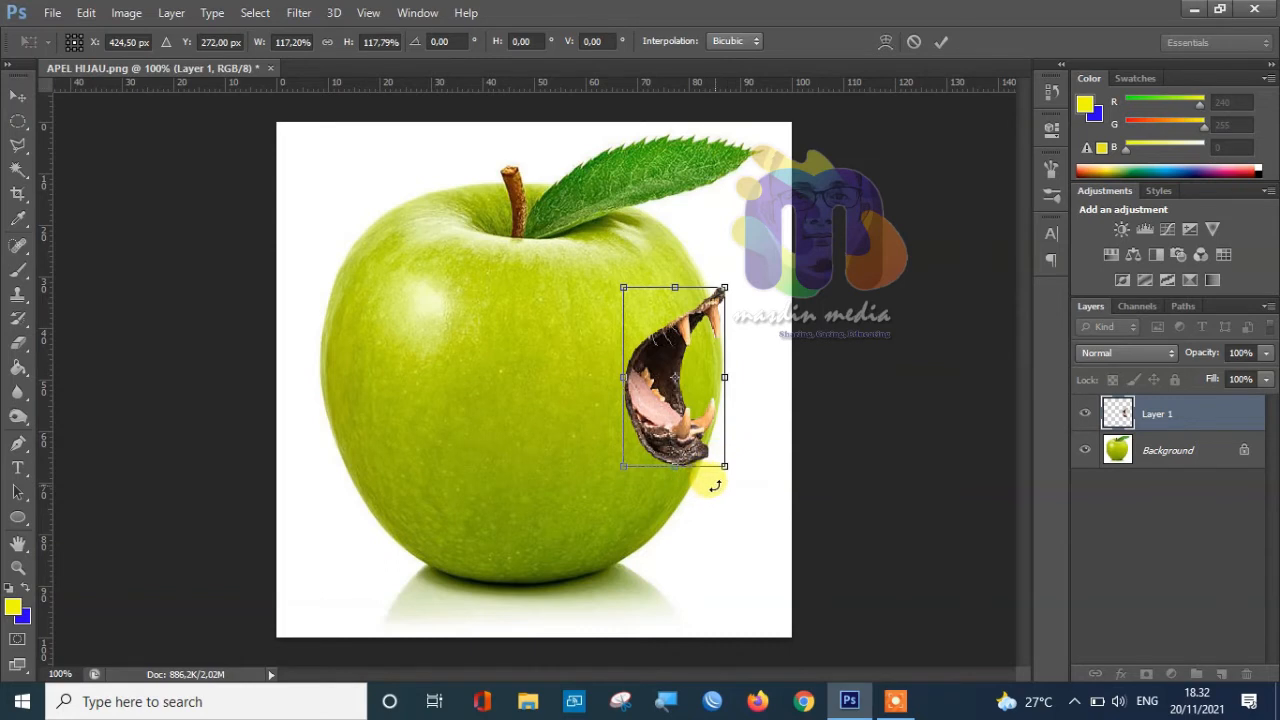
mouse_move(736, 484)
mouse_down()
mouse_move(748, 484)
mouse_move(737, 466)
mouse_move(680, 446)
mouse_move(733, 461)
mouse_up()
drag(675, 421, 677, 421)
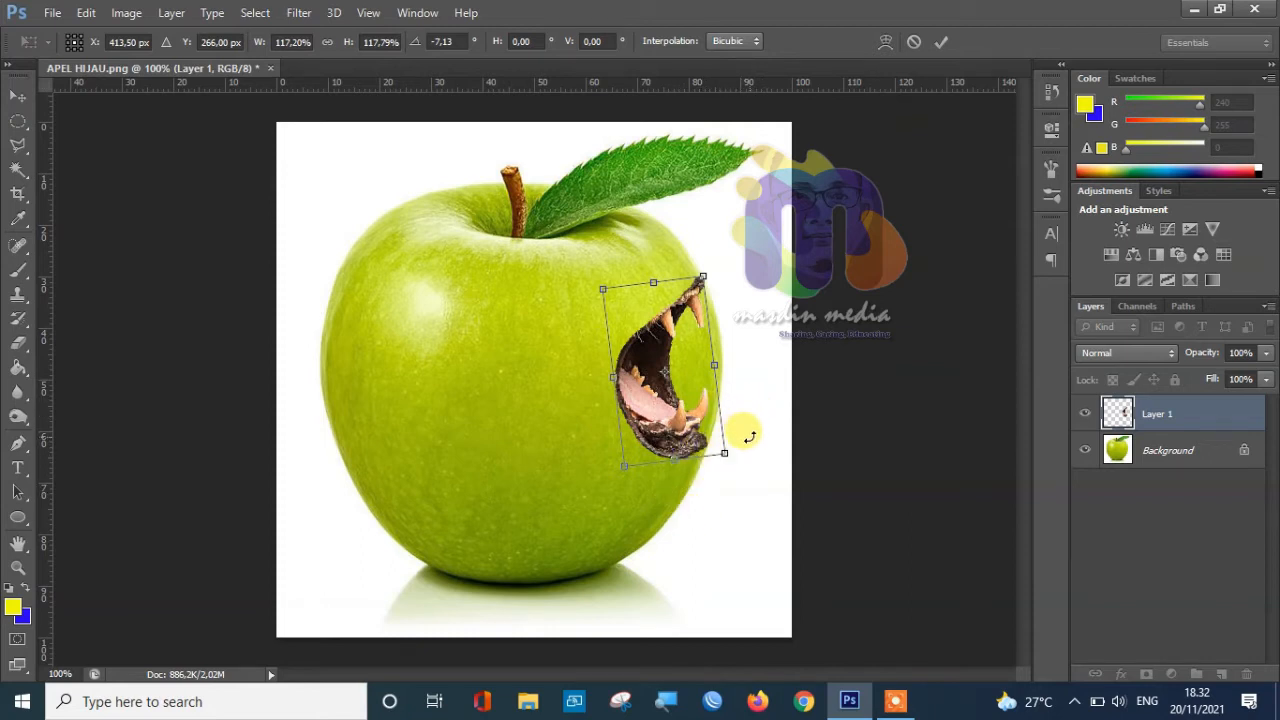
key(Return)
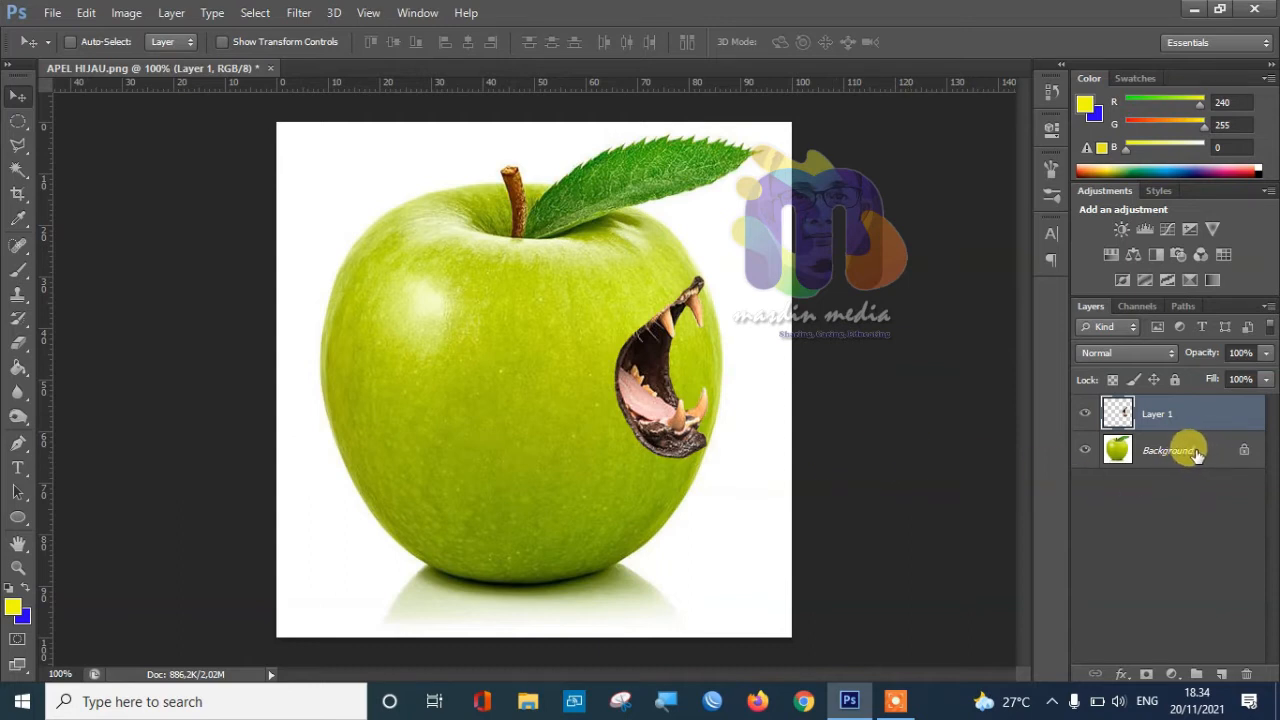
- Duplicate the Background layer within APEL HIJAU.png as Background copy
click(1193, 455)
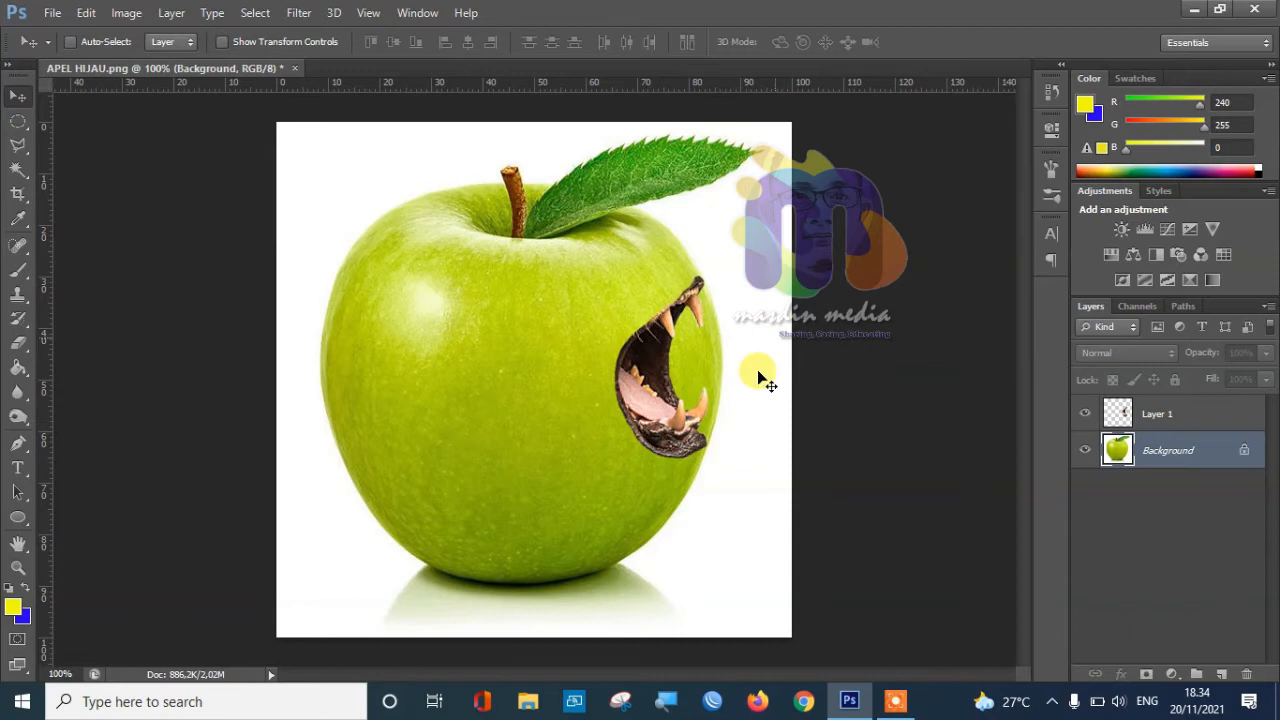
right_click(1194, 456)
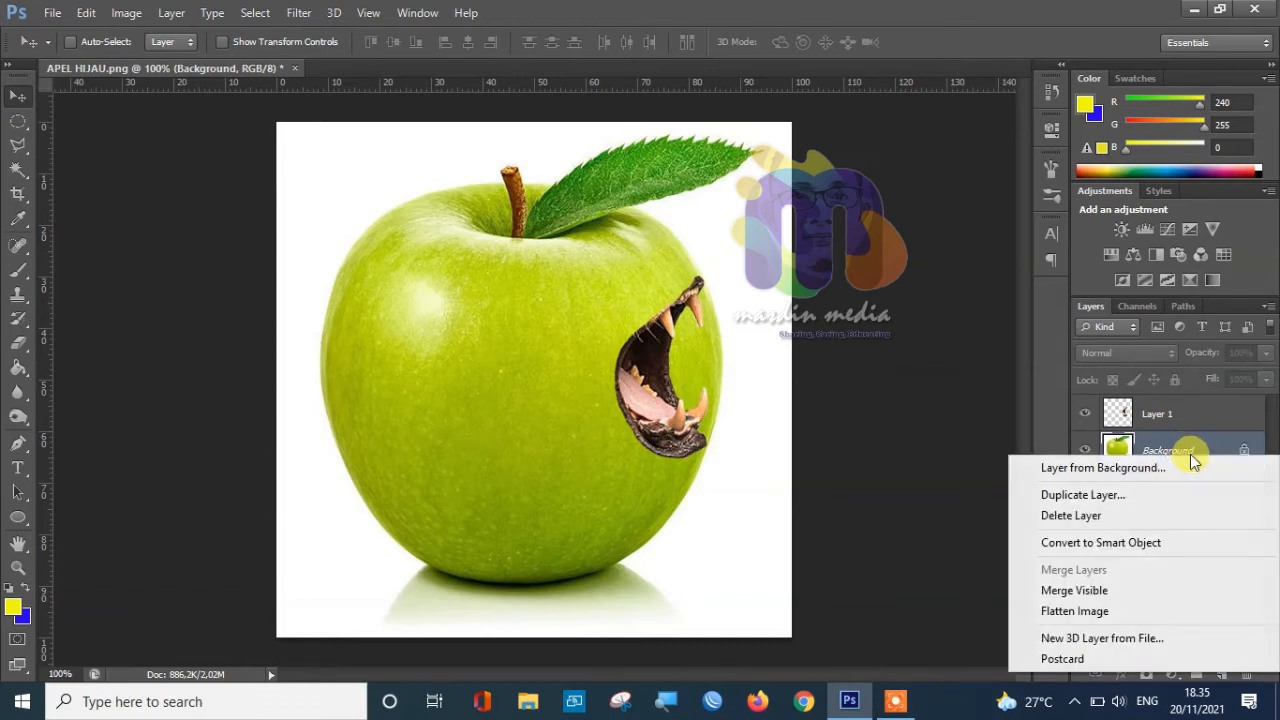
click(1129, 494)
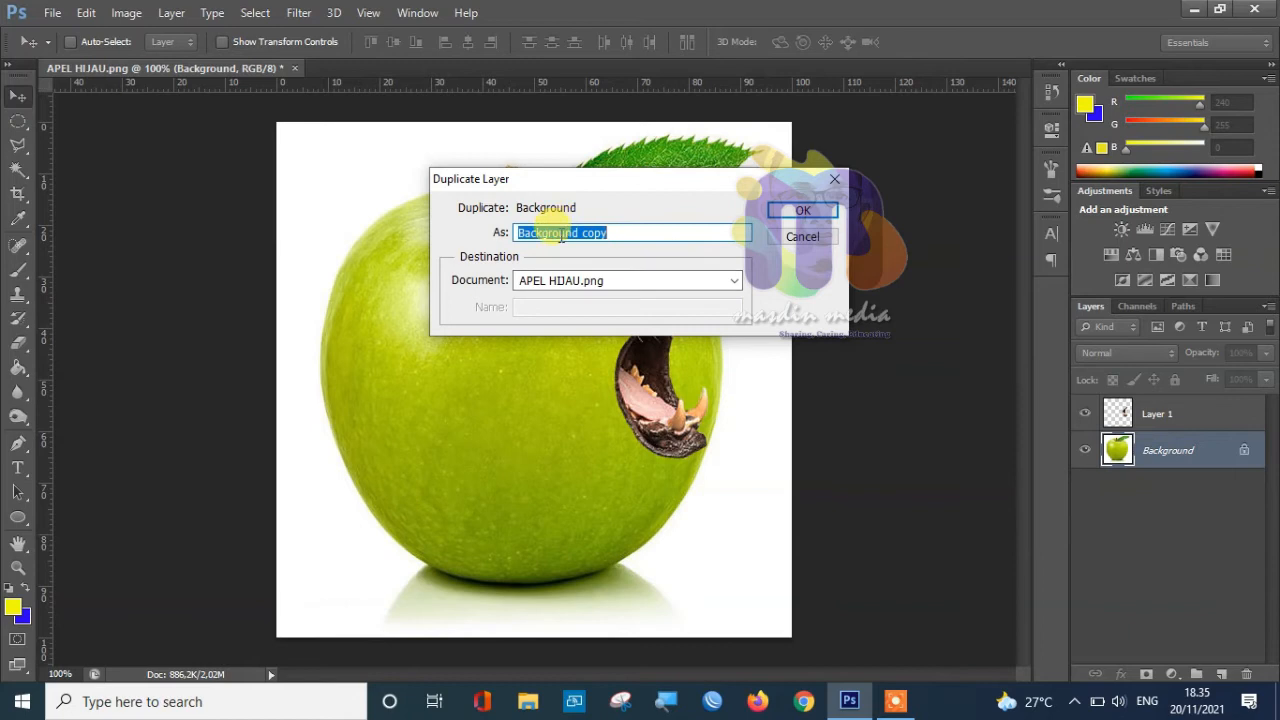
click(801, 214)
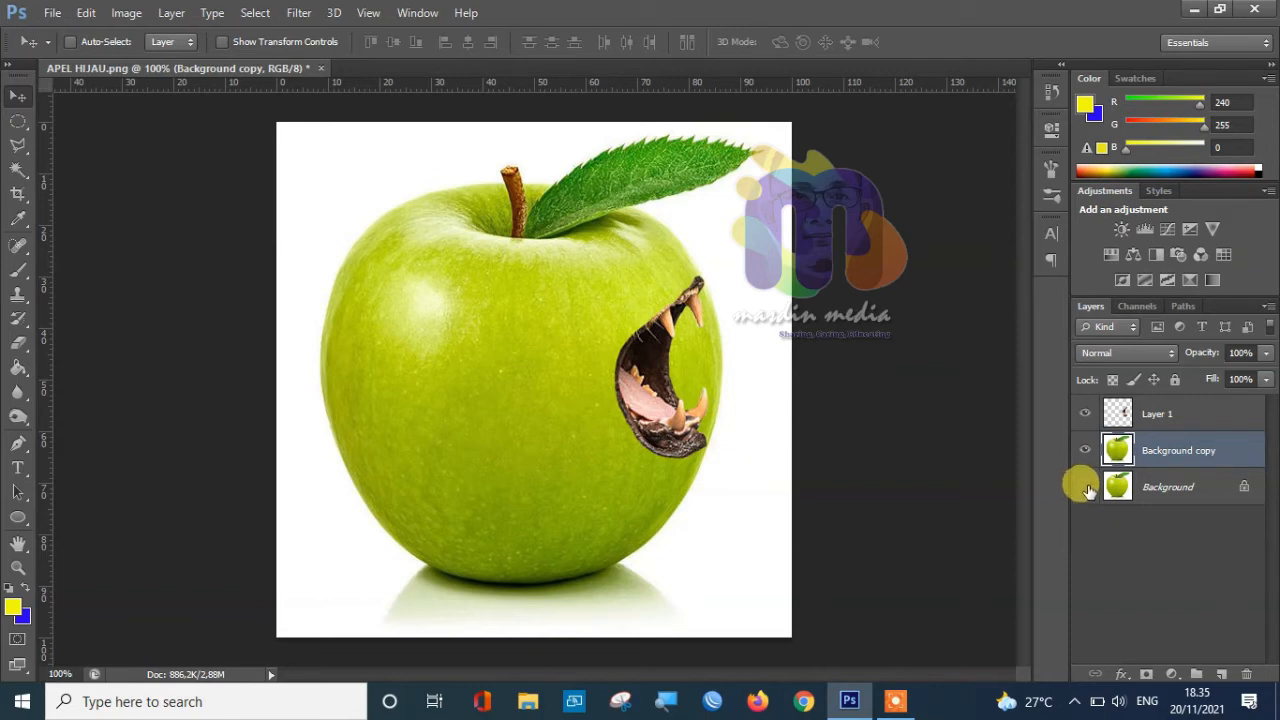
- Keep Background copy displayed with the original Background layer hidden
click(1085, 450)
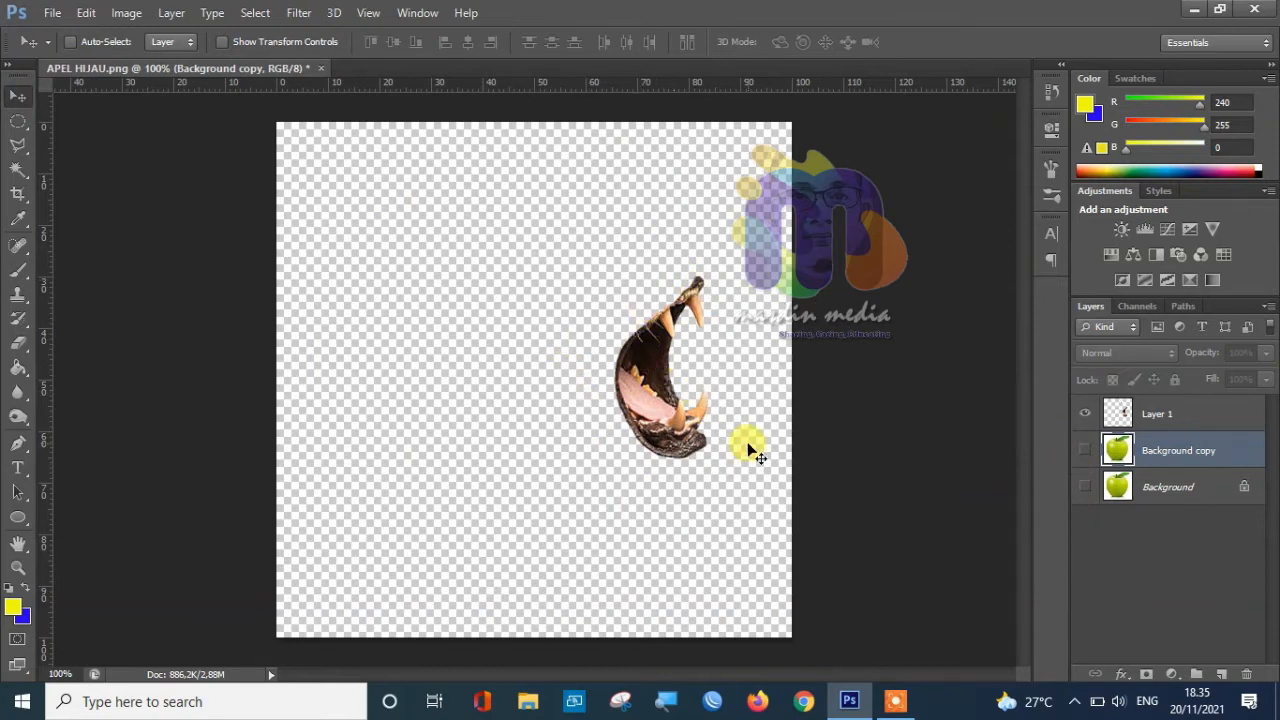
click(1085, 450)
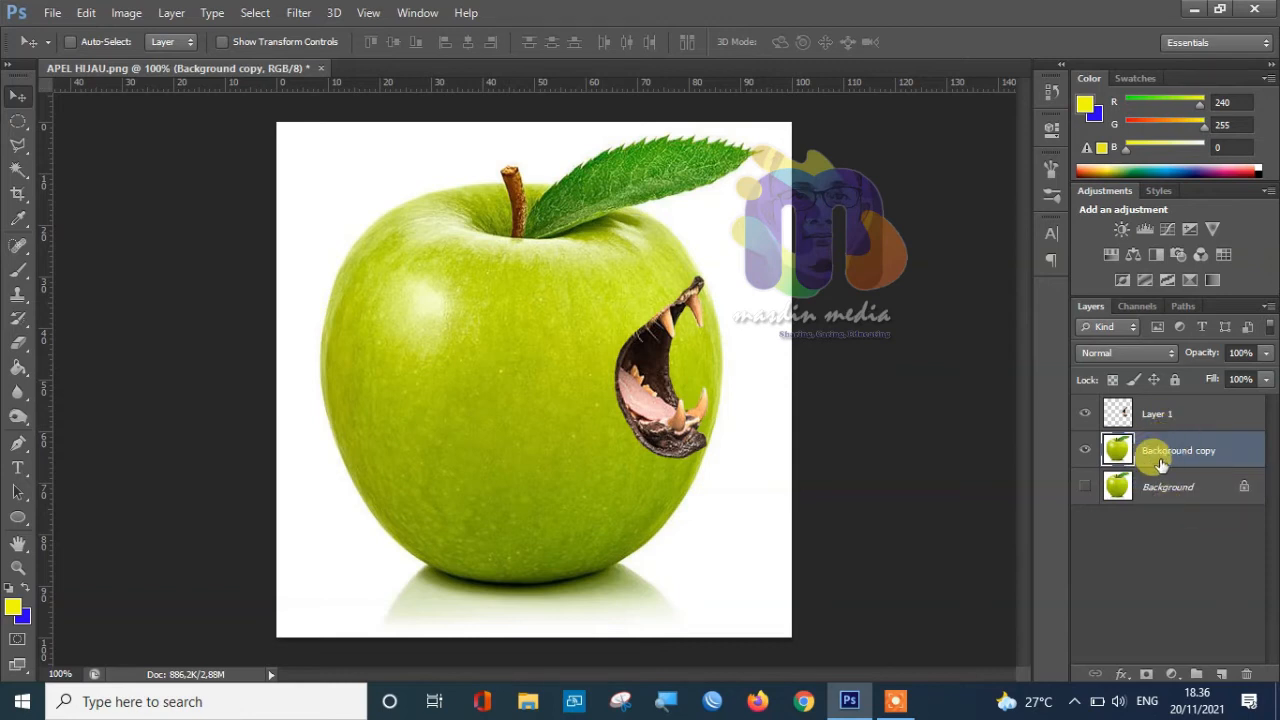
click(1085, 487)
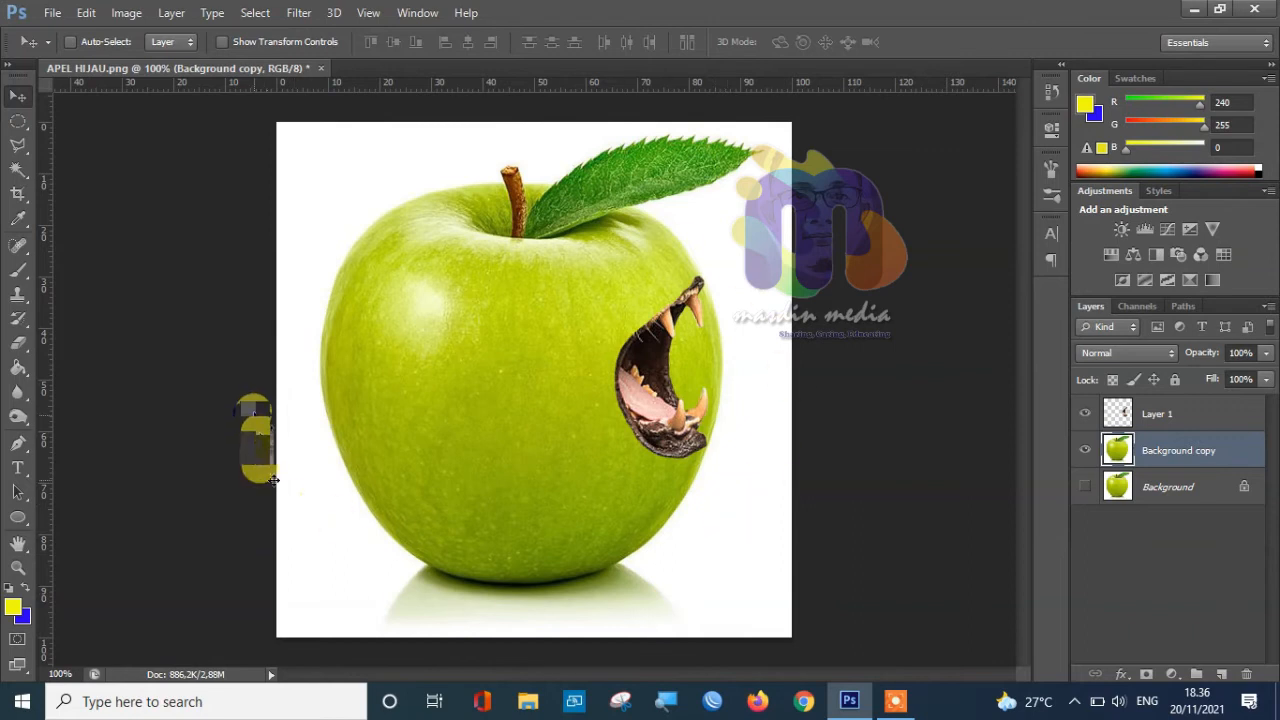
- Remove the white background and shadow around the apple on Background copy with the Quick Selection Tool, and clear the selection
click(24, 177)
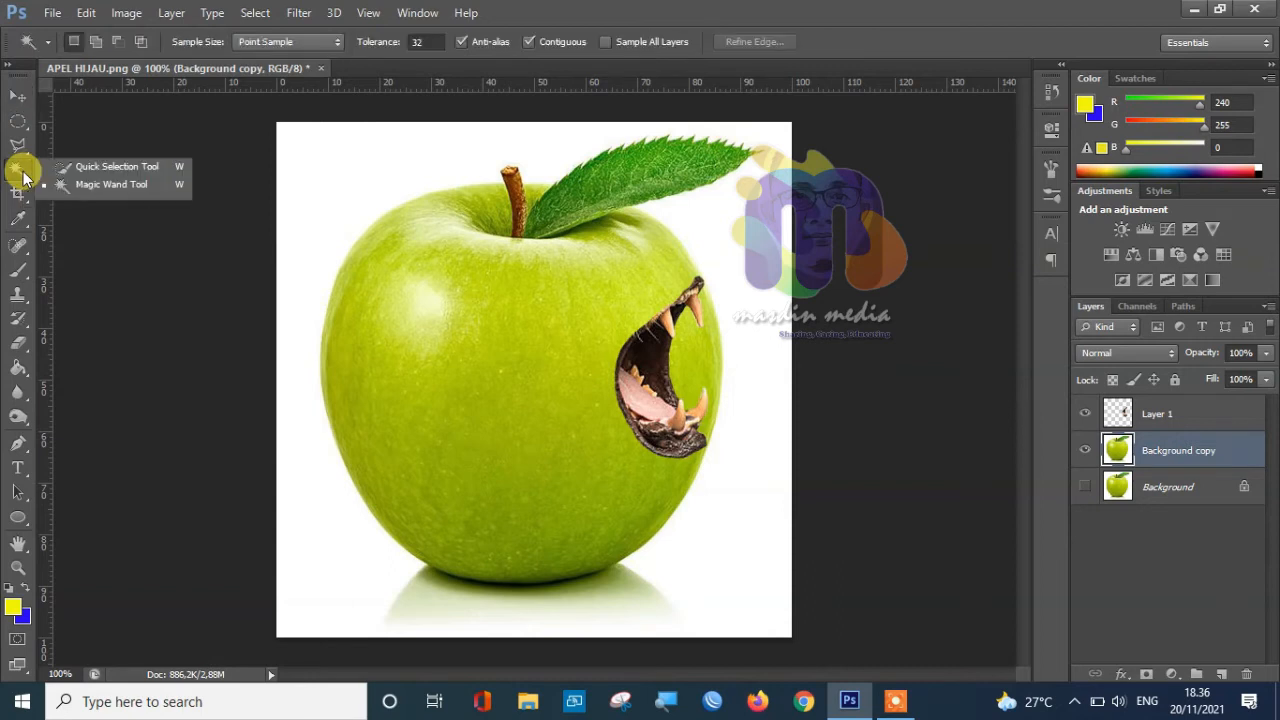
click(124, 170)
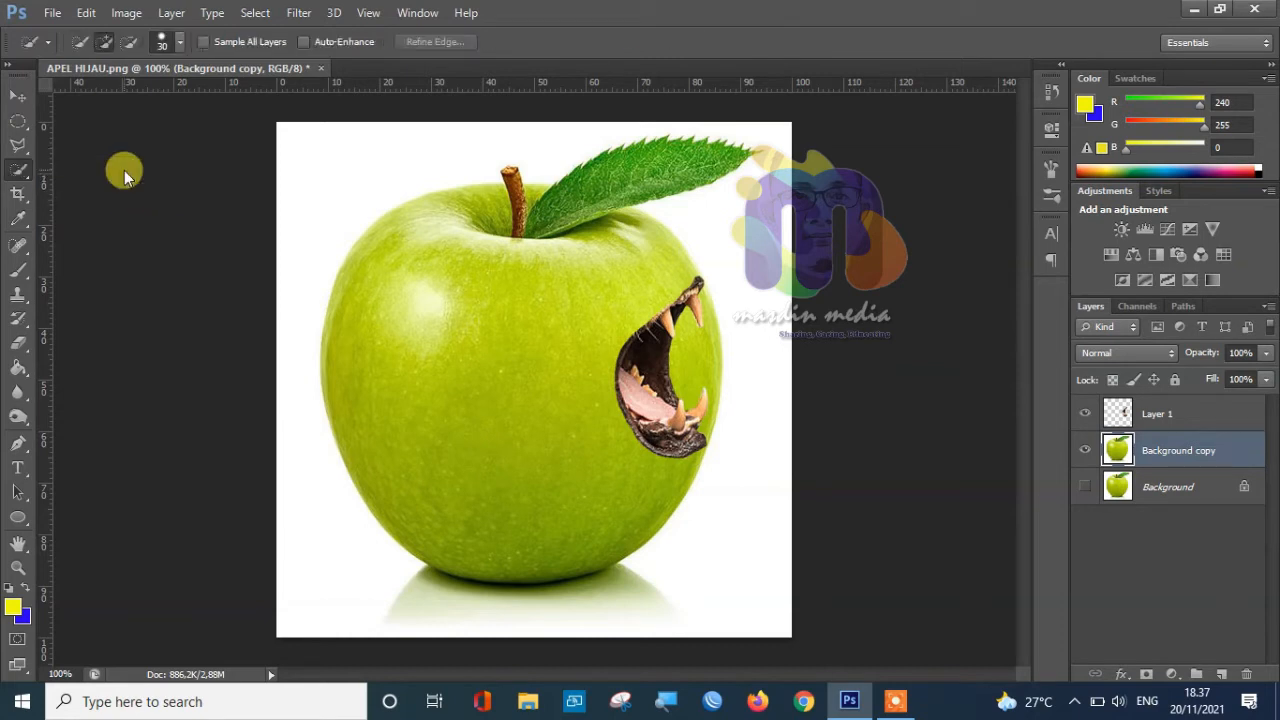
click(355, 200)
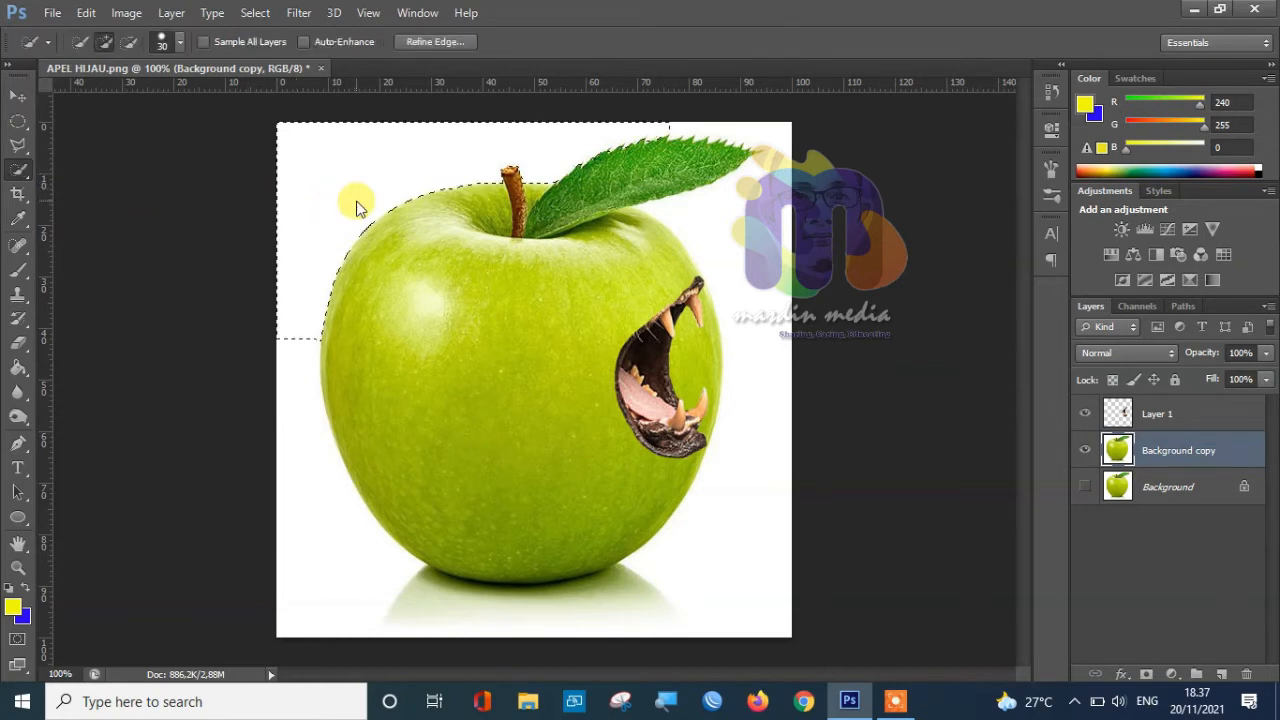
drag(663, 220, 771, 220)
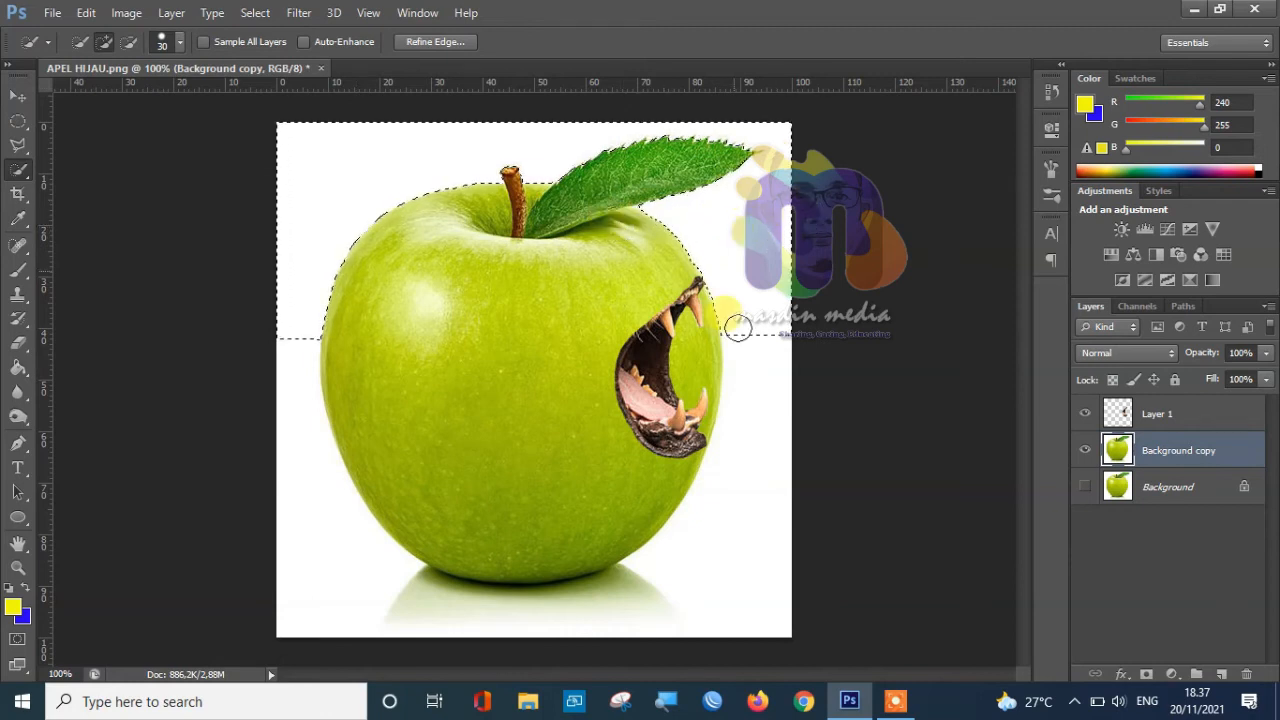
click(731, 485)
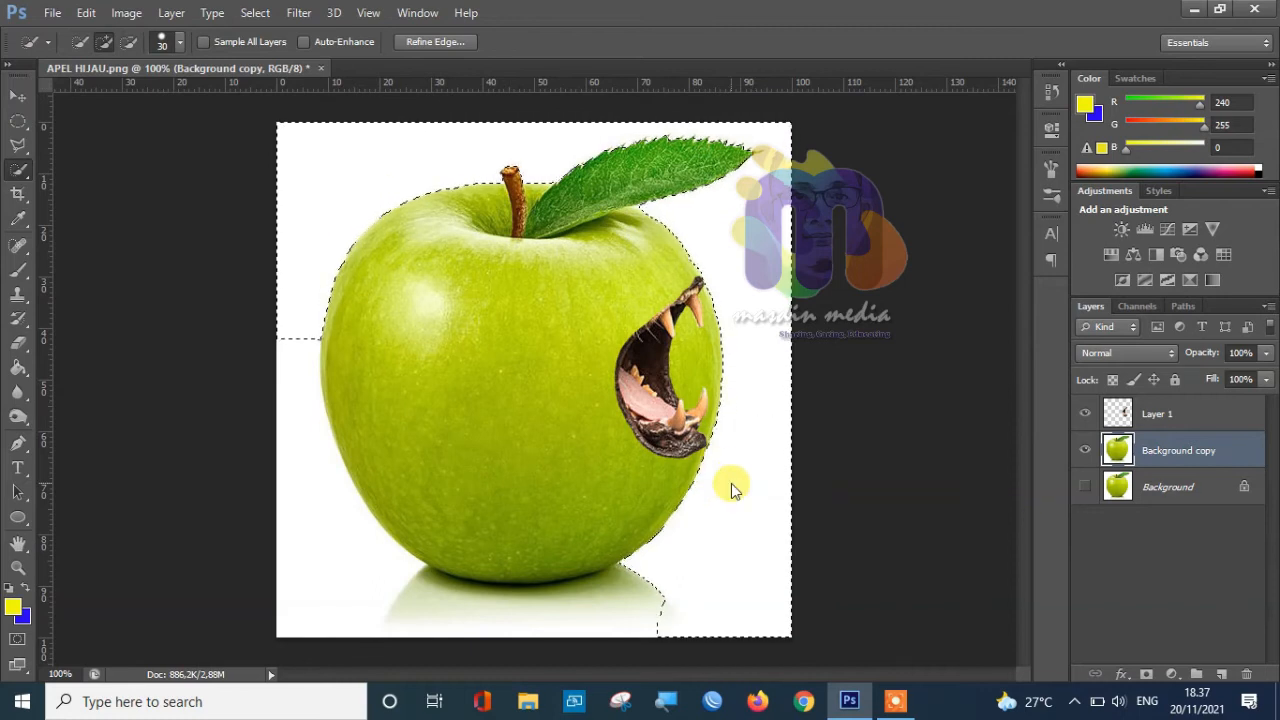
click(314, 445)
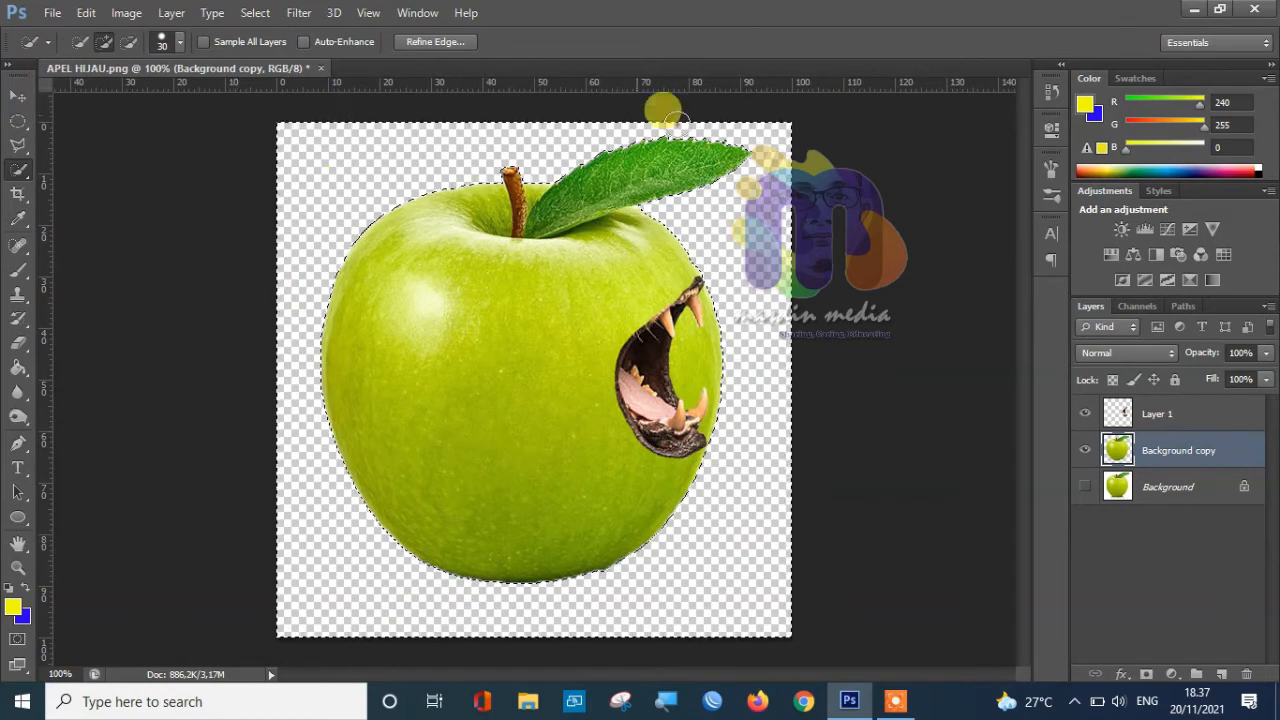
right_click(20, 170)
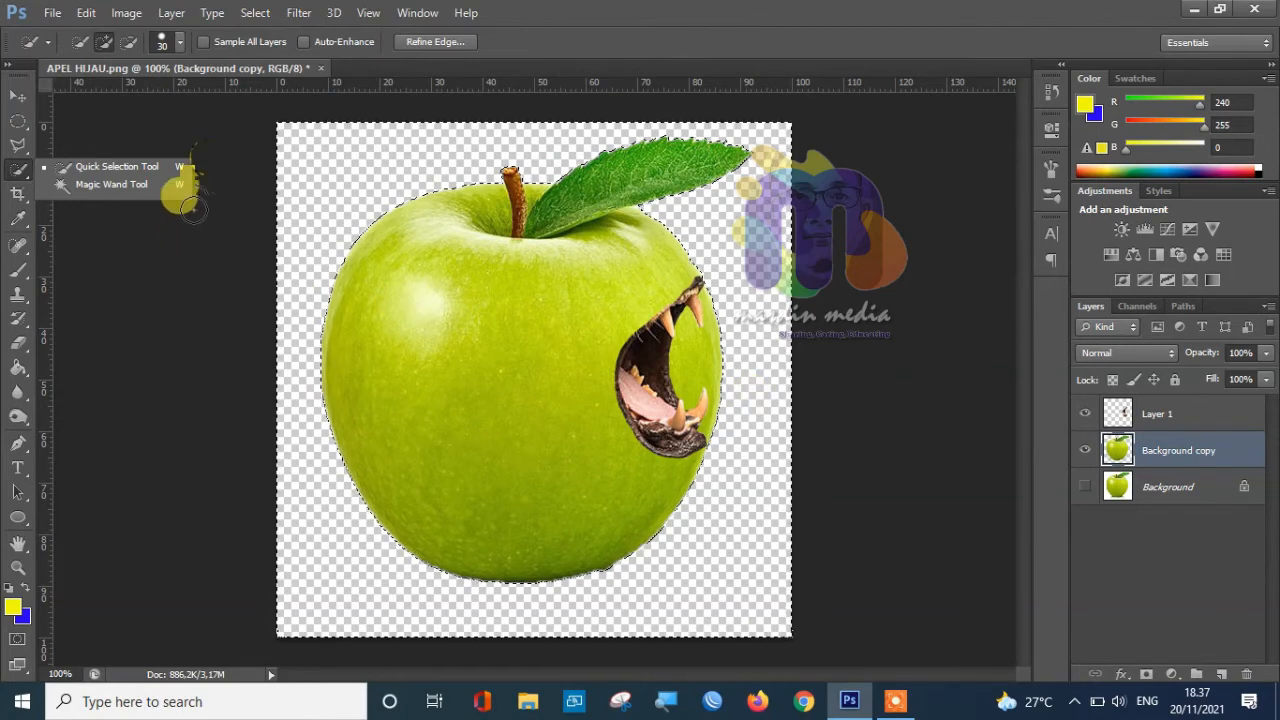
click(209, 173)
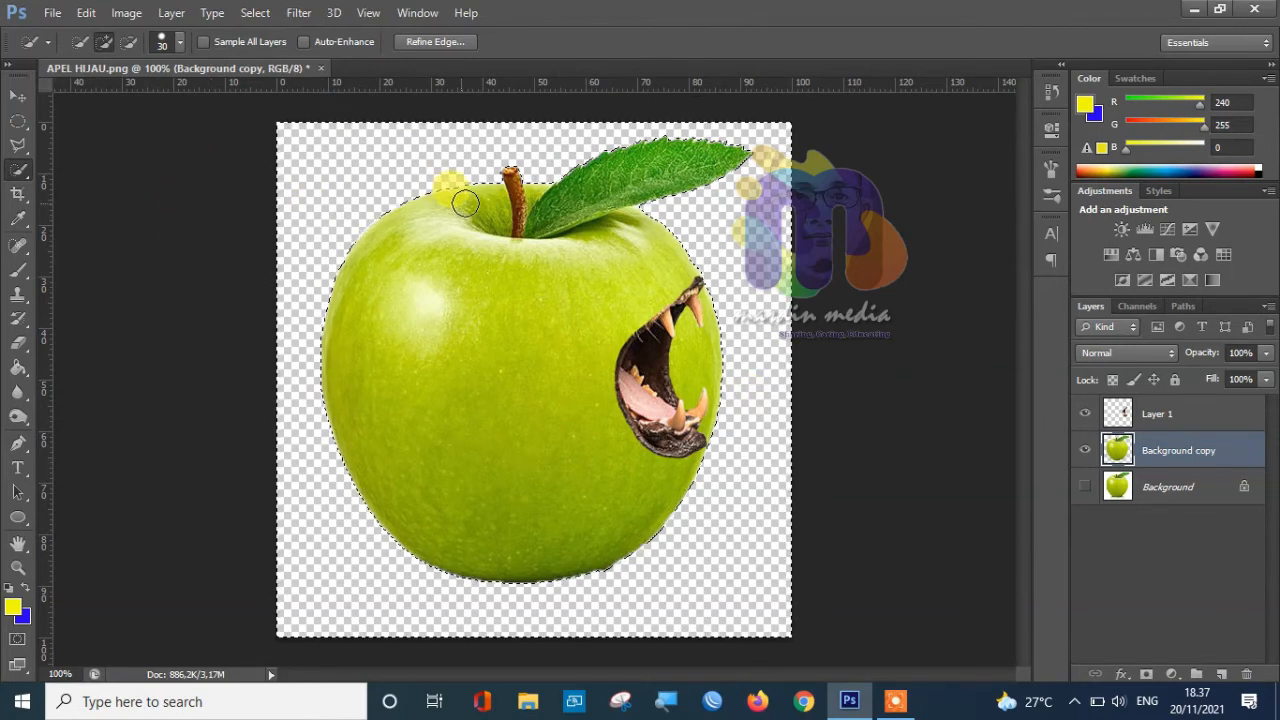
click(868, 542)
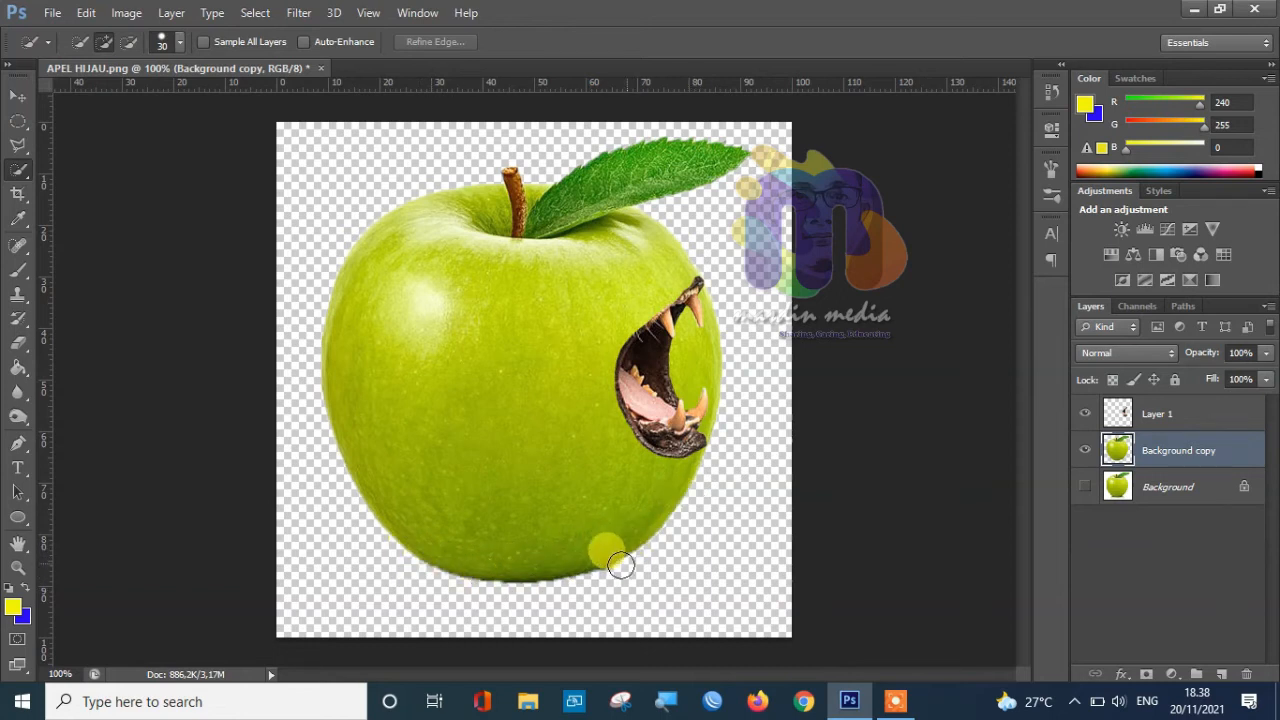
- Set the Eraser Tool's brush size to 20 px for cleaning up the apple's lower edge
click(18, 343)
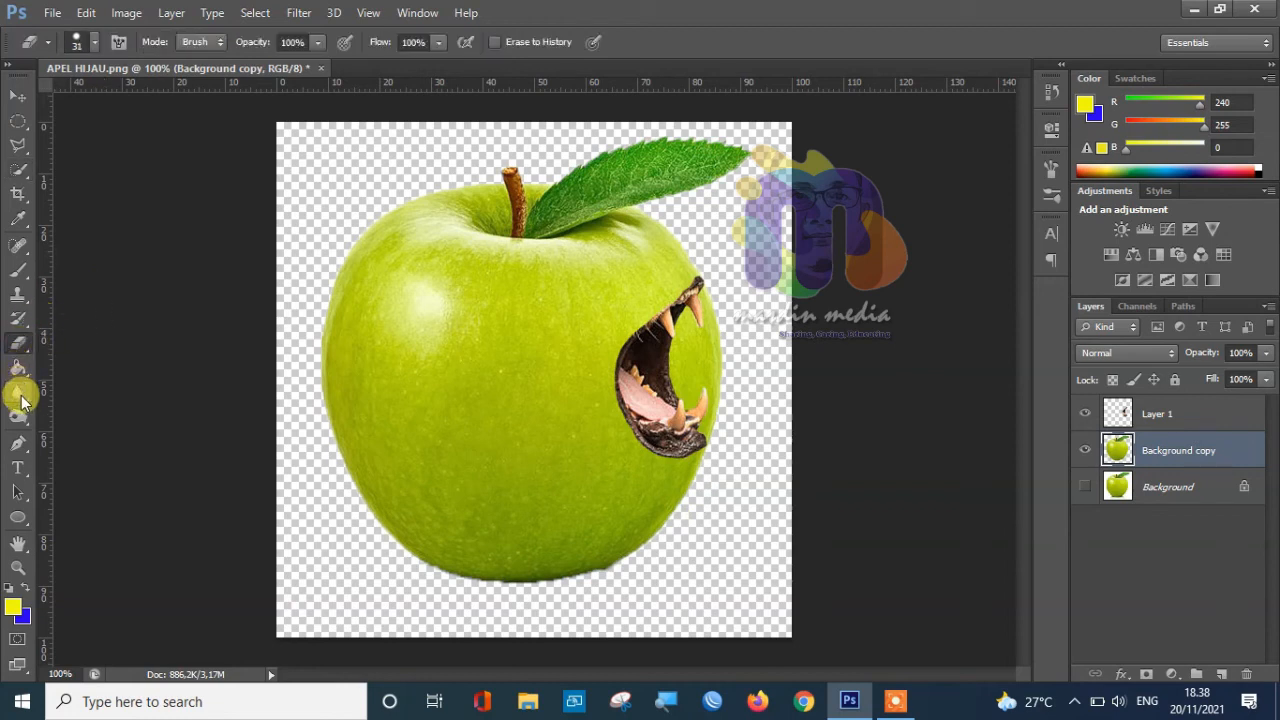
click(20, 396)
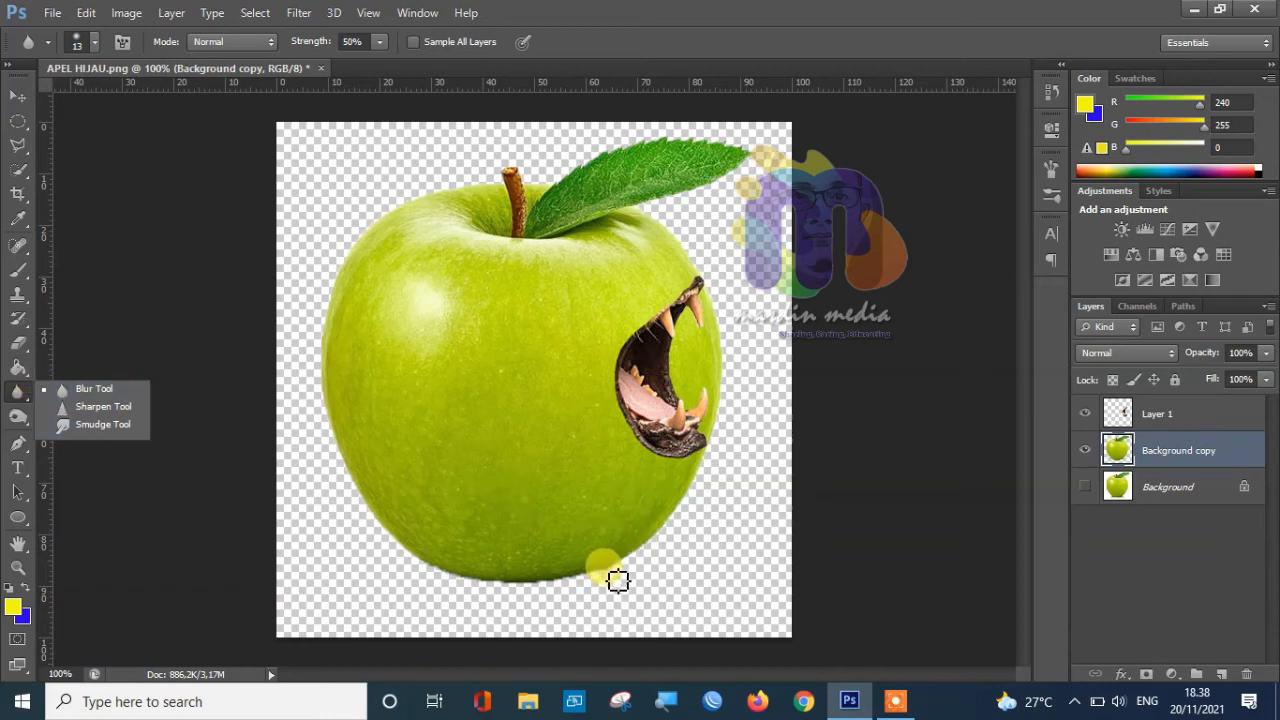
click(19, 343)
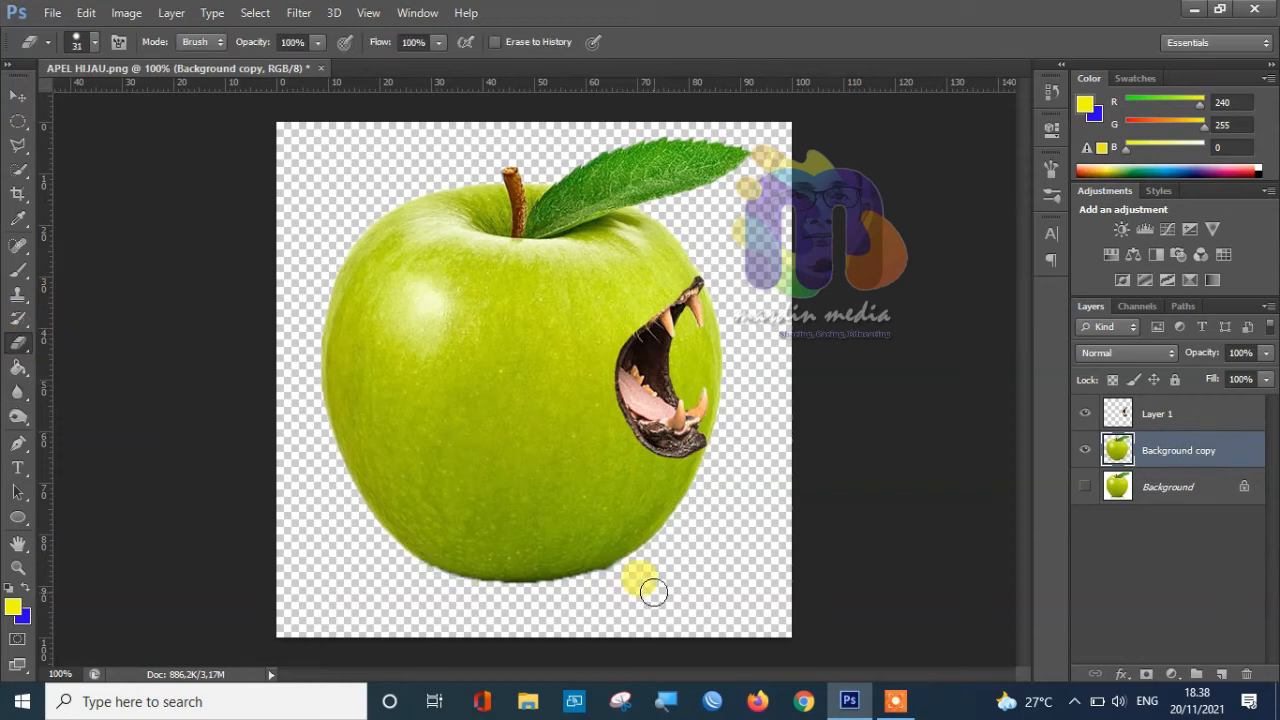
click(95, 41)
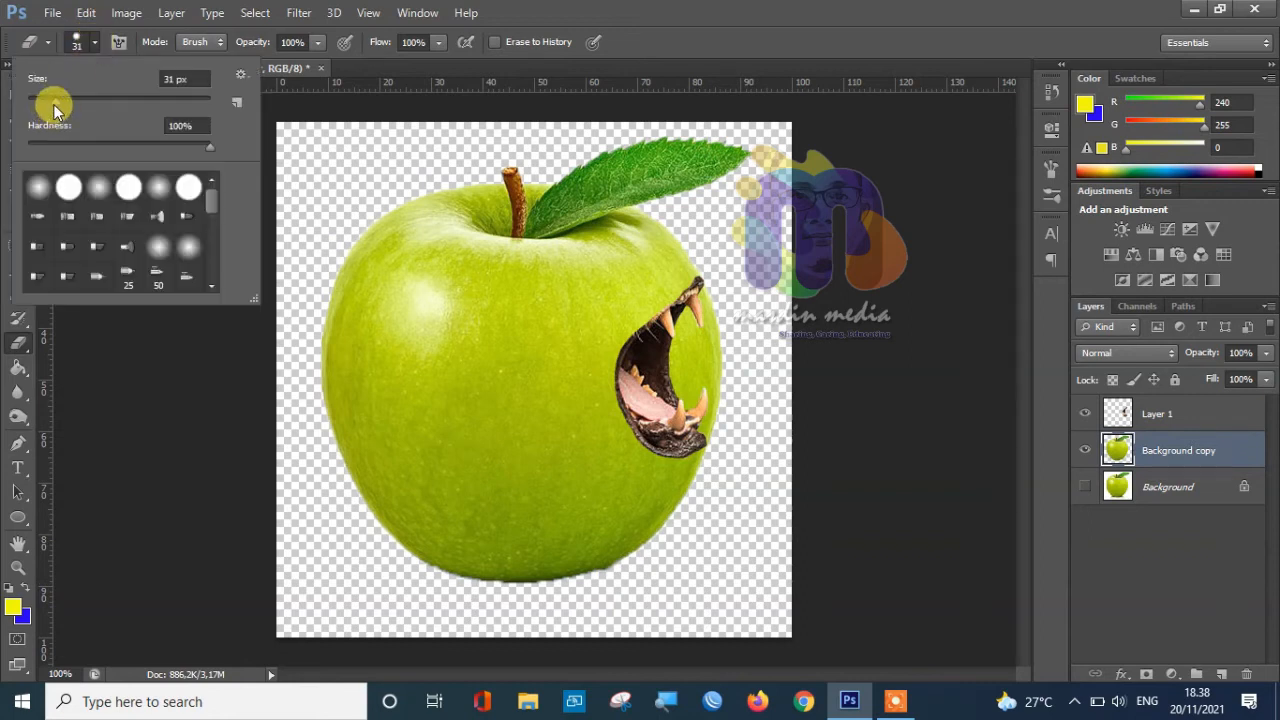
drag(53, 104, 53, 101)
click(114, 312)
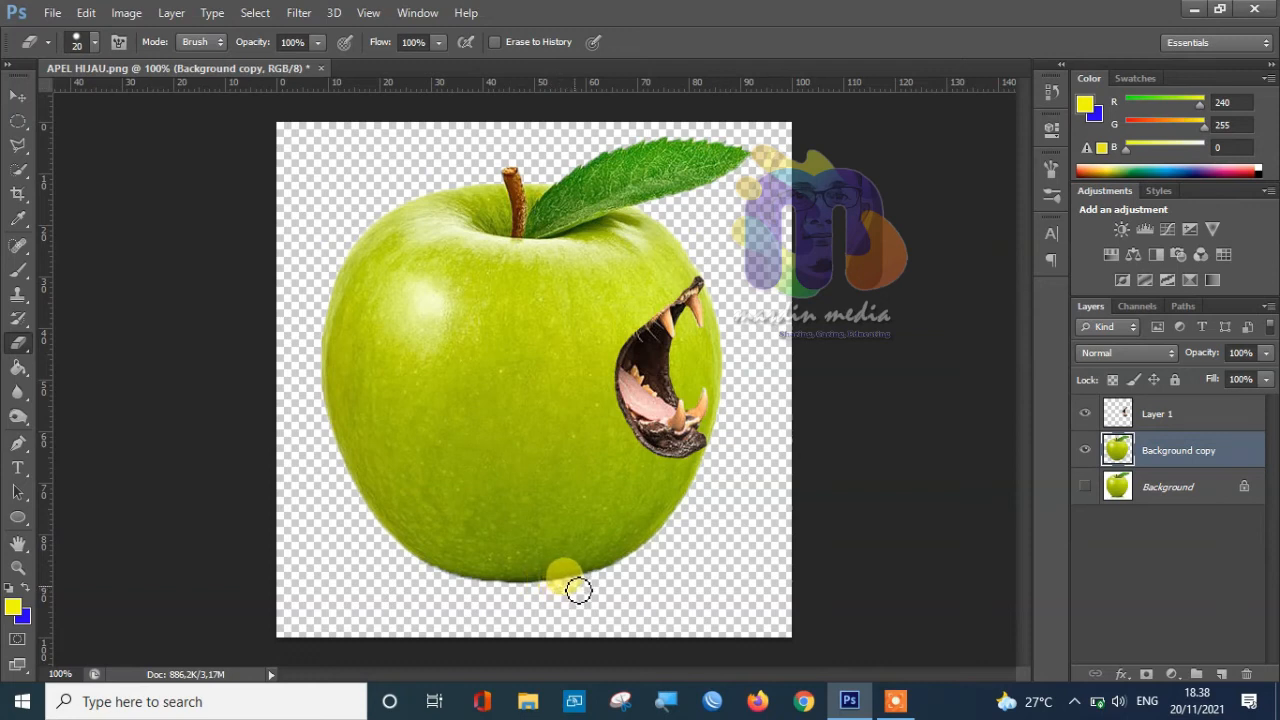
- Soften the apple's cut edge with the Blur Tool, using a 30 px brush at 50% strength
click(18, 392)
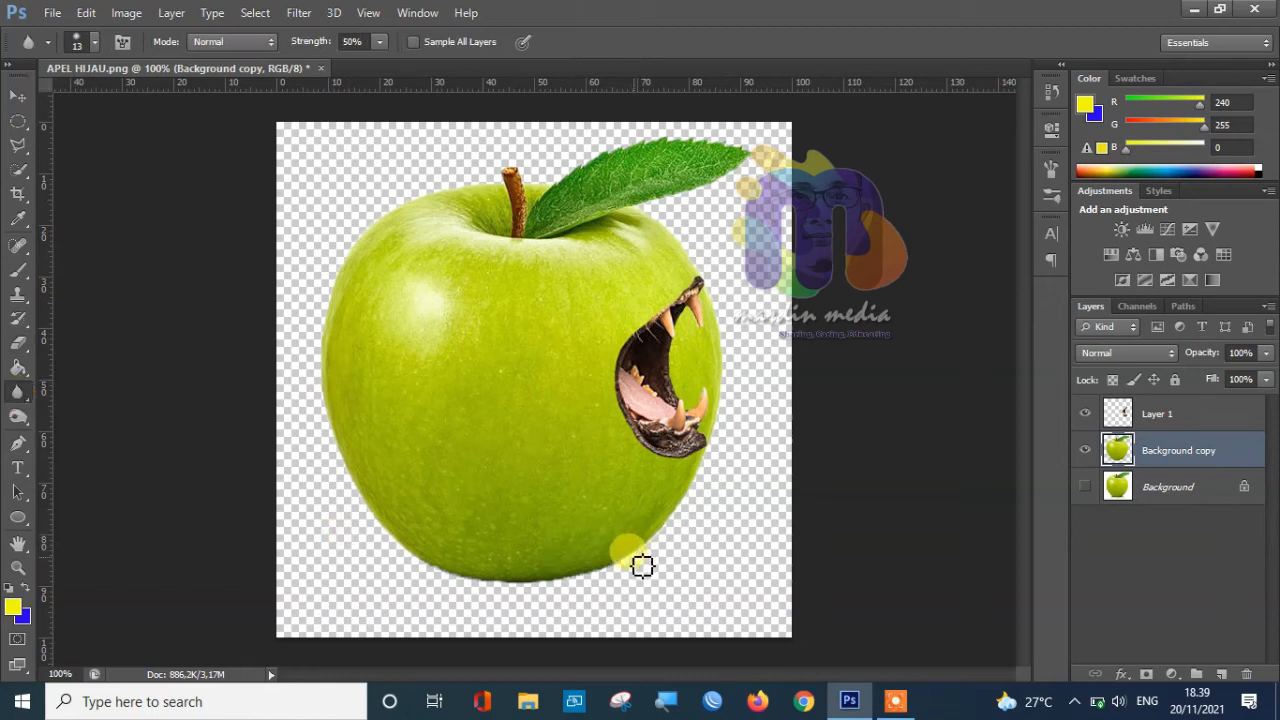
click(95, 44)
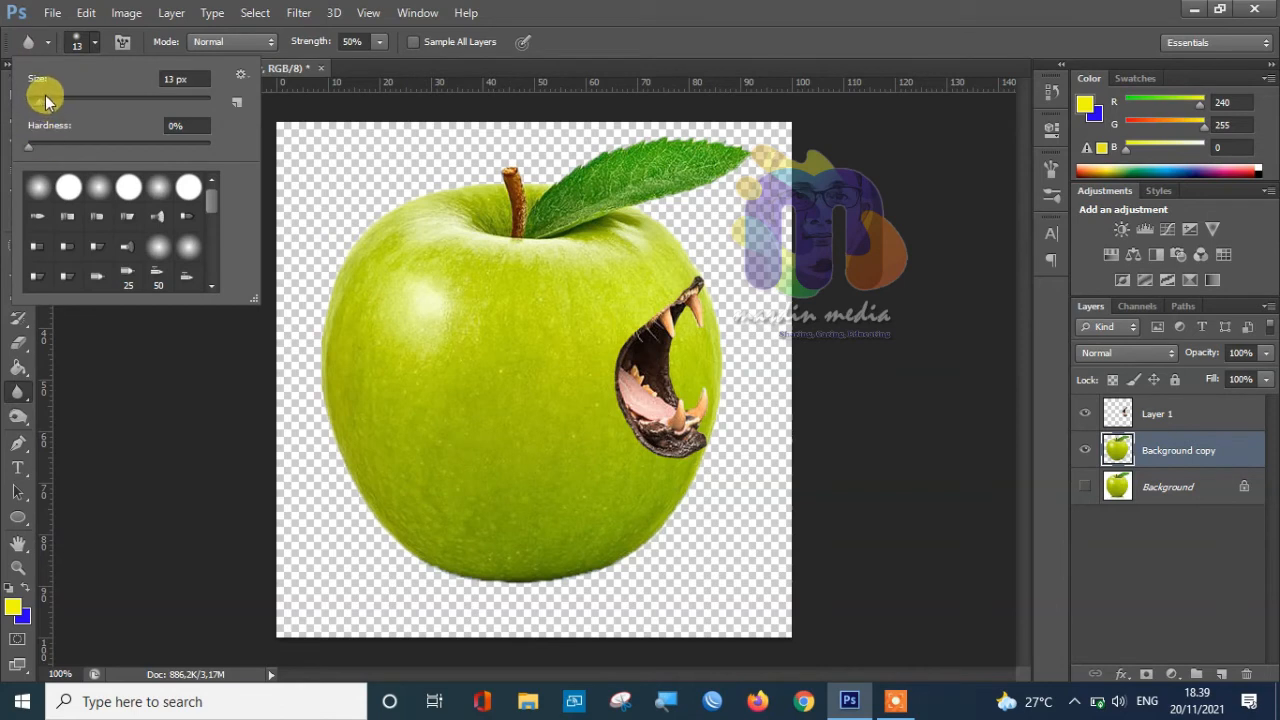
drag(37, 100, 54, 102)
click(203, 514)
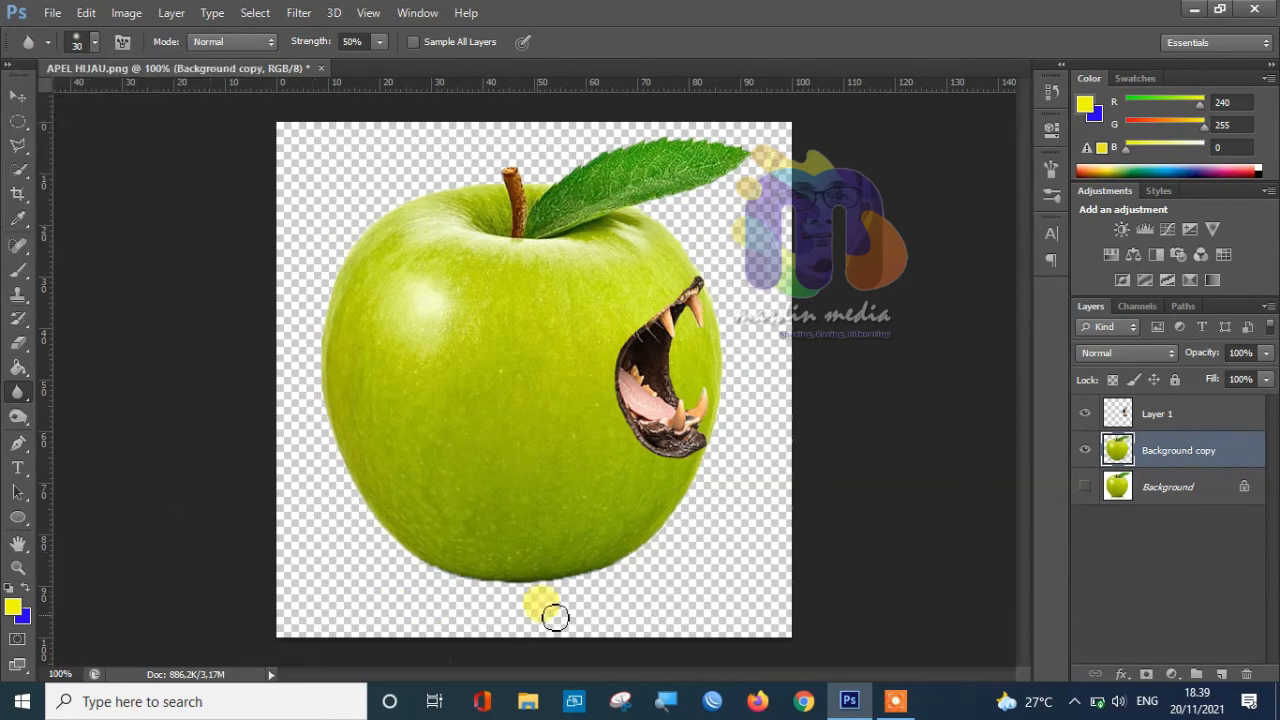
mouse_move(666, 530)
mouse_down()
mouse_move(537, 588)
mouse_move(484, 582)
mouse_move(602, 568)
mouse_move(533, 584)
mouse_move(408, 558)
mouse_move(444, 574)
mouse_move(394, 540)
mouse_move(344, 452)
mouse_move(327, 364)
mouse_move(338, 300)
mouse_move(393, 221)
mouse_move(461, 187)
mouse_move(522, 173)
mouse_move(639, 207)
mouse_move(704, 274)
mouse_move(727, 351)
mouse_move(727, 401)
mouse_move(683, 521)
mouse_move(715, 210)
mouse_move(685, 185)
mouse_move(453, 303)
mouse_move(758, 338)
mouse_move(706, 289)
mouse_move(674, 366)
mouse_move(722, 440)
mouse_move(717, 289)
mouse_move(676, 368)
mouse_move(682, 314)
mouse_move(729, 320)
mouse_move(718, 298)
mouse_move(682, 408)
mouse_up()
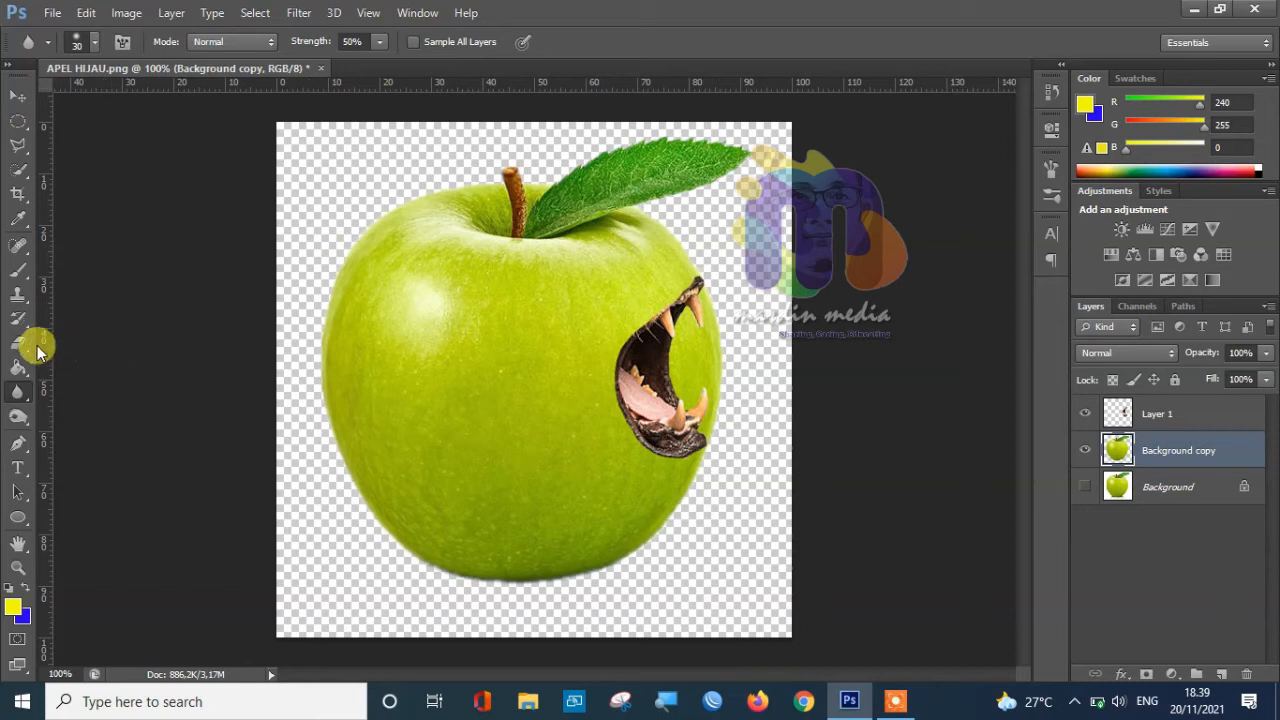
- Erase the apple skin showing behind the teeth and beyond the open mouth on Background copy, using the 20 px Eraser Tool
click(19, 344)
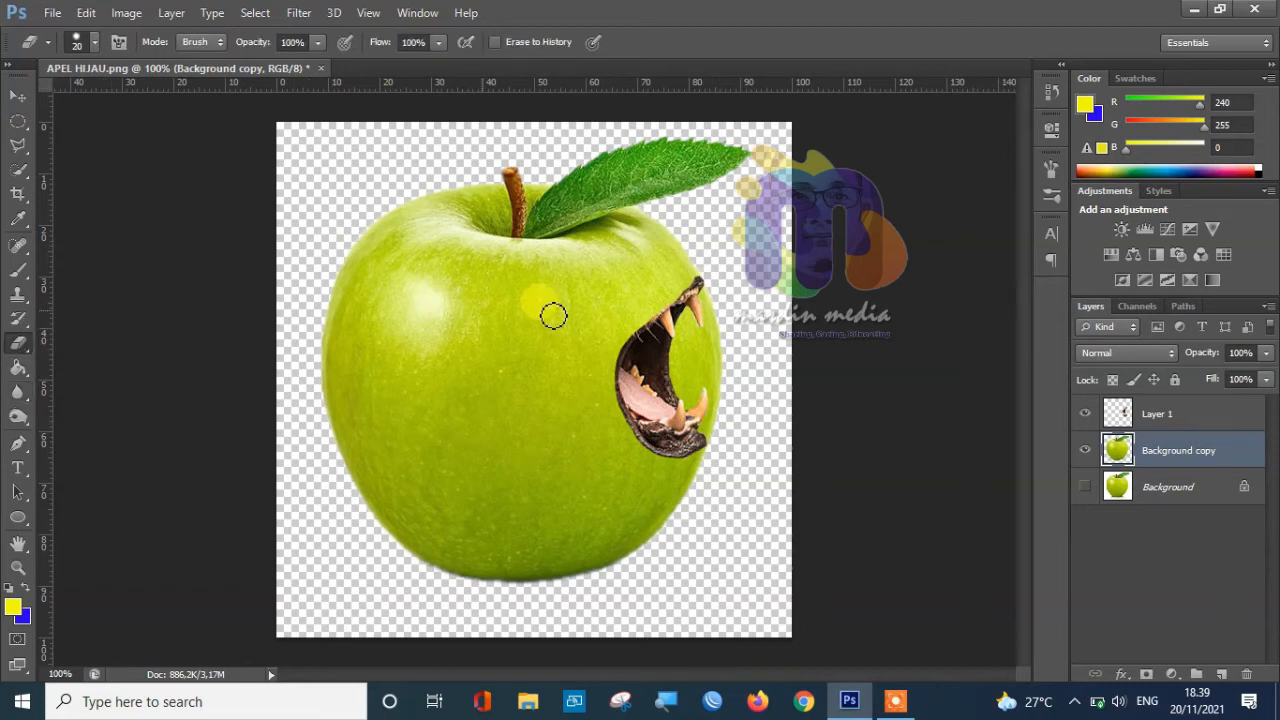
mouse_move(689, 330)
mouse_down()
mouse_move(716, 429)
mouse_move(683, 345)
mouse_move(708, 291)
mouse_up()
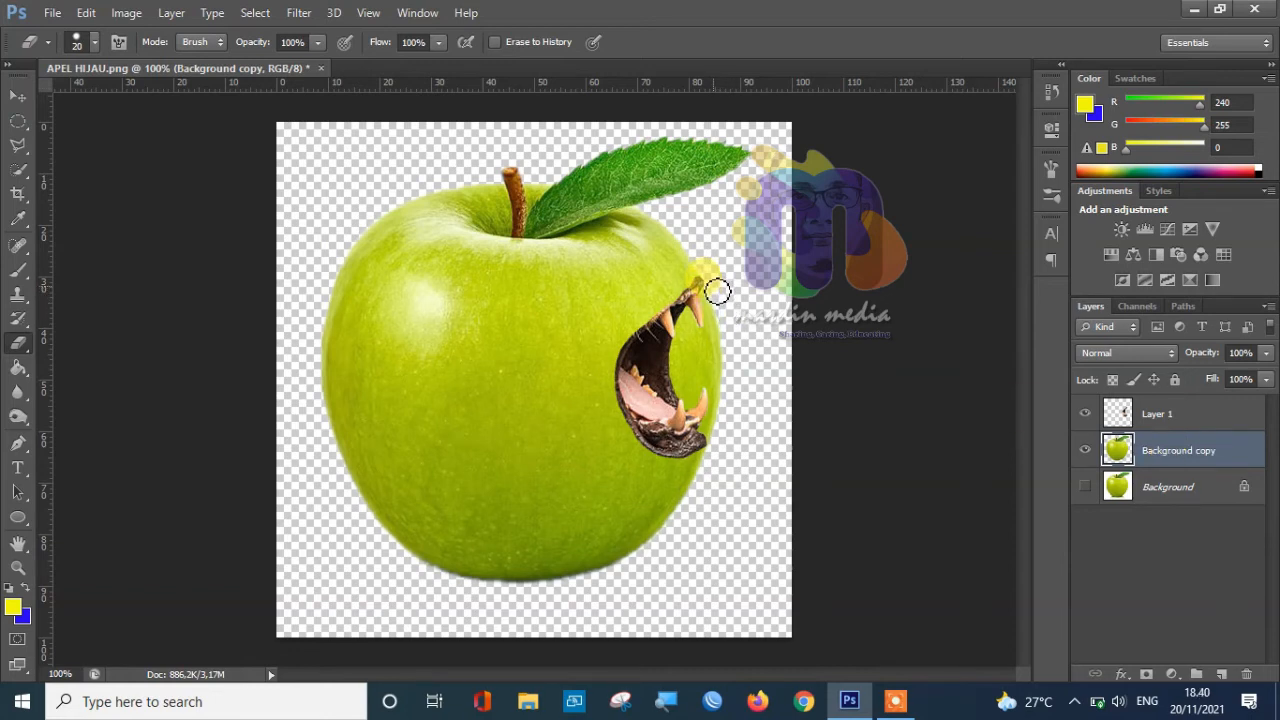
mouse_move(683, 335)
mouse_down()
mouse_move(679, 394)
mouse_move(713, 439)
mouse_move(714, 367)
mouse_move(705, 406)
mouse_move(696, 389)
mouse_move(710, 334)
mouse_move(693, 361)
mouse_move(710, 311)
mouse_move(722, 406)
mouse_move(724, 341)
mouse_up()
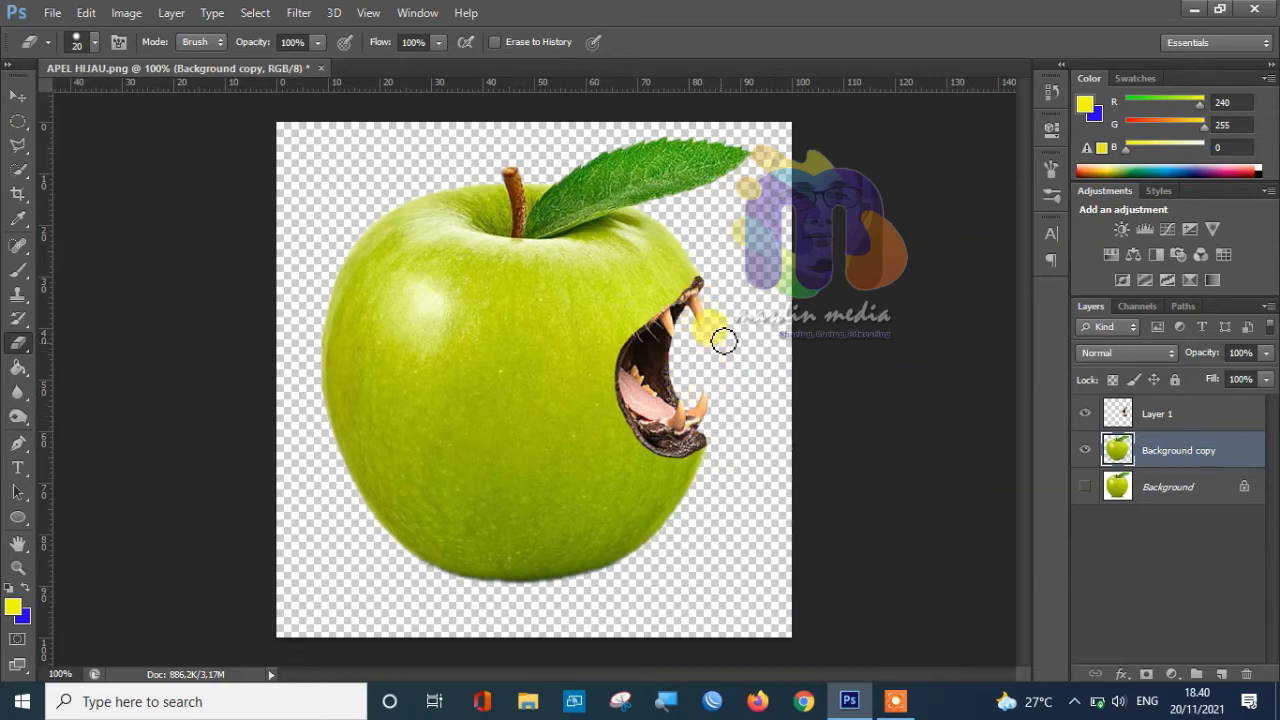
mouse_move(706, 387)
mouse_down()
mouse_move(721, 422)
mouse_move(692, 349)
mouse_move(711, 304)
mouse_move(678, 369)
mouse_move(714, 430)
mouse_move(744, 384)
mouse_move(726, 304)
mouse_move(688, 350)
mouse_move(703, 309)
mouse_move(684, 344)
mouse_move(680, 382)
mouse_move(702, 412)
mouse_up()
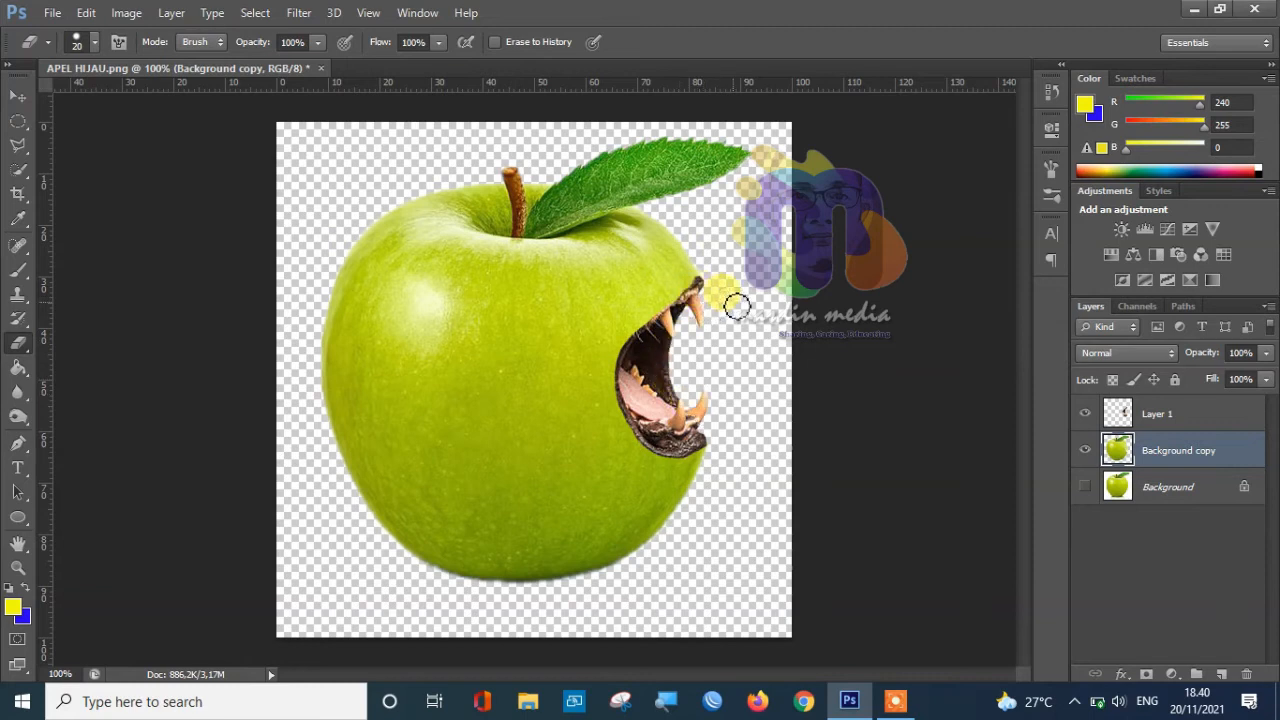
mouse_move(750, 296)
mouse_down()
mouse_move(673, 389)
mouse_move(699, 321)
mouse_move(678, 346)
mouse_move(674, 404)
mouse_move(708, 427)
mouse_move(703, 317)
mouse_up()
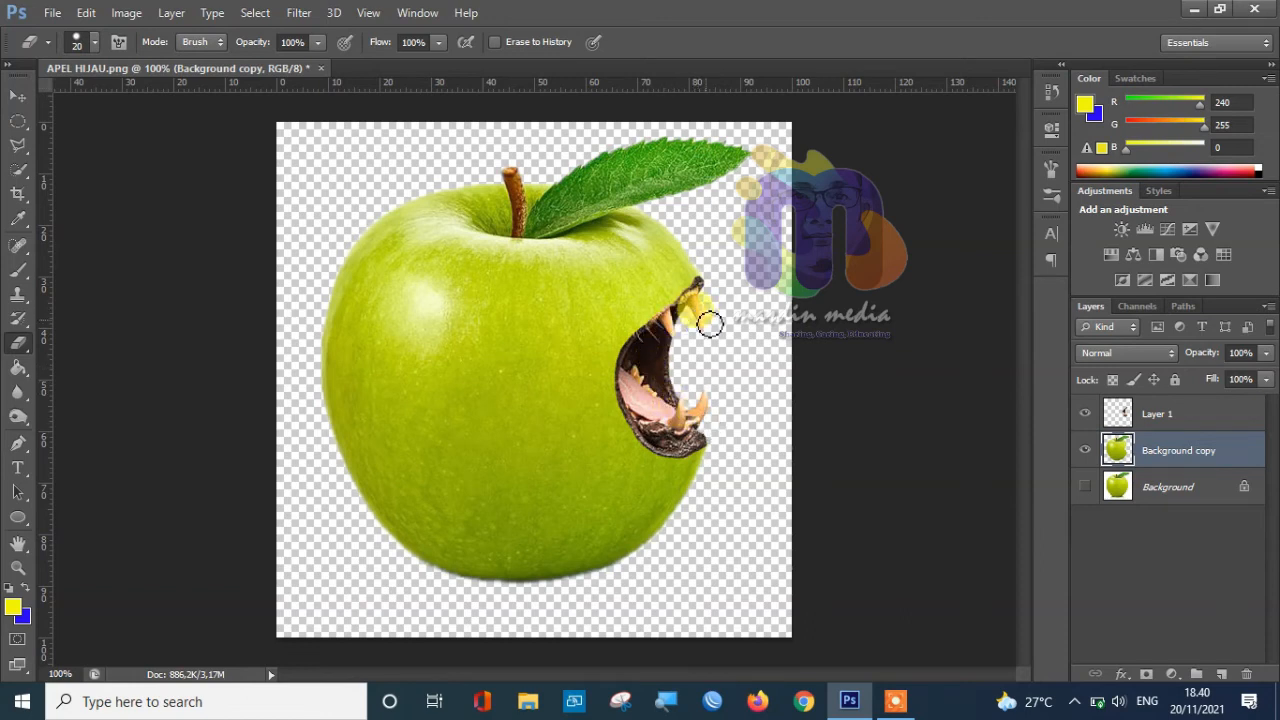
mouse_move(707, 307)
mouse_down()
mouse_move(693, 382)
mouse_move(706, 274)
mouse_move(724, 392)
mouse_move(721, 304)
mouse_move(733, 365)
mouse_move(731, 388)
mouse_move(728, 351)
mouse_move(704, 400)
mouse_move(687, 385)
mouse_move(684, 347)
mouse_move(671, 408)
mouse_move(695, 434)
mouse_move(687, 372)
mouse_up()
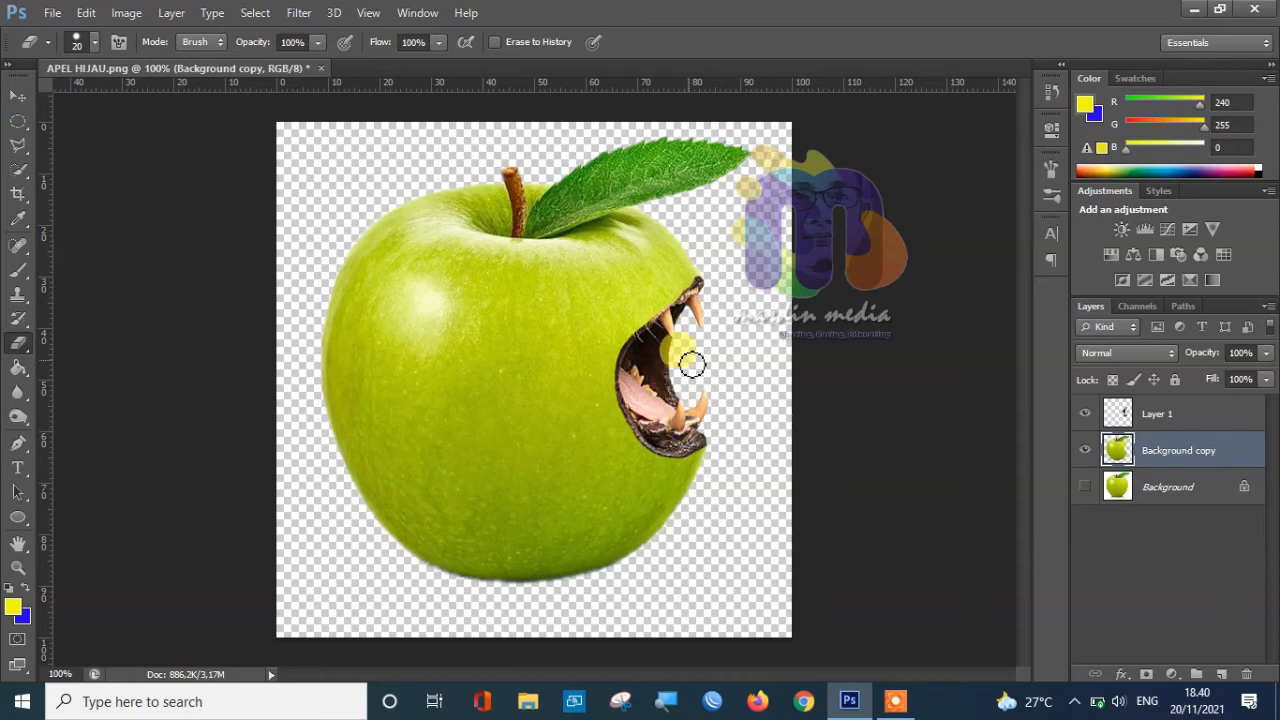
mouse_move(692, 364)
mouse_down()
mouse_move(713, 279)
mouse_move(703, 207)
mouse_move(714, 250)
mouse_move(663, 236)
mouse_up()
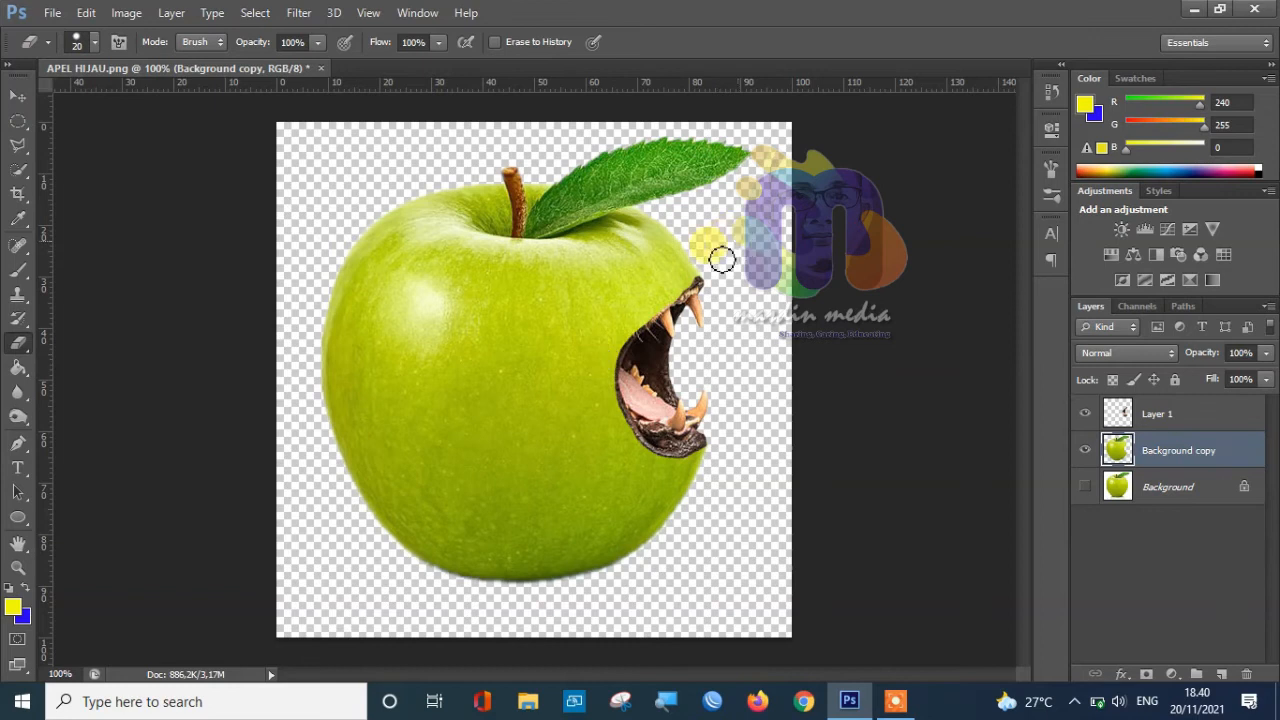
- Darken the apple skin around the mouth on Background copy with the Burn Tool, using a 33 px brush on Midtones at 50% exposure
click(21, 425)
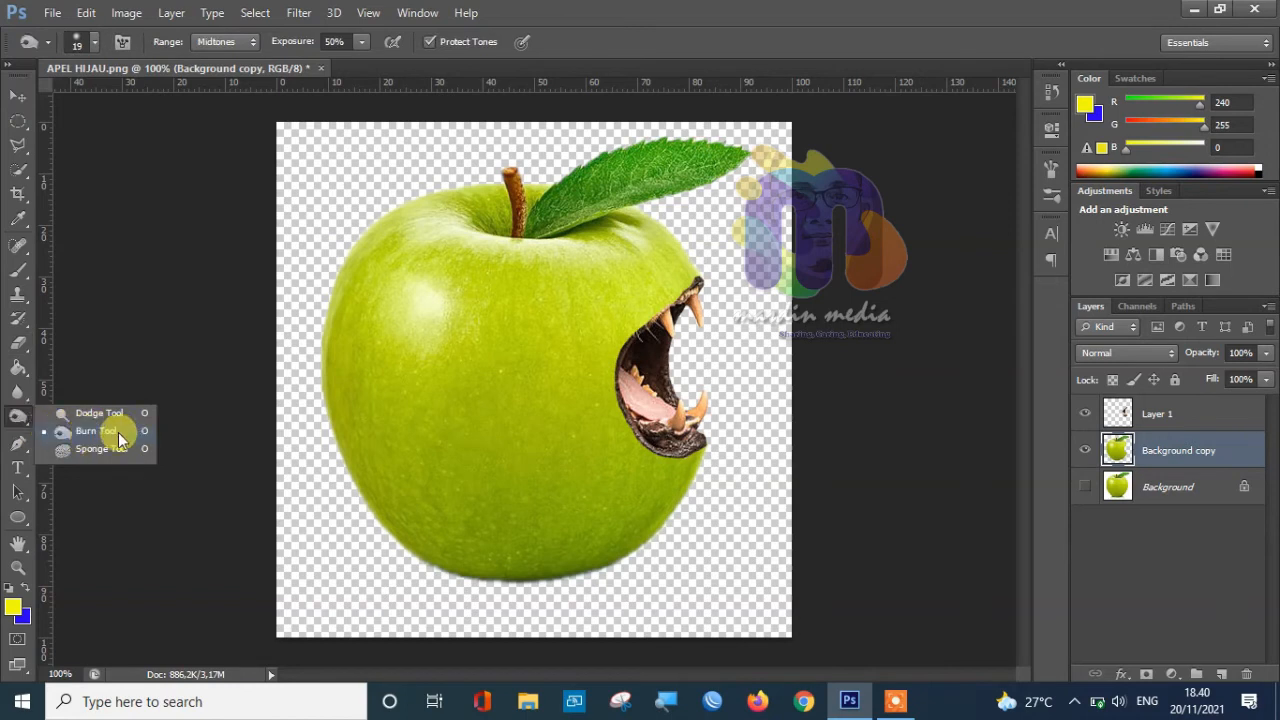
click(98, 438)
click(95, 41)
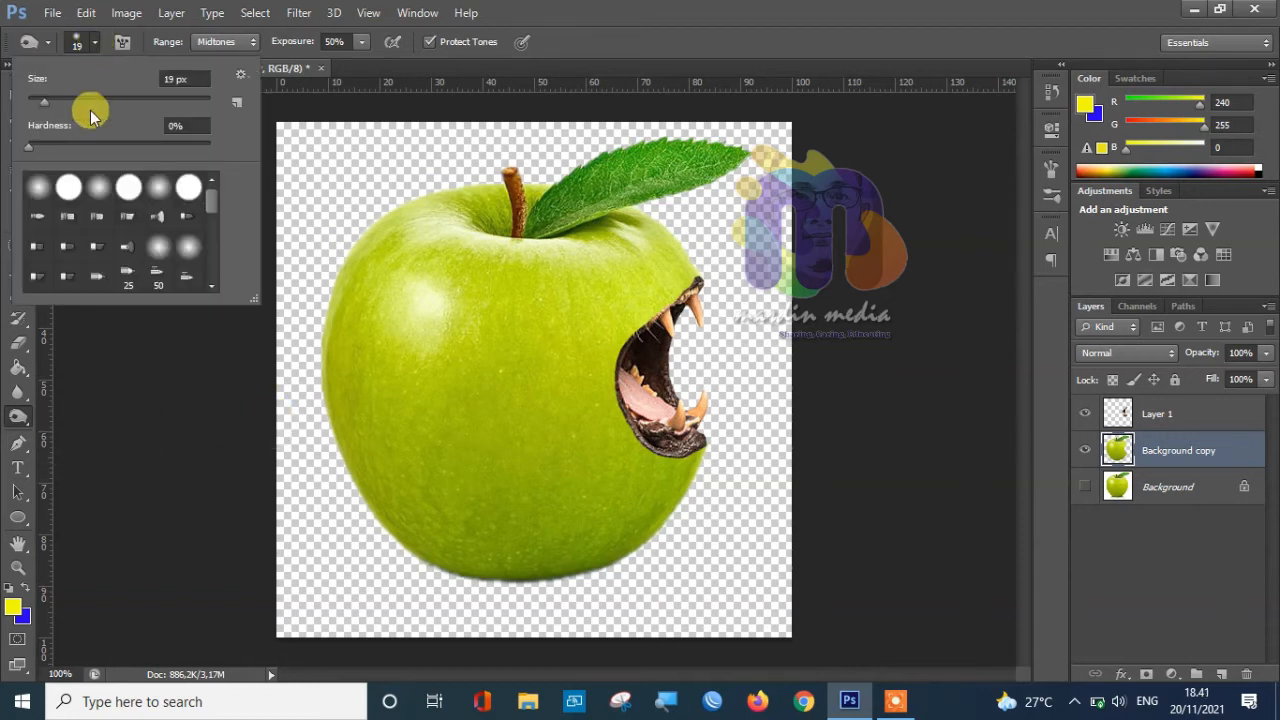
drag(44, 101, 57, 101)
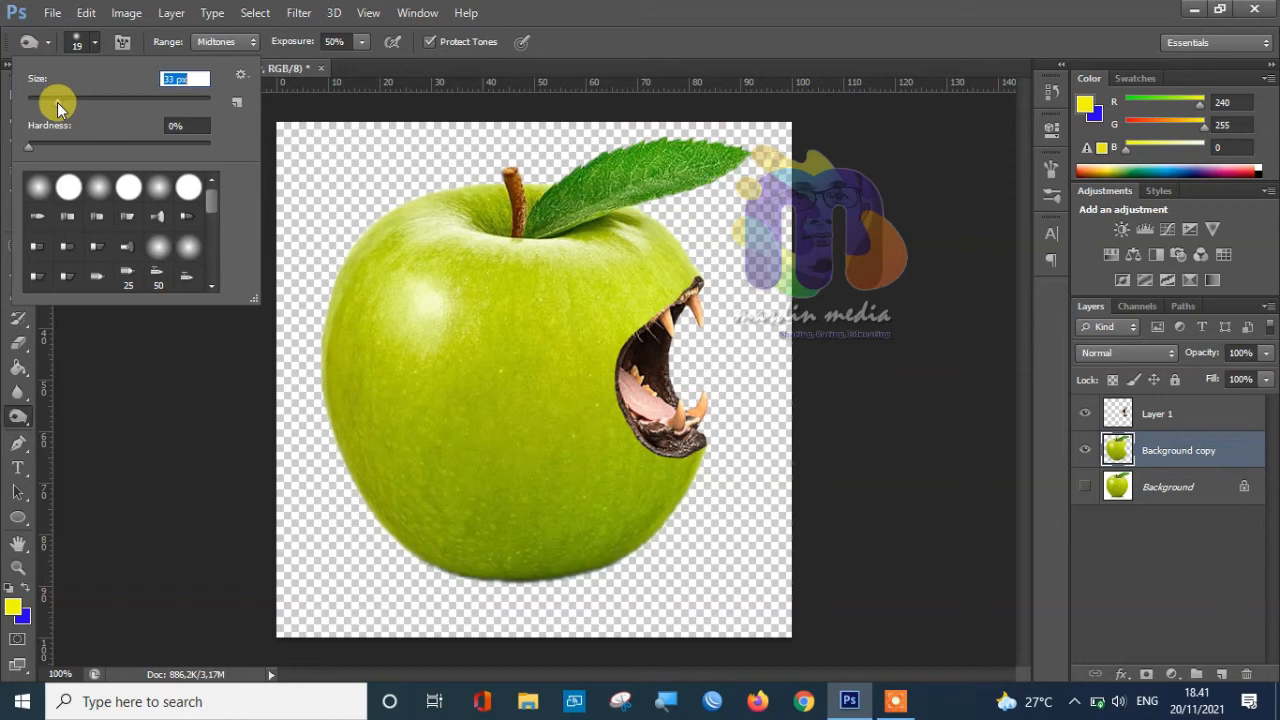
click(180, 390)
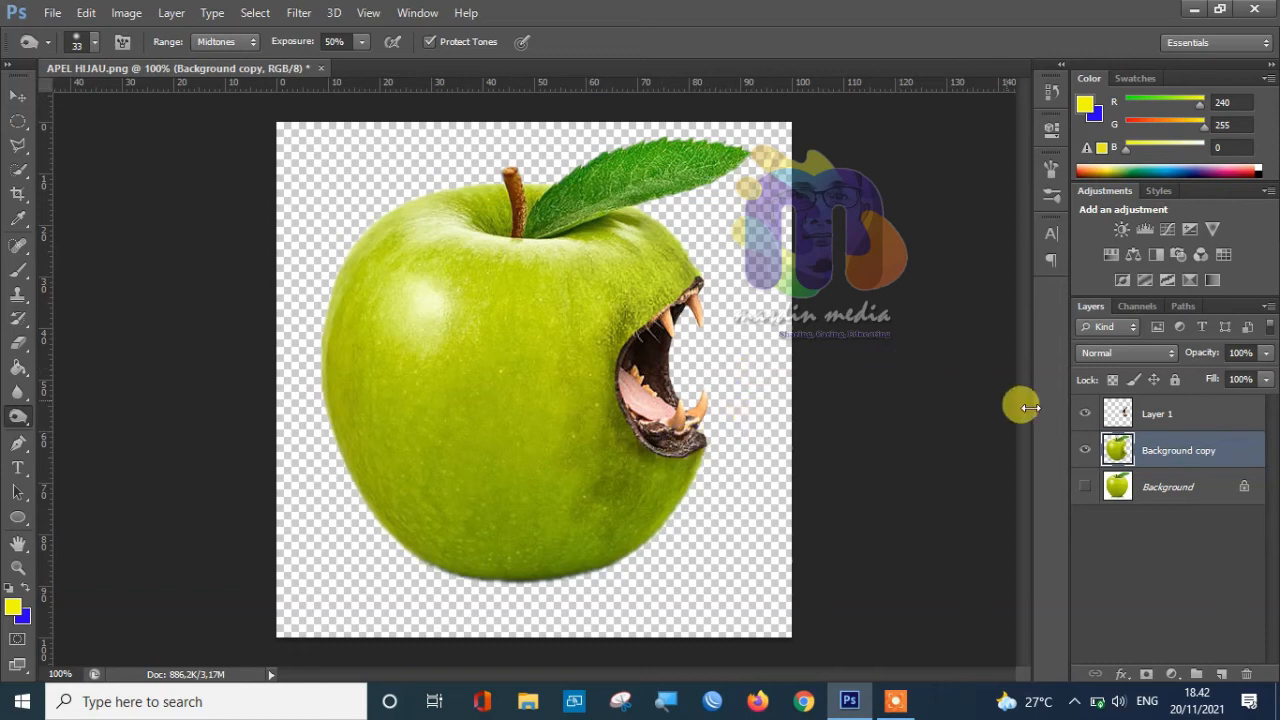
- Soften the mouth's outline and teeth on Layer 1 with the Blur Tool, using a 30 px brush at 50% strength
click(1165, 418)
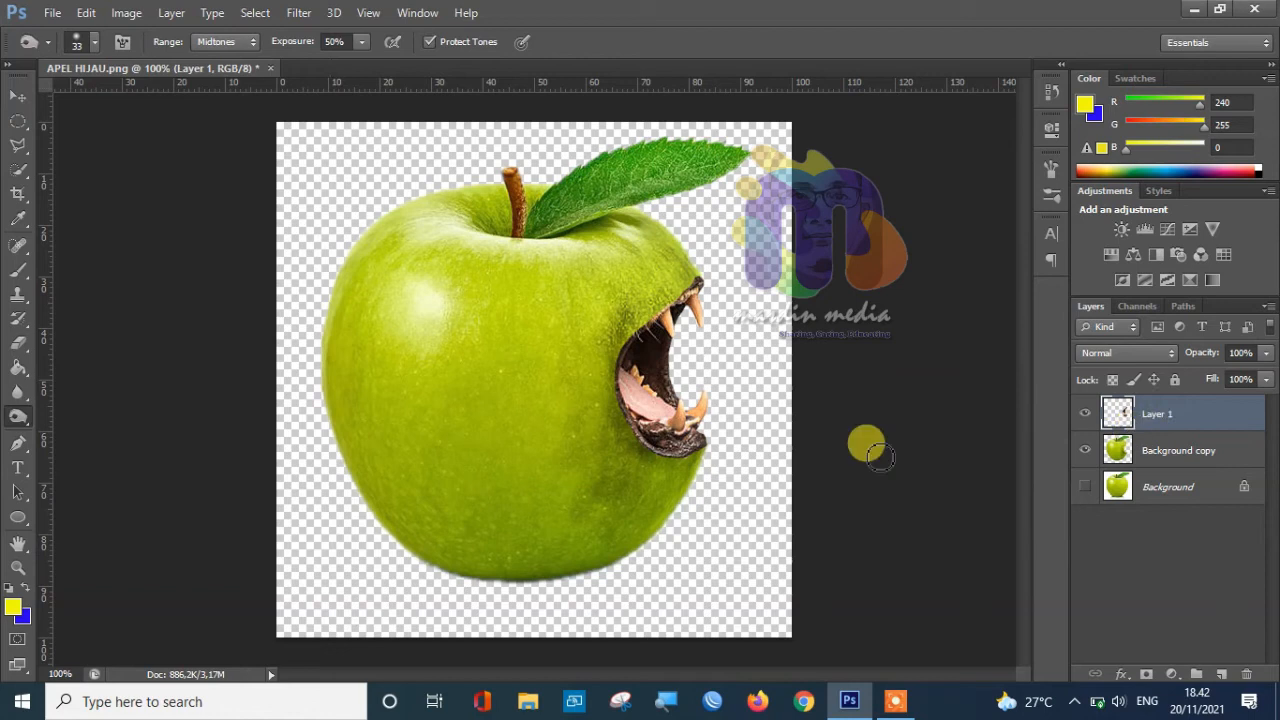
drag(18, 395, 95, 390)
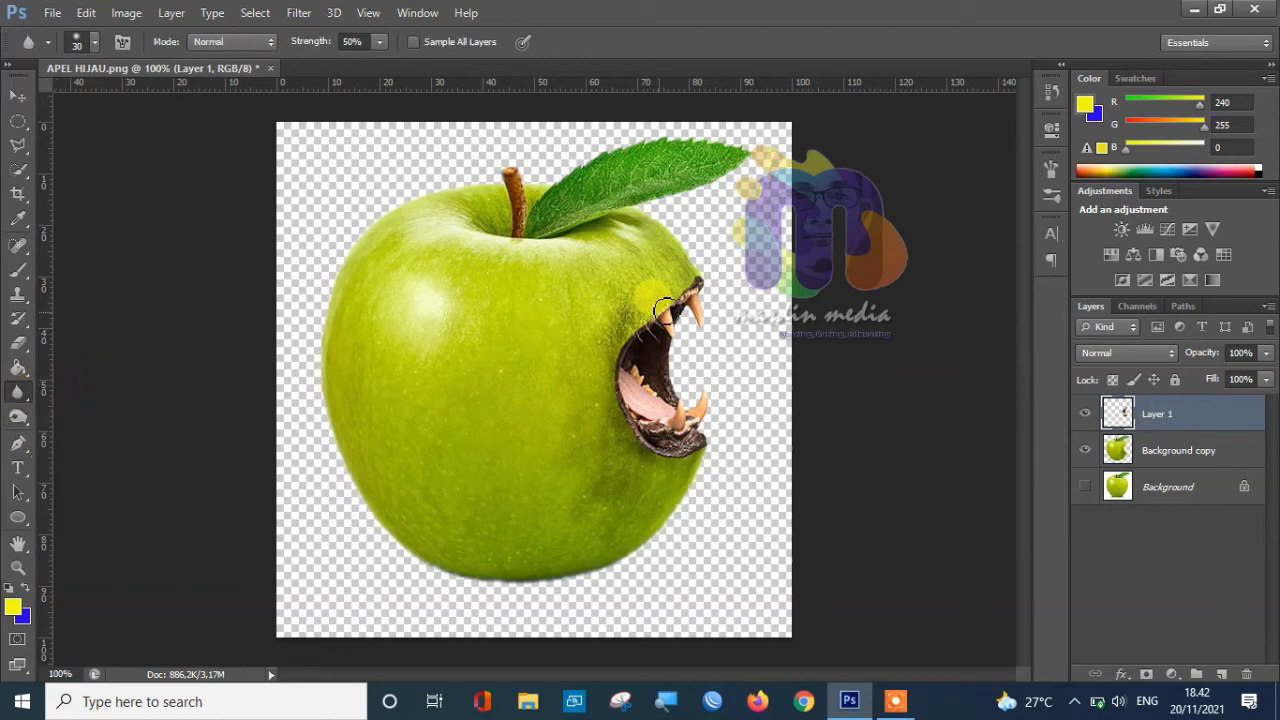
mouse_move(700, 286)
mouse_down()
mouse_move(615, 352)
mouse_move(620, 412)
mouse_move(646, 451)
mouse_move(702, 451)
mouse_move(713, 401)
mouse_move(668, 385)
mouse_move(666, 345)
mouse_move(692, 300)
mouse_move(710, 320)
mouse_up()
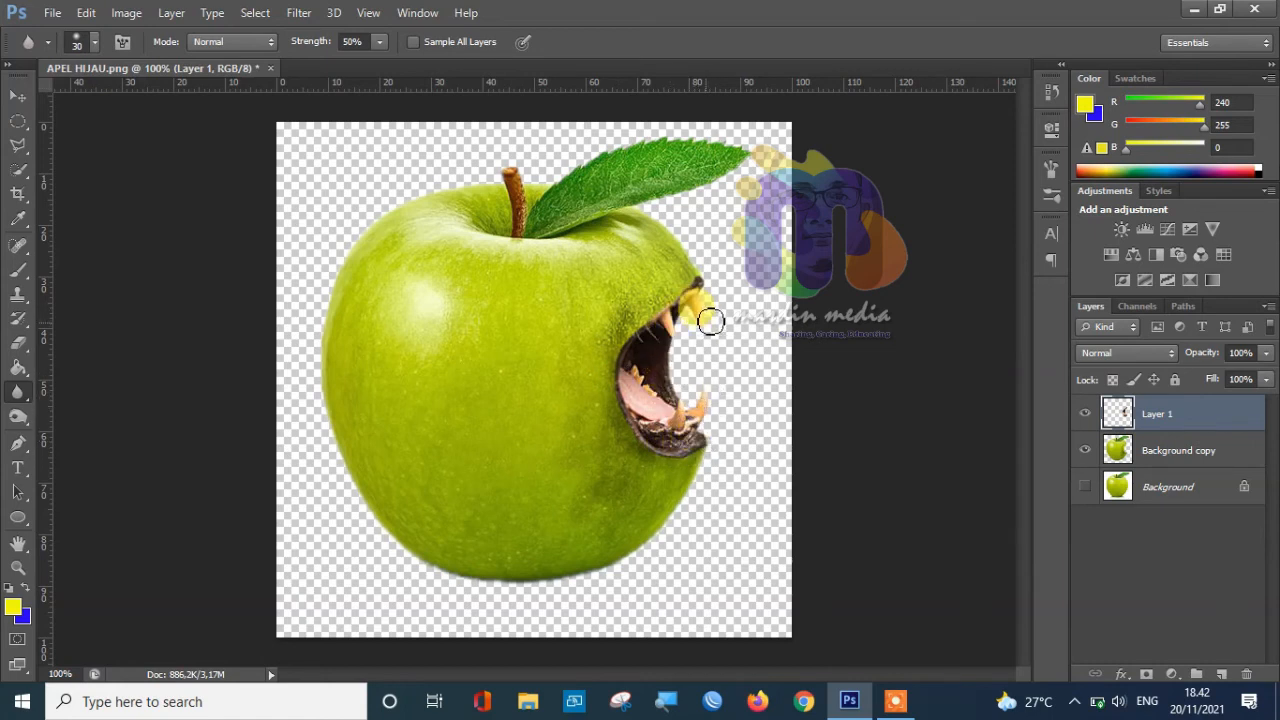
click(792, 425)
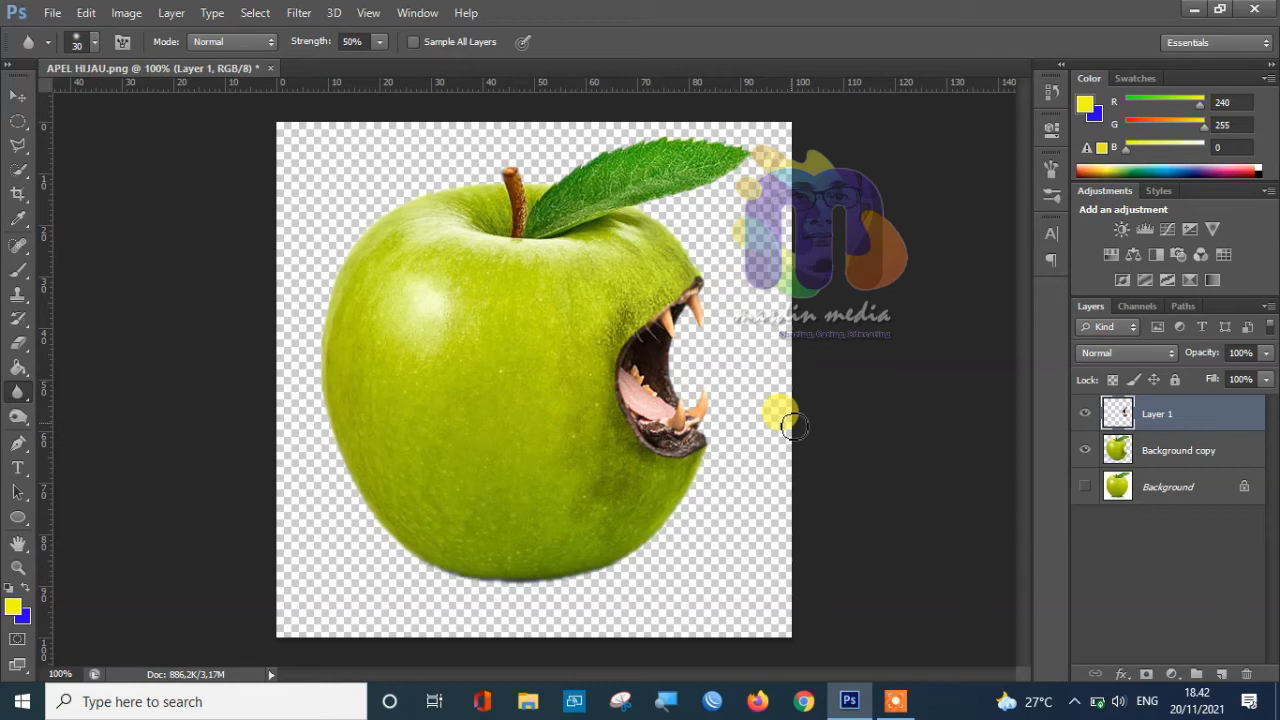
- Darken the mouth on Layer 1 and the apple's outer edges on Background copy with the 33 px Burn Tool
click(20, 417)
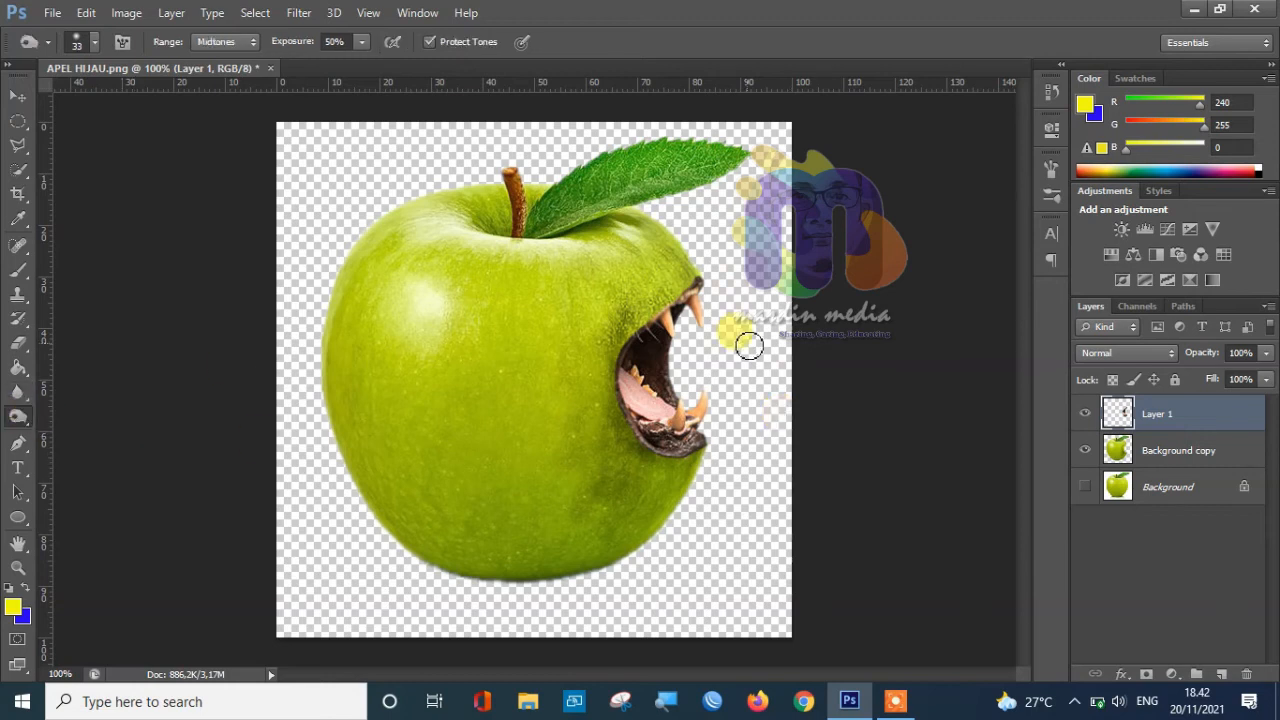
mouse_move(694, 430)
mouse_down()
mouse_move(640, 367)
mouse_move(646, 414)
mouse_move(673, 441)
mouse_move(705, 411)
mouse_move(686, 426)
mouse_move(633, 369)
mouse_move(651, 450)
mouse_move(670, 442)
mouse_move(650, 343)
mouse_move(644, 358)
mouse_move(689, 304)
mouse_move(658, 325)
mouse_move(705, 325)
mouse_up()
mouse_move(790, 380)
mouse_down()
mouse_move(673, 416)
mouse_move(640, 386)
mouse_move(626, 405)
mouse_move(690, 447)
mouse_up()
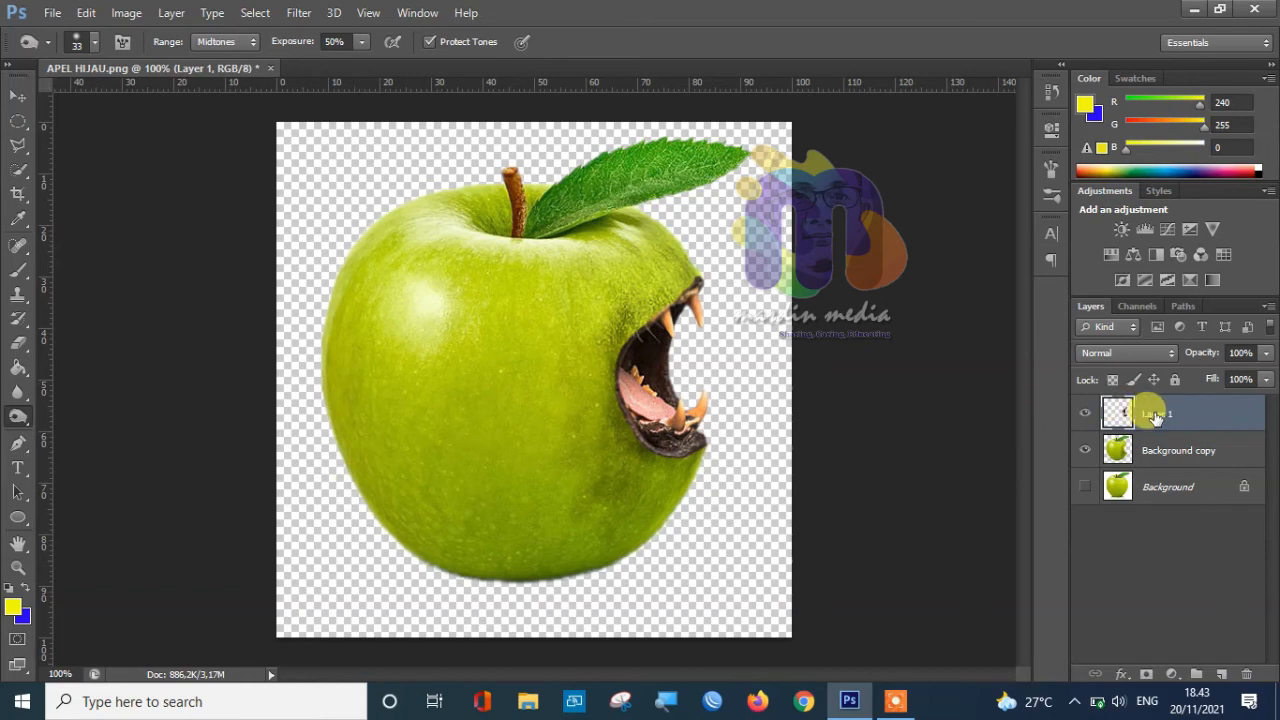
click(1157, 450)
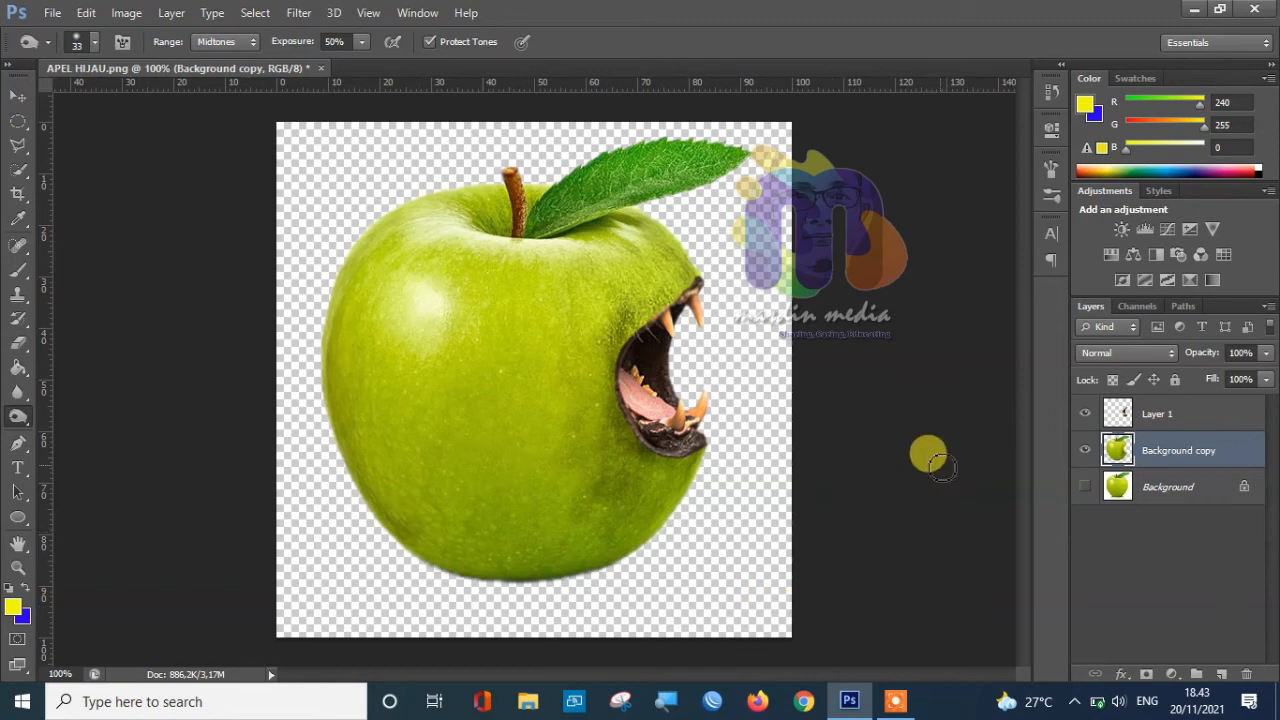
mouse_move(379, 548)
mouse_down()
mouse_move(497, 582)
mouse_move(591, 579)
mouse_move(661, 562)
mouse_move(746, 505)
mouse_move(722, 508)
mouse_move(716, 495)
mouse_move(619, 568)
mouse_move(718, 446)
mouse_move(804, 391)
mouse_move(671, 309)
mouse_move(898, 182)
mouse_move(596, 271)
mouse_move(740, 260)
mouse_move(727, 268)
mouse_move(610, 231)
mouse_move(758, 242)
mouse_move(672, 287)
mouse_move(591, 371)
mouse_move(605, 353)
mouse_move(788, 293)
mouse_move(663, 470)
mouse_move(603, 396)
mouse_move(610, 352)
mouse_move(626, 339)
mouse_move(595, 381)
mouse_move(575, 502)
mouse_move(619, 348)
mouse_move(578, 444)
mouse_move(599, 455)
mouse_move(598, 353)
mouse_move(600, 396)
mouse_move(590, 365)
mouse_move(590, 450)
mouse_move(636, 322)
mouse_move(608, 280)
mouse_move(605, 322)
mouse_move(686, 271)
mouse_move(629, 269)
mouse_move(663, 278)
mouse_move(646, 254)
mouse_move(609, 266)
mouse_move(600, 306)
mouse_move(606, 271)
mouse_move(686, 243)
mouse_move(607, 301)
mouse_move(687, 282)
mouse_move(640, 325)
mouse_move(792, 208)
mouse_move(851, 344)
mouse_move(876, 340)
mouse_move(713, 267)
mouse_move(946, 303)
mouse_move(872, 253)
mouse_move(491, 471)
mouse_move(845, 368)
mouse_move(423, 263)
mouse_move(628, 362)
mouse_move(340, 318)
mouse_move(352, 152)
mouse_move(286, 249)
mouse_move(241, 514)
mouse_move(426, 563)
mouse_move(630, 560)
mouse_move(729, 512)
mouse_move(341, 582)
mouse_move(386, 551)
mouse_up()
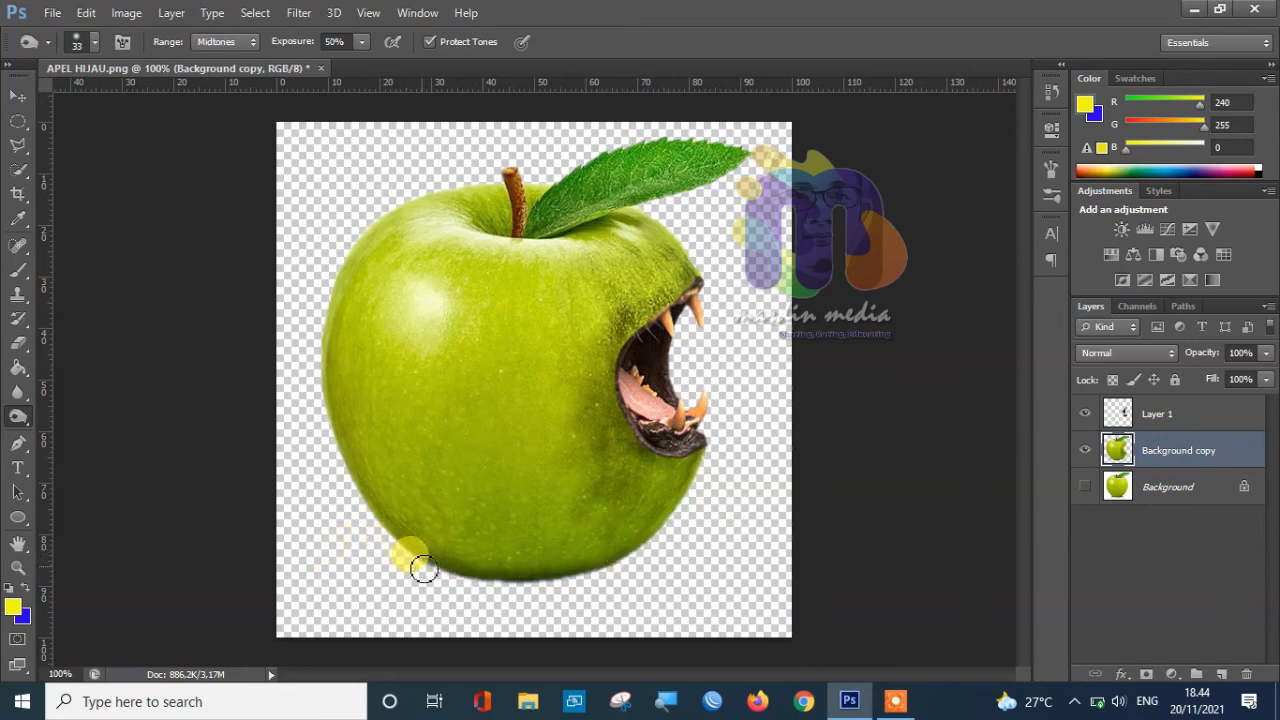
- Save the document as a PSD in OST DESAIN GRAFIS, named LATIHAN9, the author's first name and 3QATAR joined by hyphens, with Maximize Compatibility
click(52, 14)
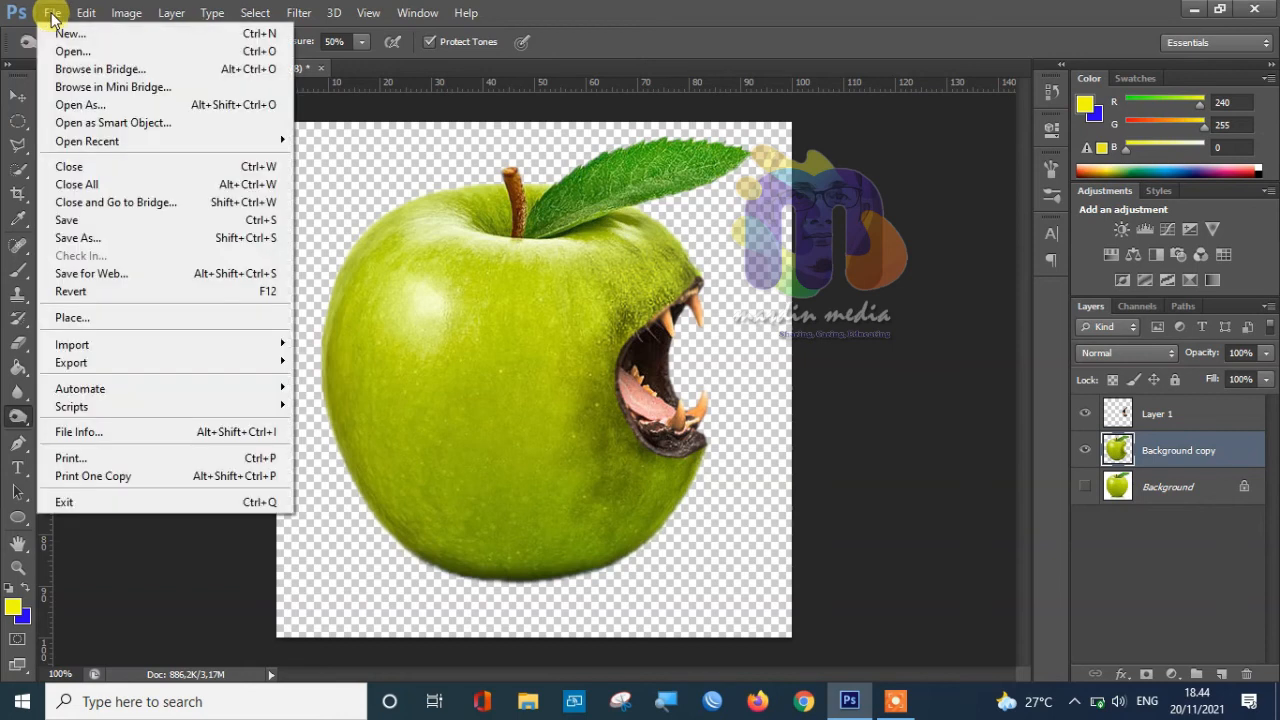
click(113, 239)
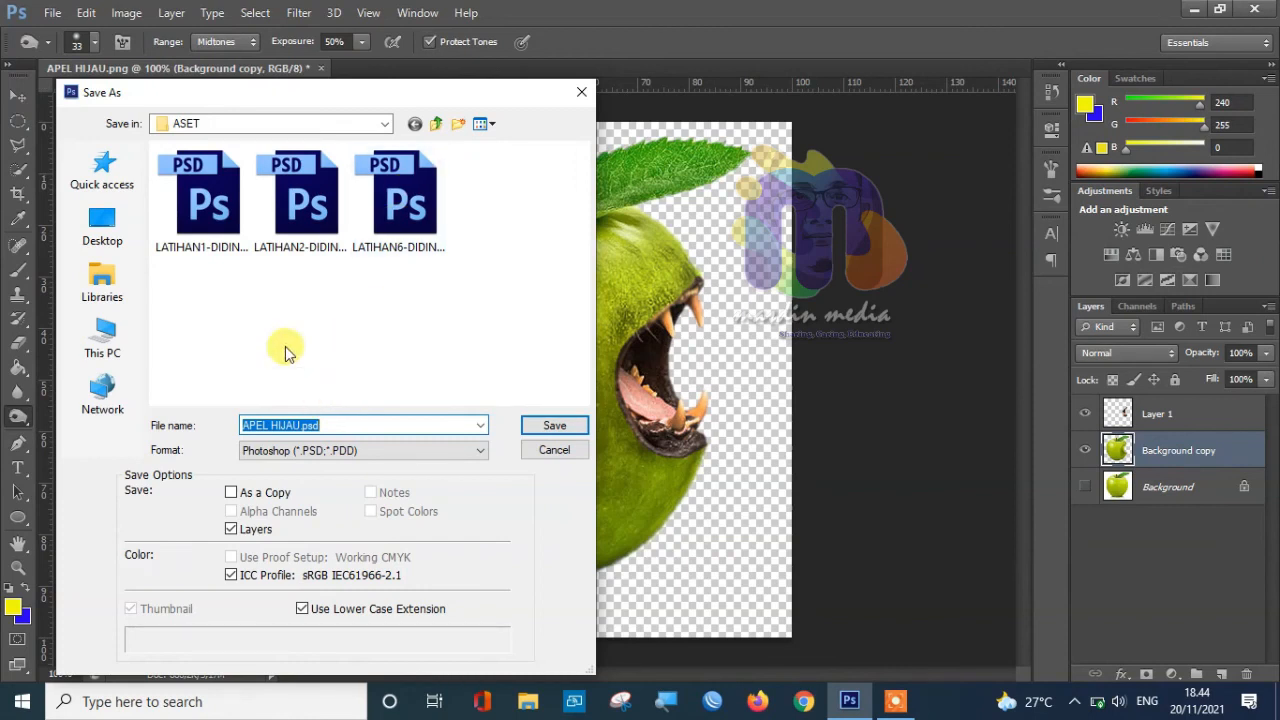
click(388, 127)
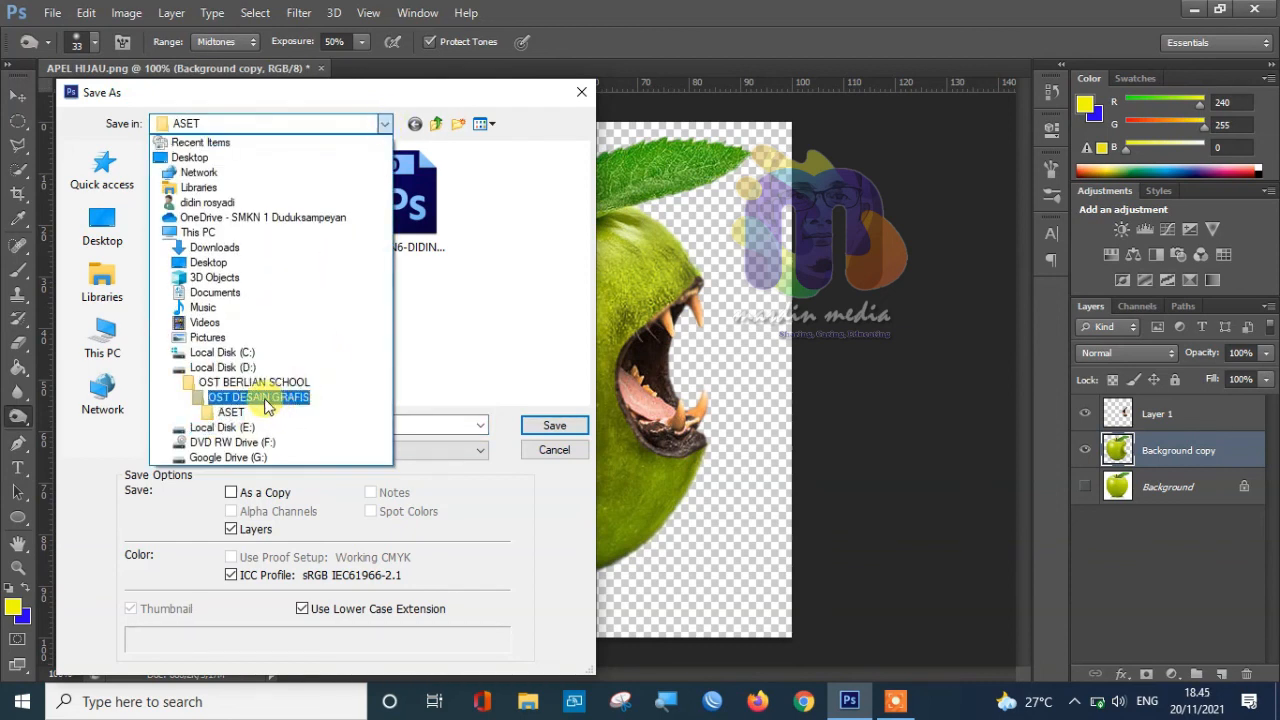
click(266, 400)
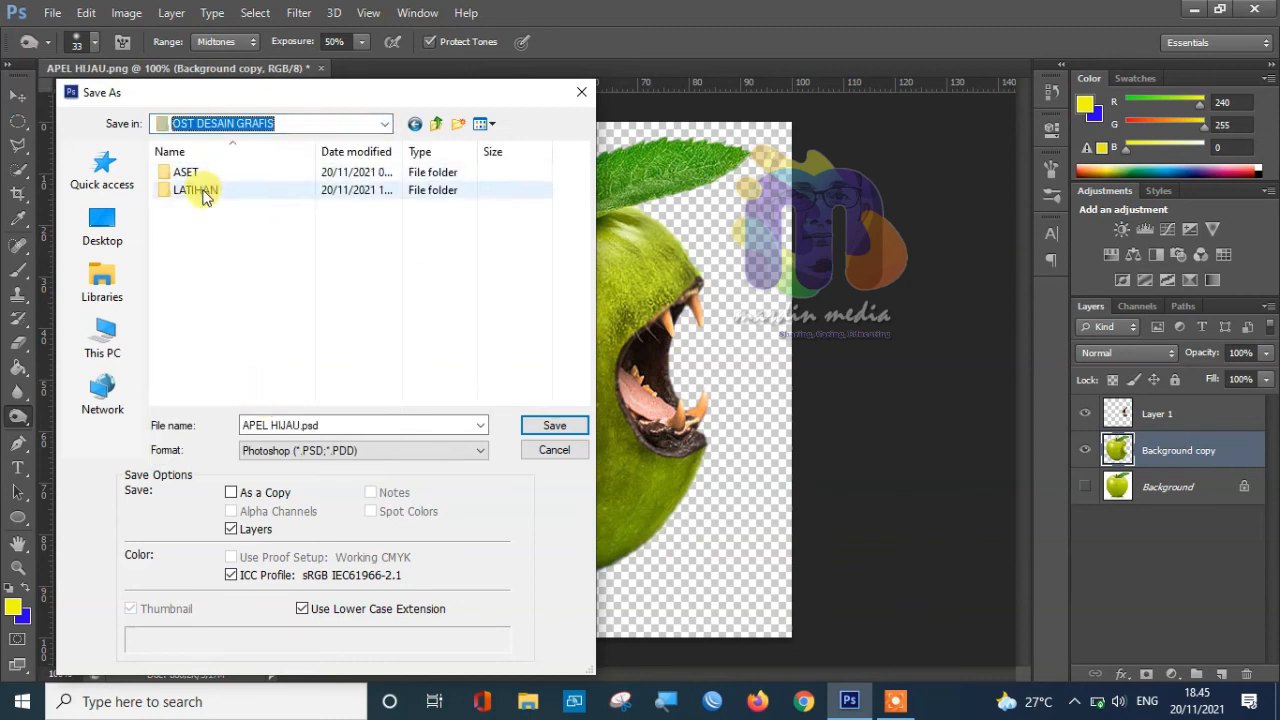
click(350, 427)
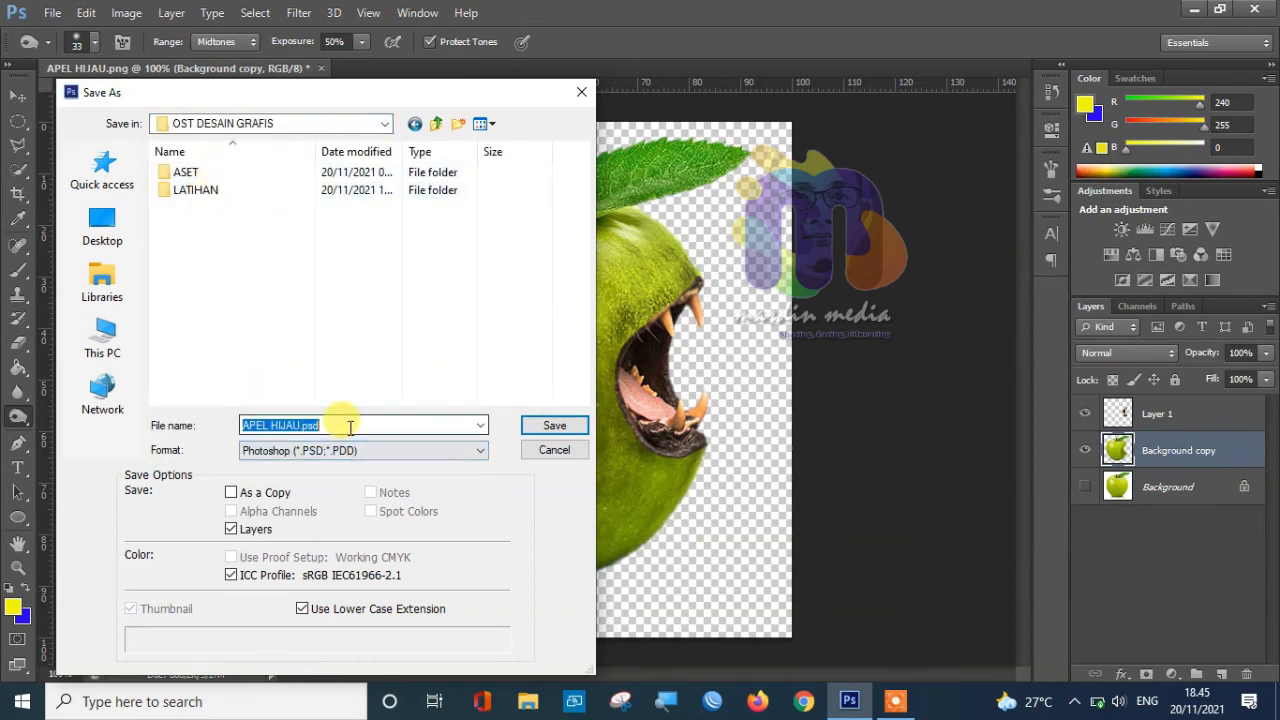
text(LATIH)
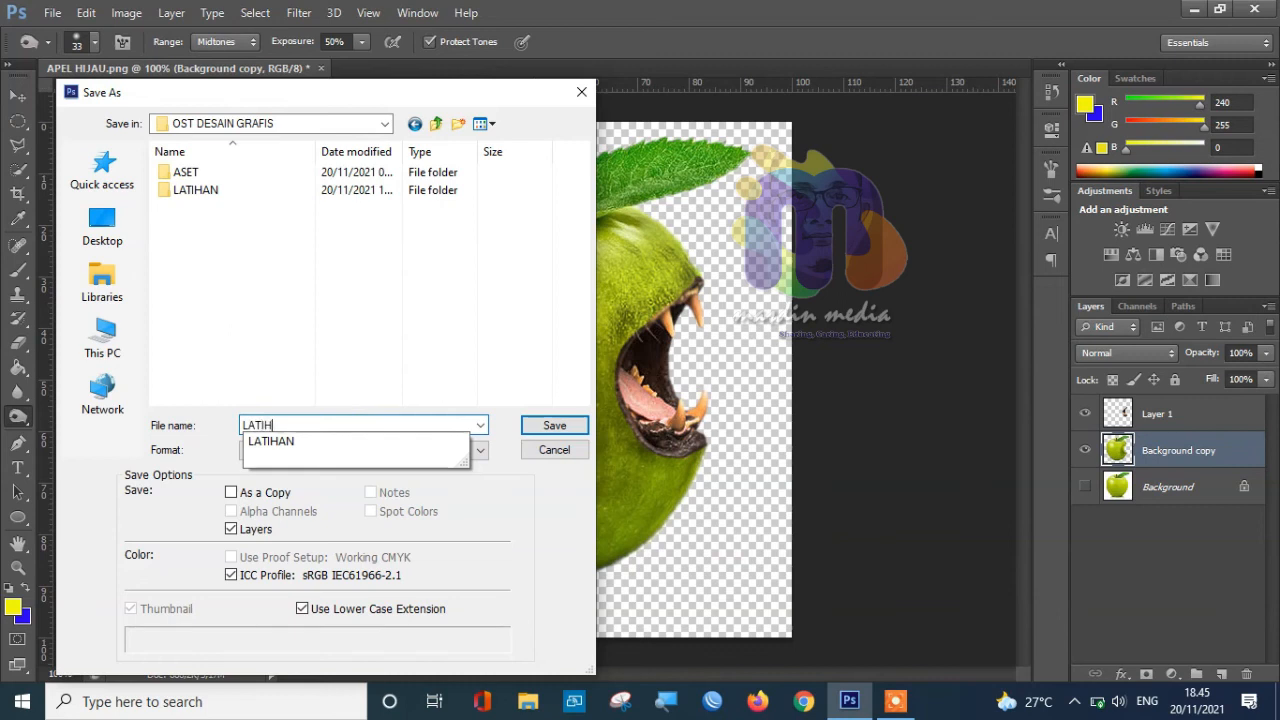
text(AN9-DIDIN-3QATAR)
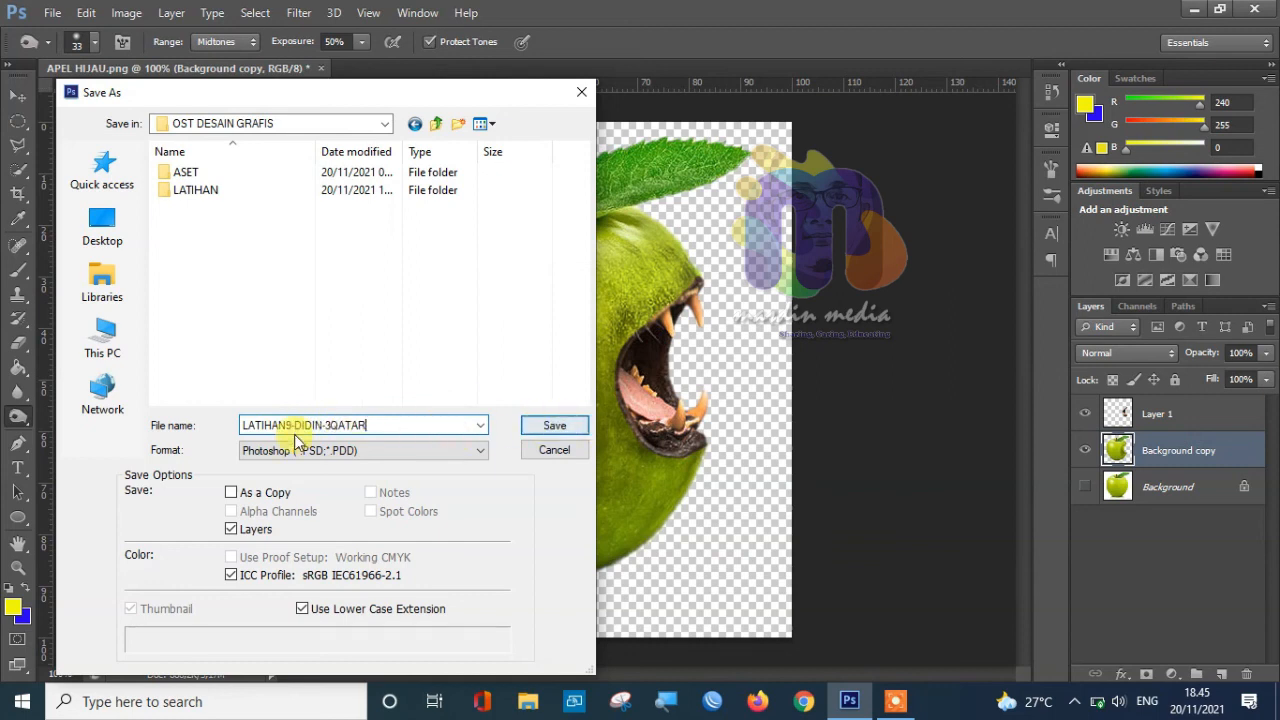
click(556, 424)
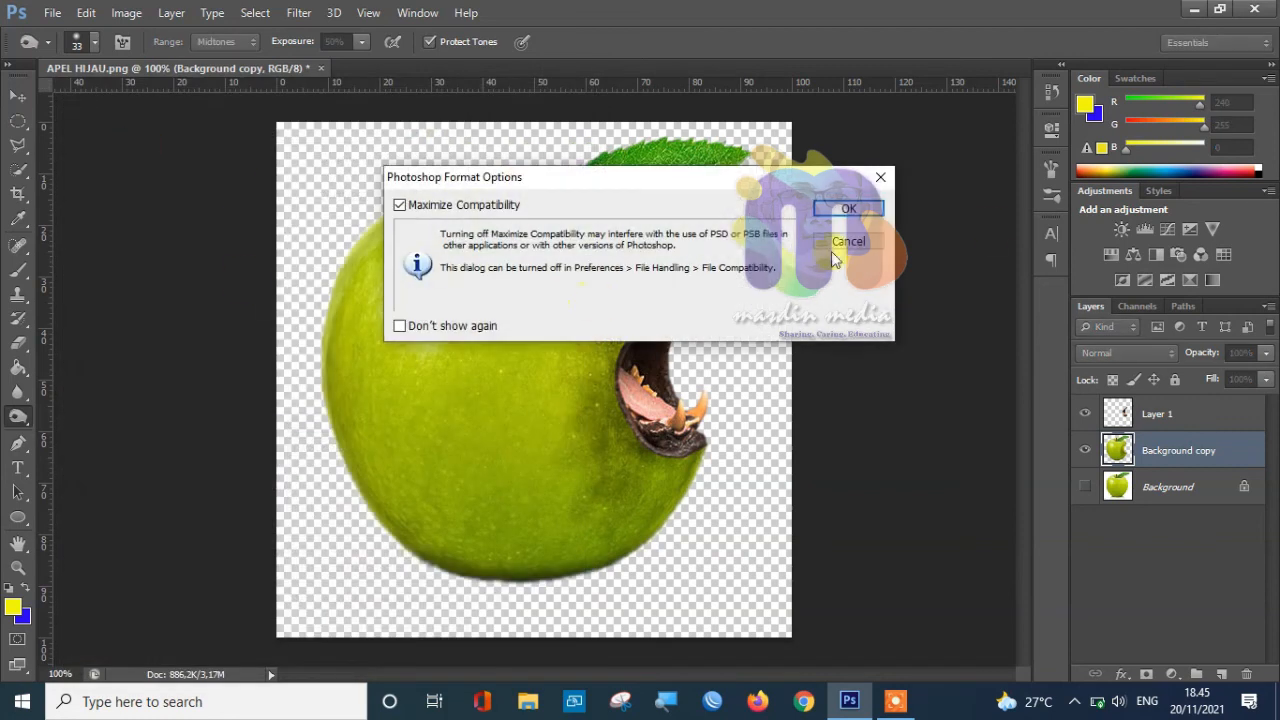
click(872, 214)
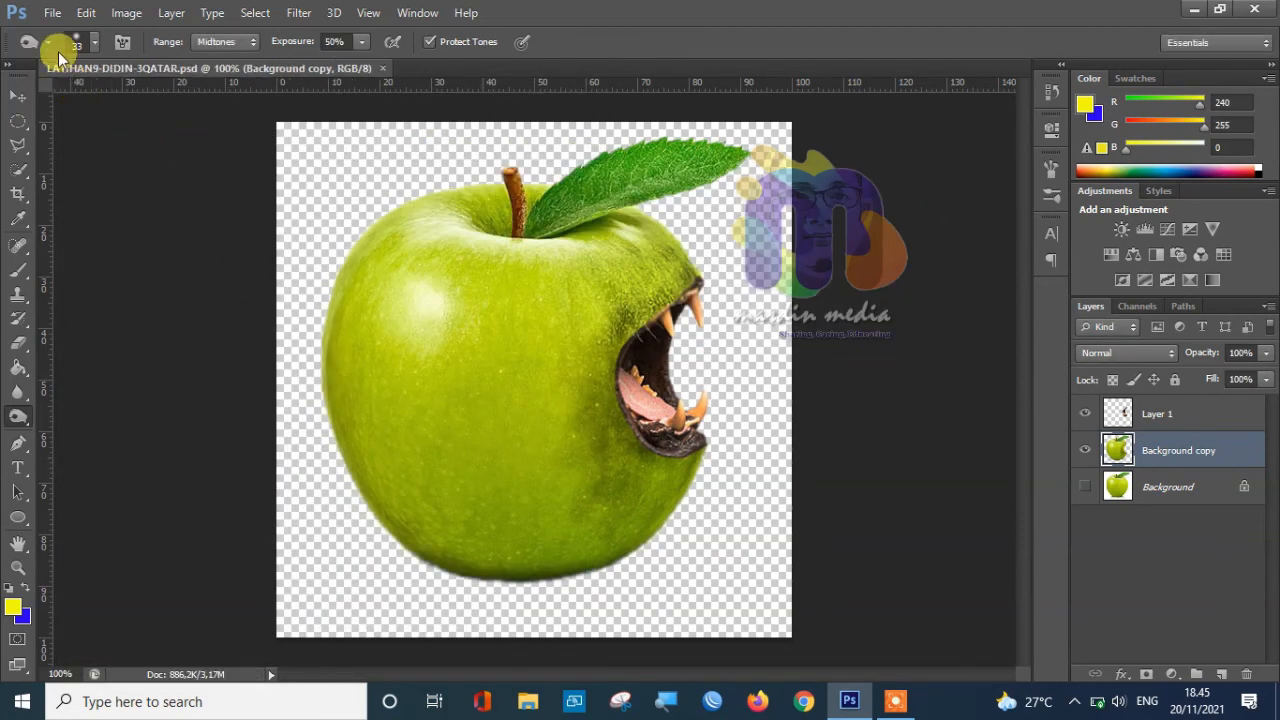
- Save a PNG copy under the same name in OST DESAIN GRAFIS, with Smallest / Slow compression and no interlacing
click(52, 16)
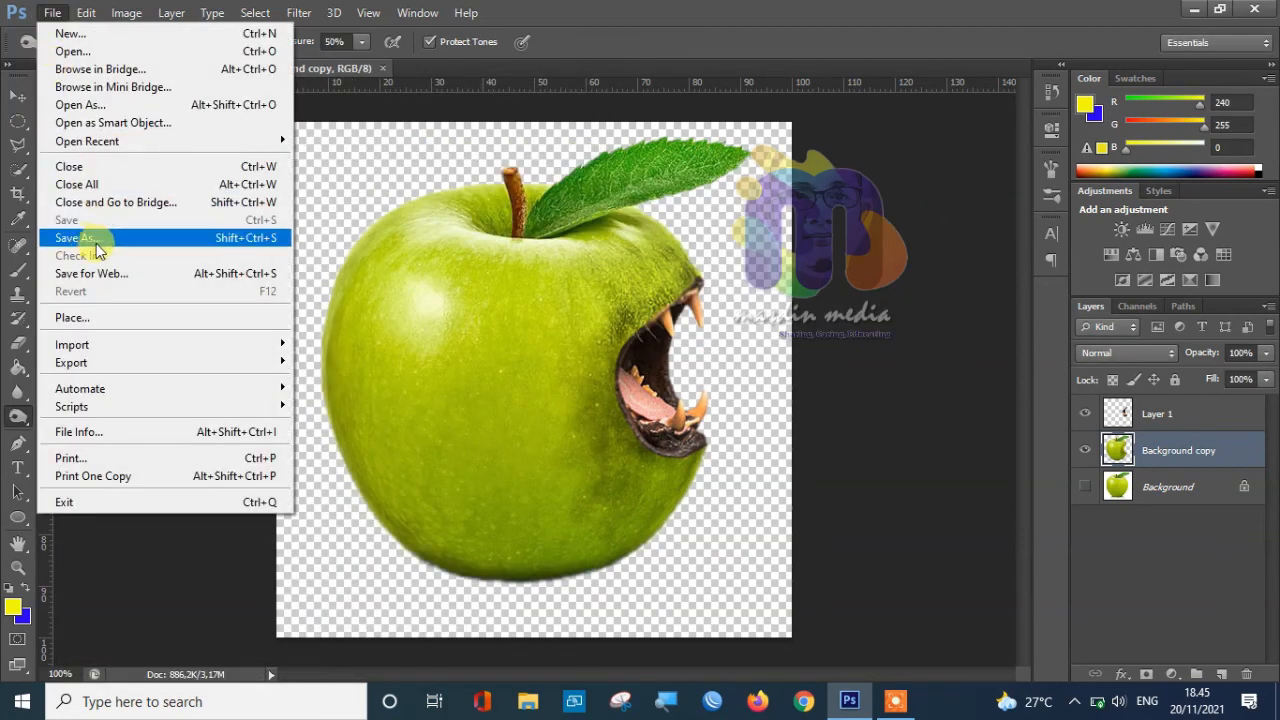
click(107, 241)
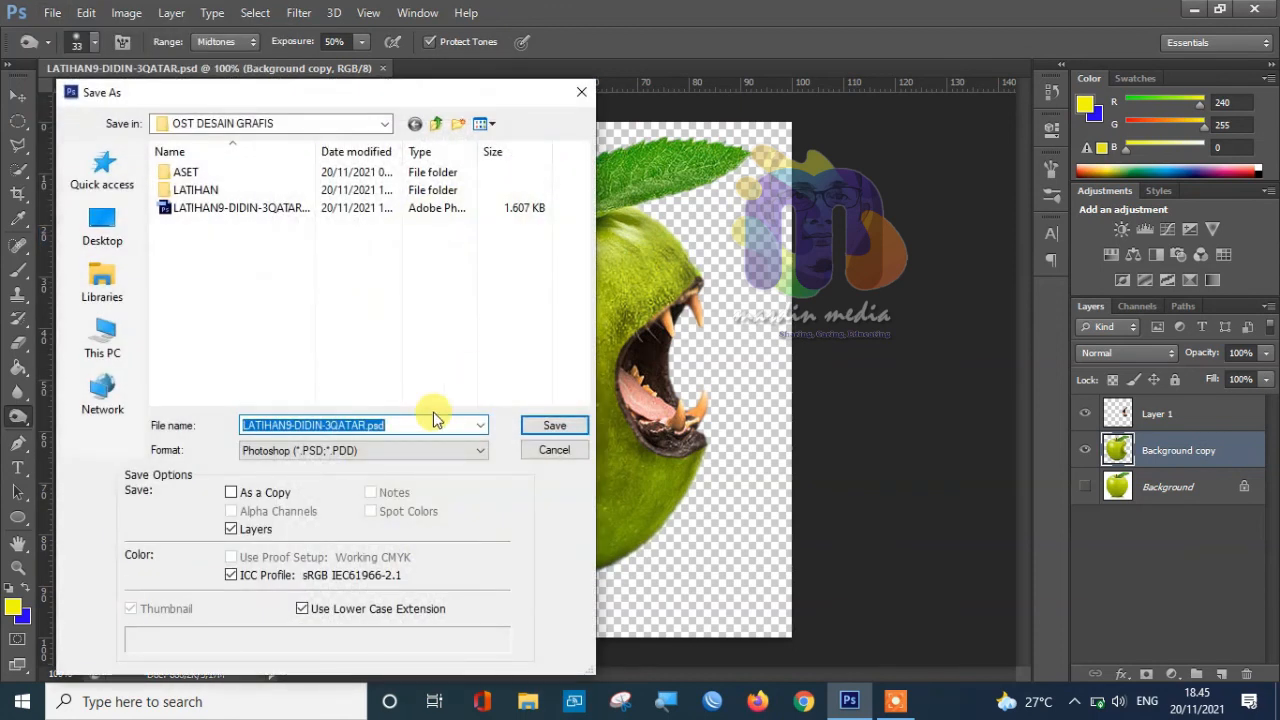
click(480, 455)
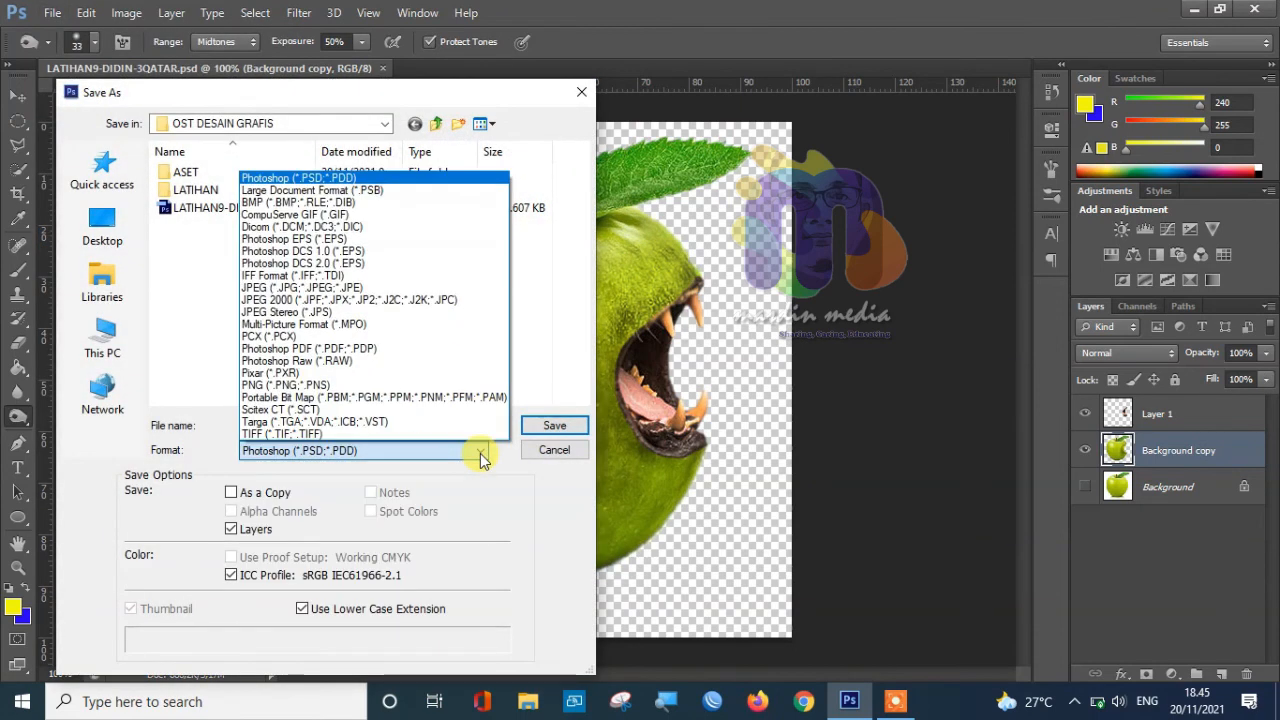
click(270, 389)
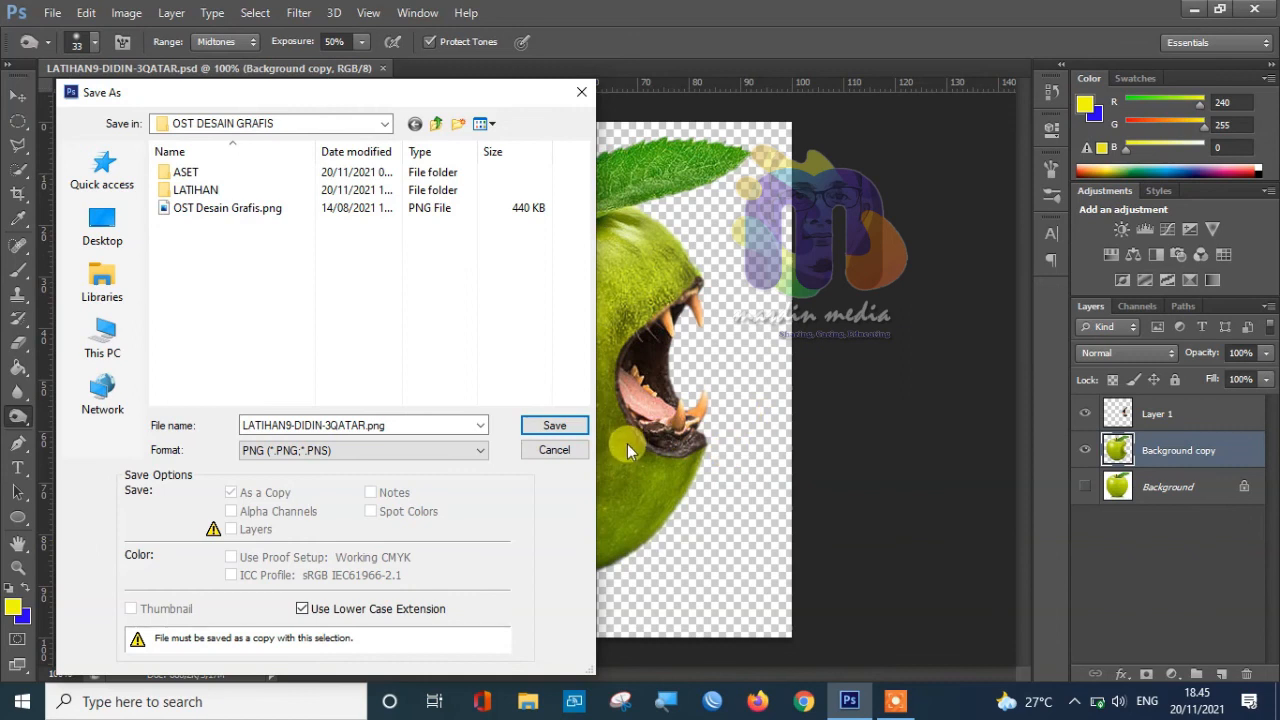
click(390, 424)
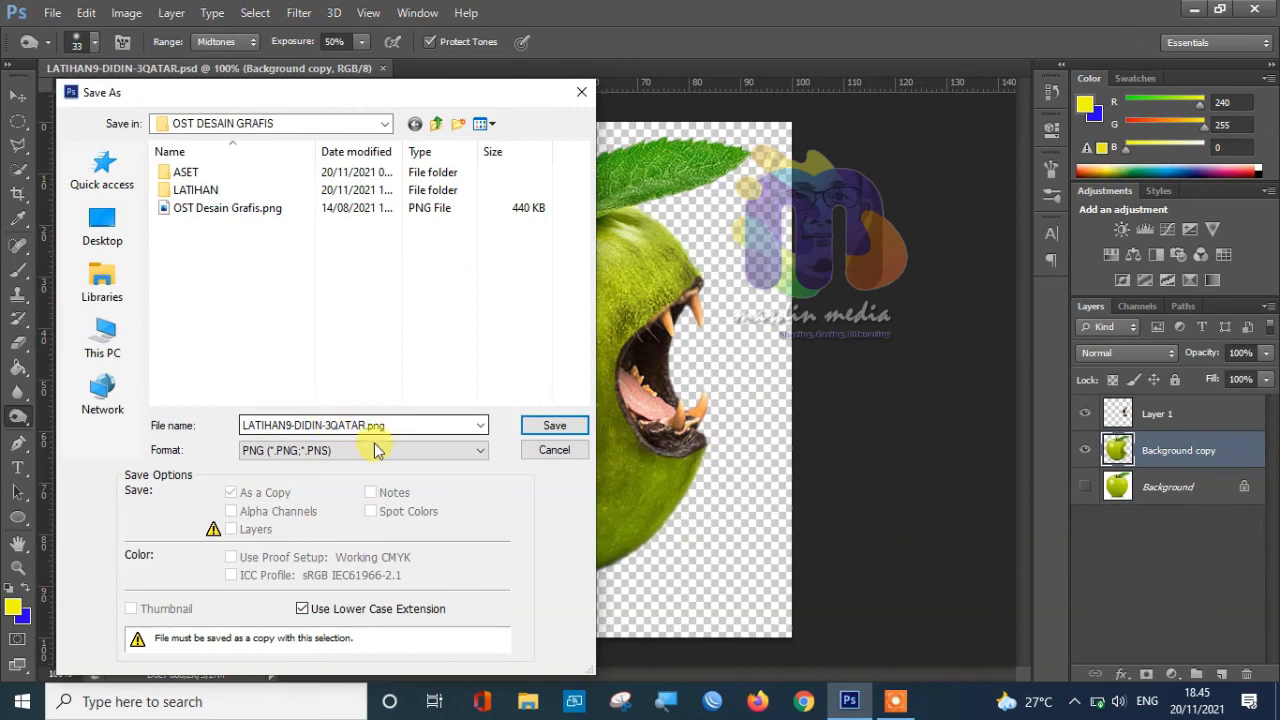
click(443, 450)
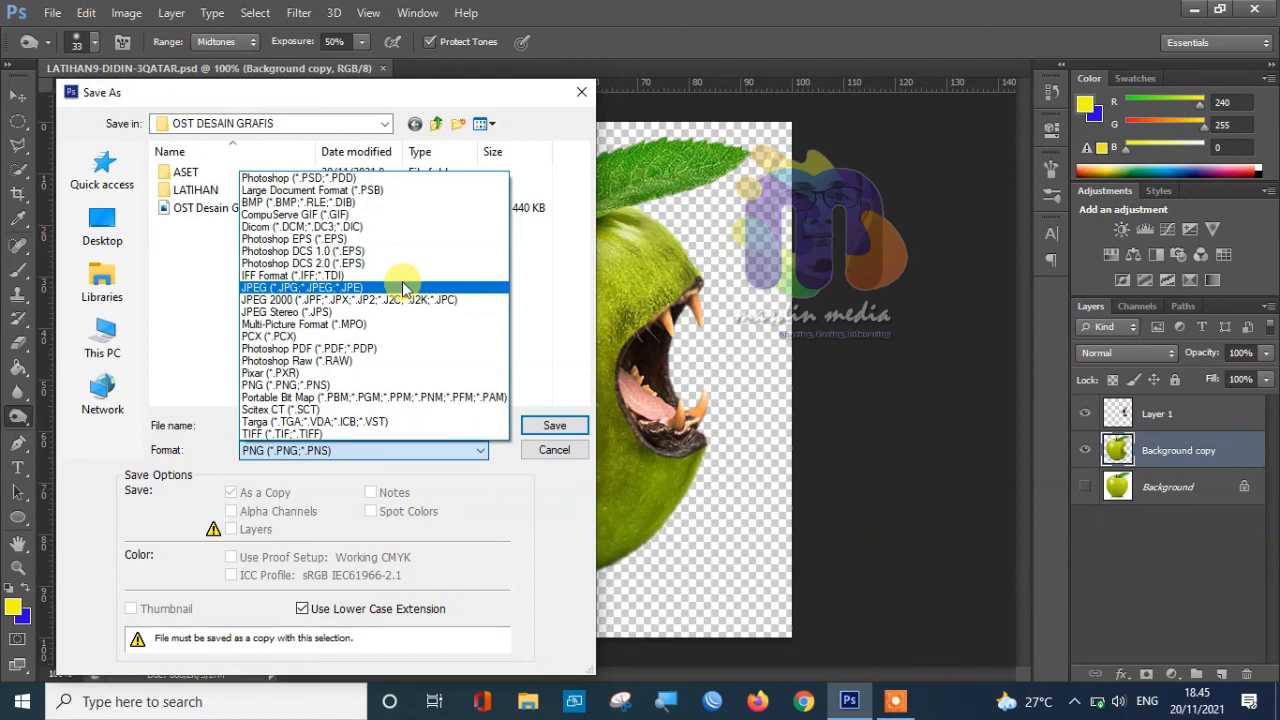
click(320, 387)
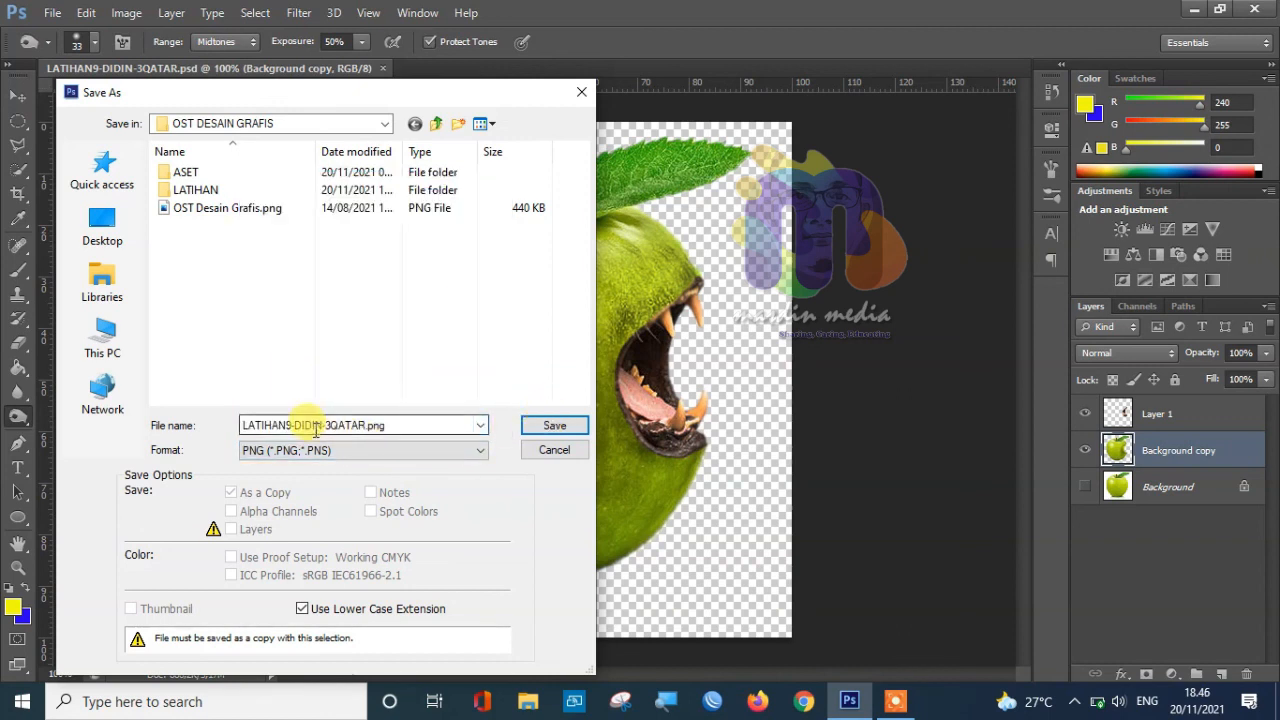
click(555, 426)
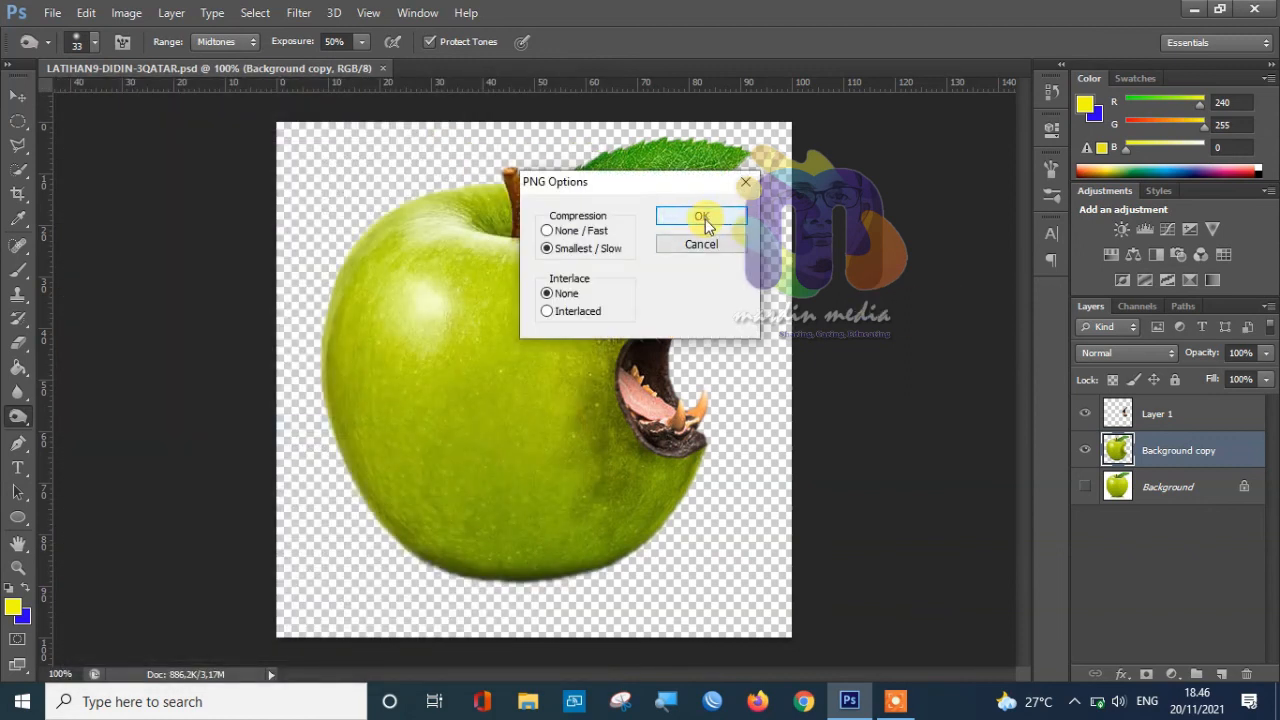
click(704, 226)
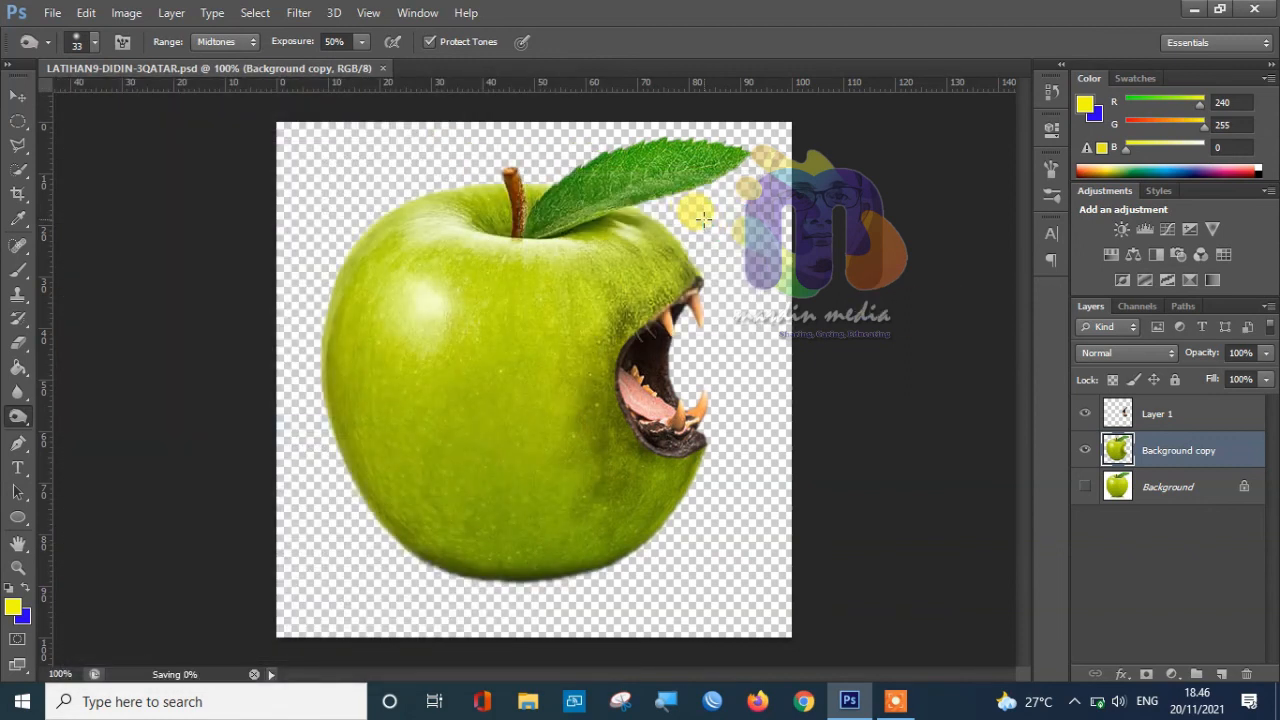